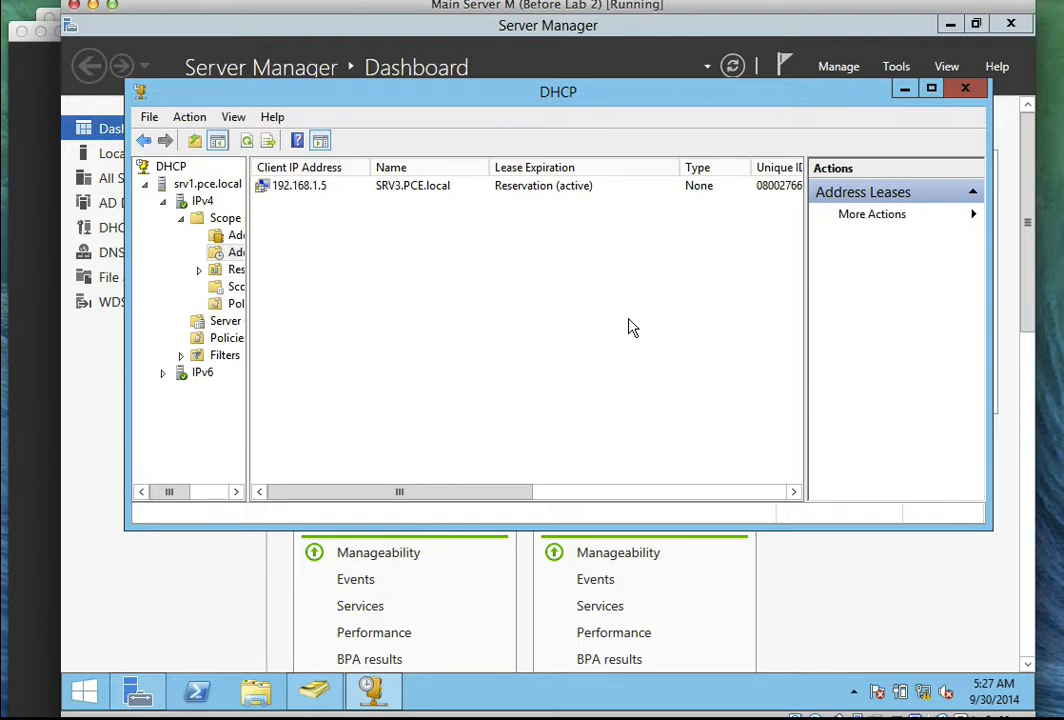
Refresh the Computers list in Active Directory Users and Computers and select SRV1 under Domain Controllers.
{"action": "key", "text": "XF86AudioMute"}
{"action": "left_click", "coordinate": [904, 89]}
{"action": "left_click", "coordinate": [314, 692]}
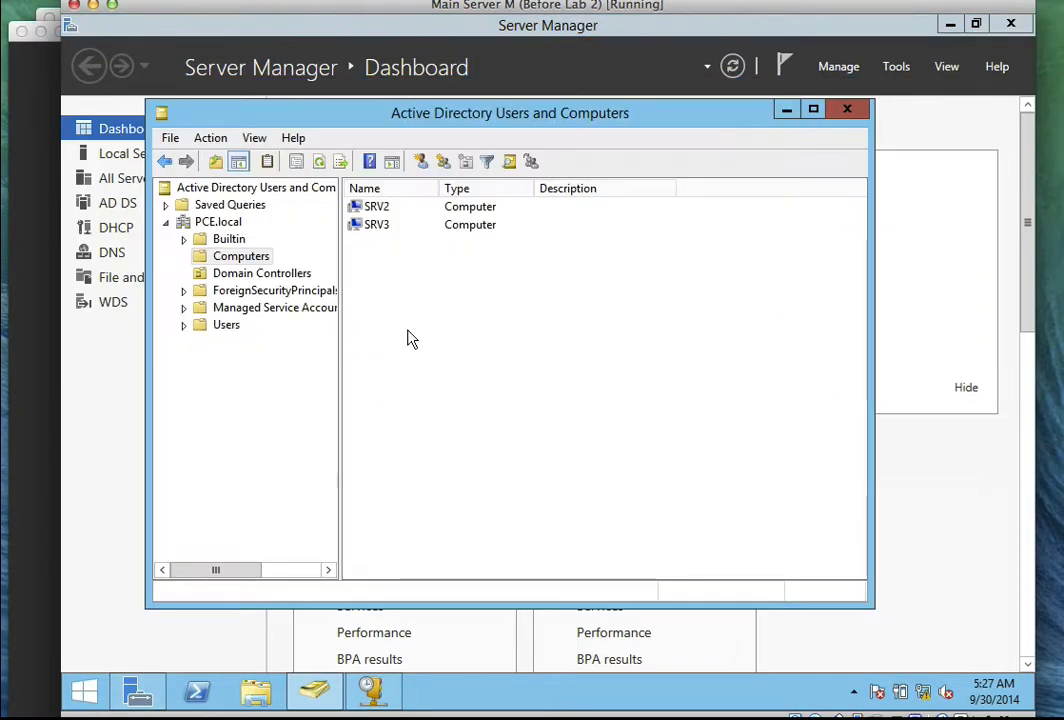
{"action": "right_click", "coordinate": [420, 318]}
{"action": "left_click", "coordinate": [446, 418]}
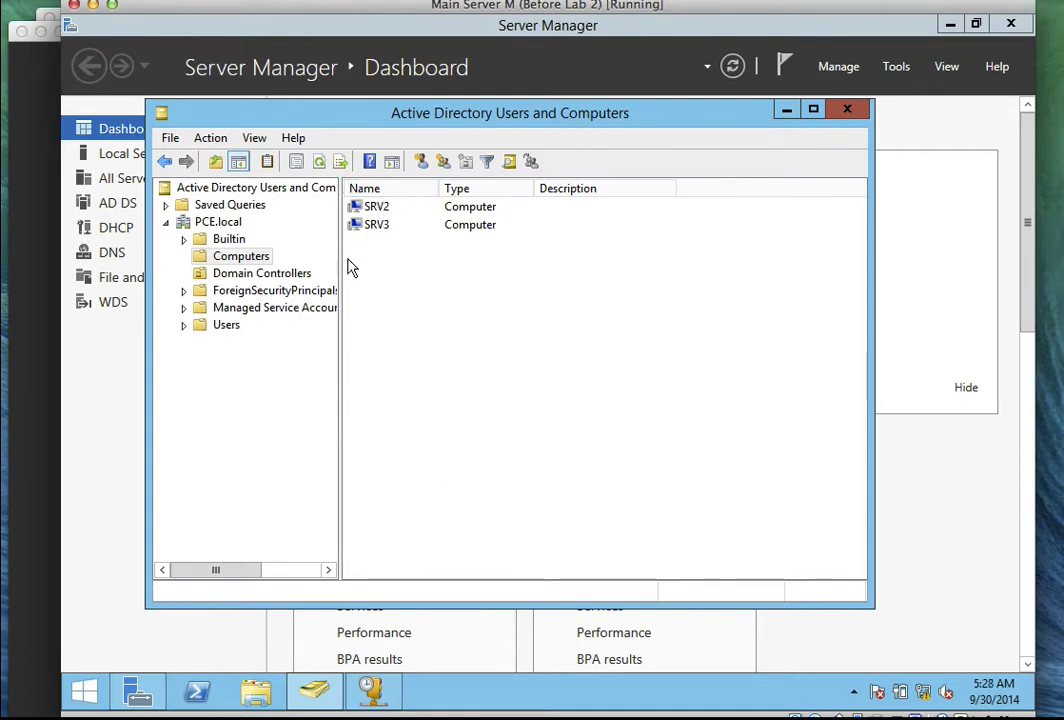
{"action": "left_click", "coordinate": [255, 276]}
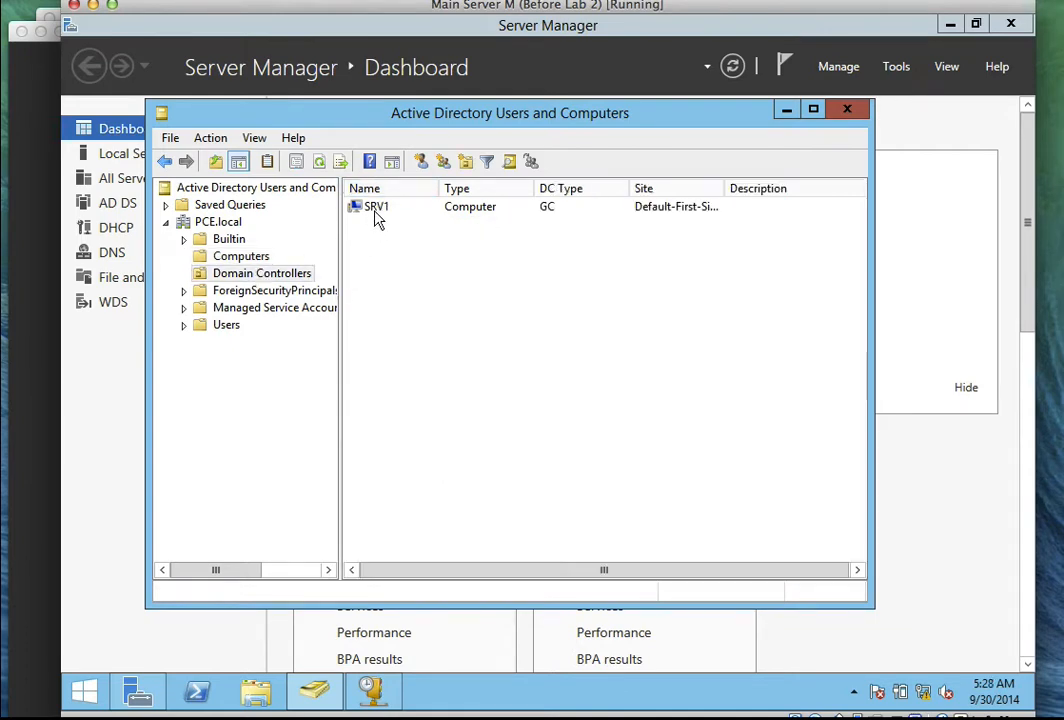
{"action": "left_click", "coordinate": [370, 210]}
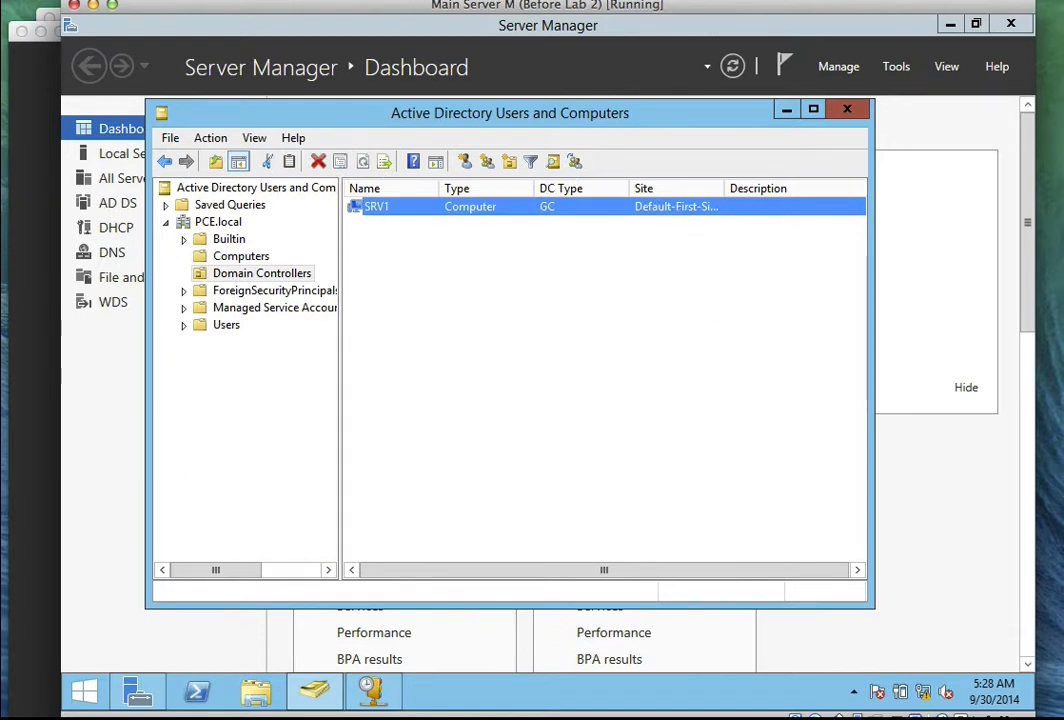
Refresh the DHCP address leases, minimize the DHCP console, and bring the SRV2 VM forward.
{"action": "left_click", "coordinate": [397, 703]}
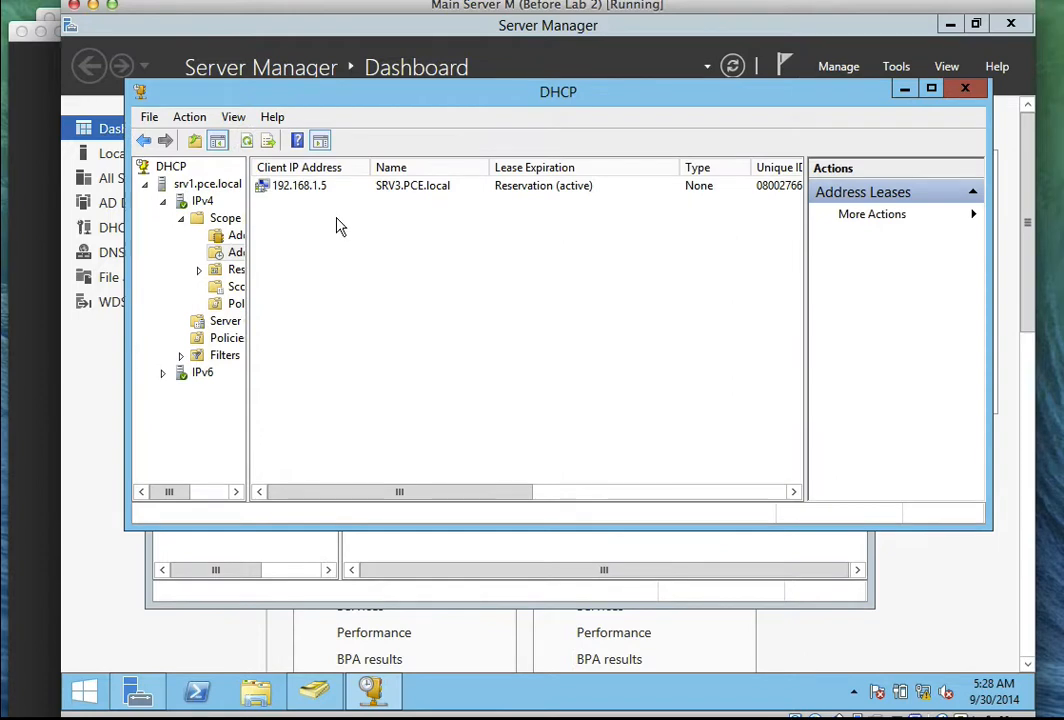
{"action": "right_click", "coordinate": [338, 220]}
{"action": "left_click", "coordinate": [385, 232]}
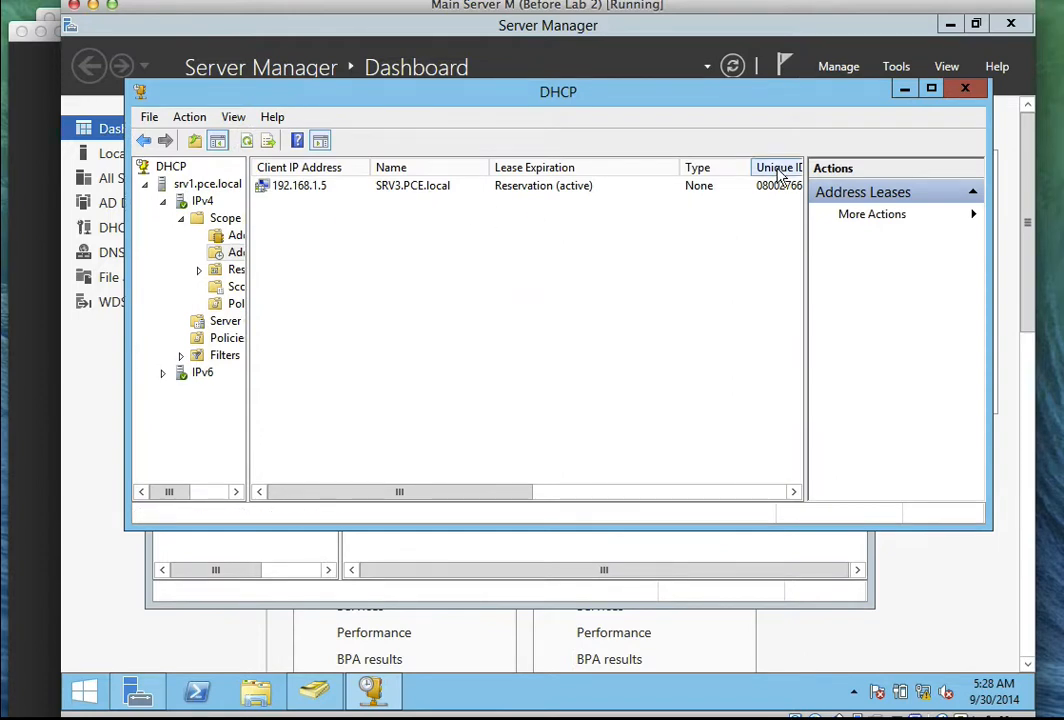
{"action": "left_click", "coordinate": [903, 89]}
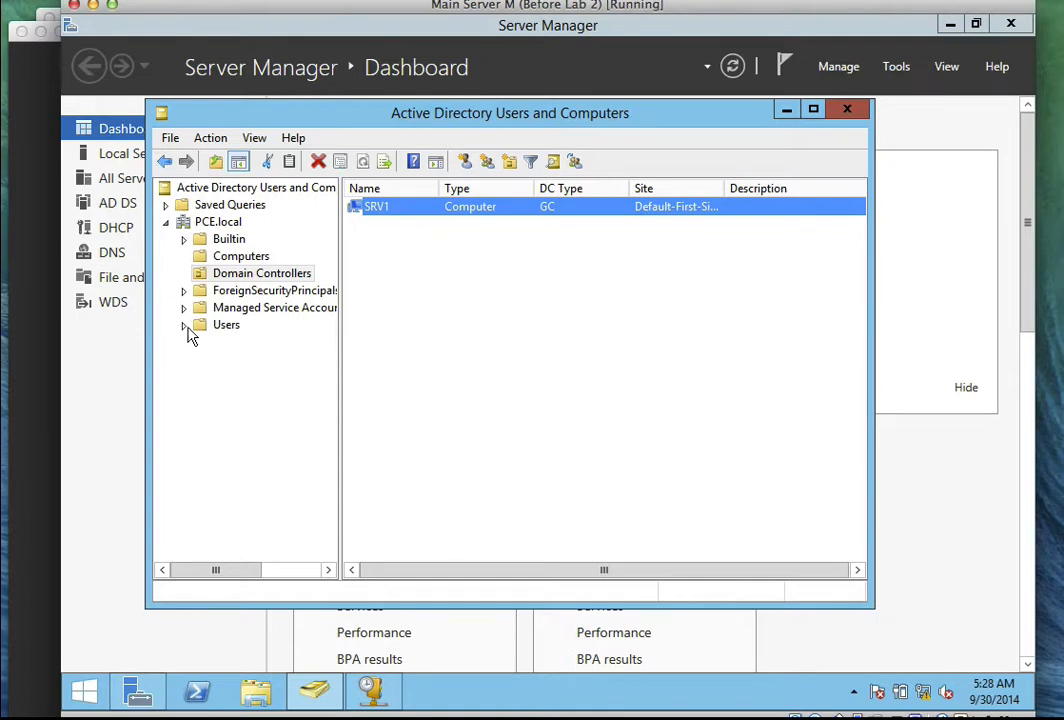
{"action": "left_click", "coordinate": [48, 86]}
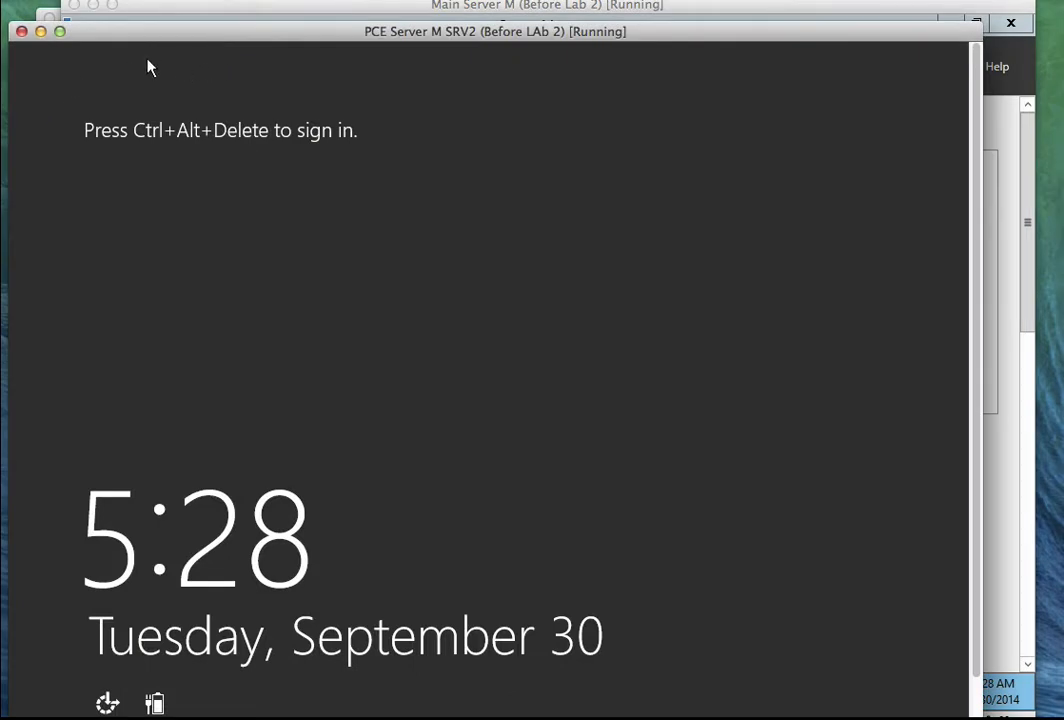
Send Ctrl-Alt-Del to the SRV2 VM and sign in to reach Server Manager's All Servers page.
{"action": "left_click_drag", "start_coordinate": [133, 40], "coordinate": [147, 45]}
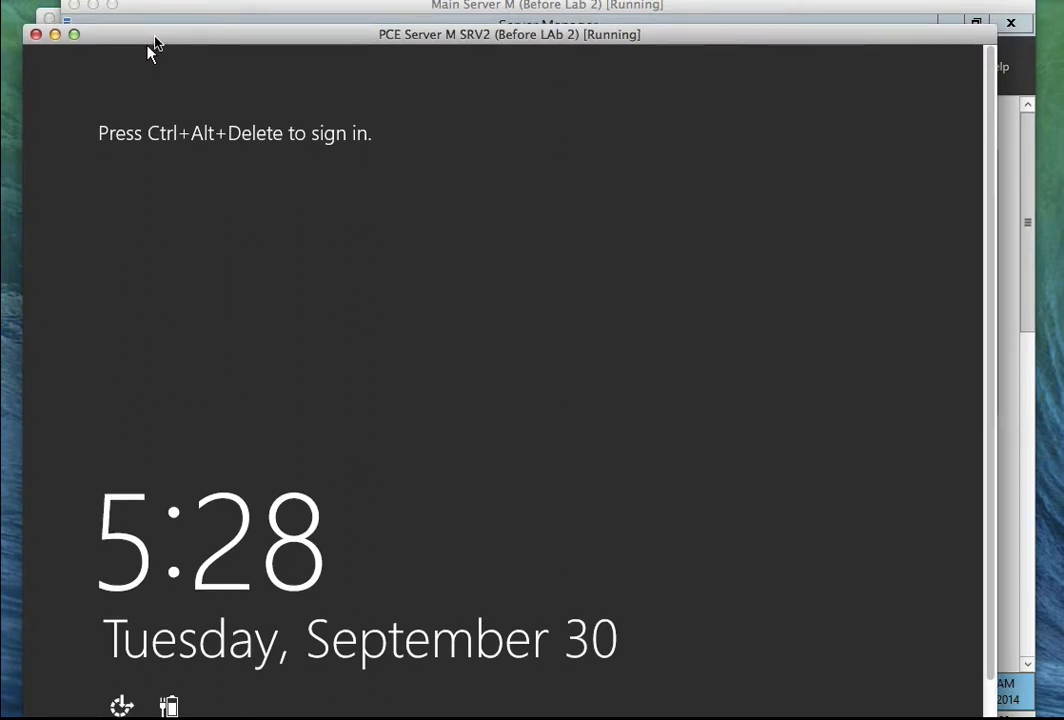
{"action": "left_click", "coordinate": [185, 1]}
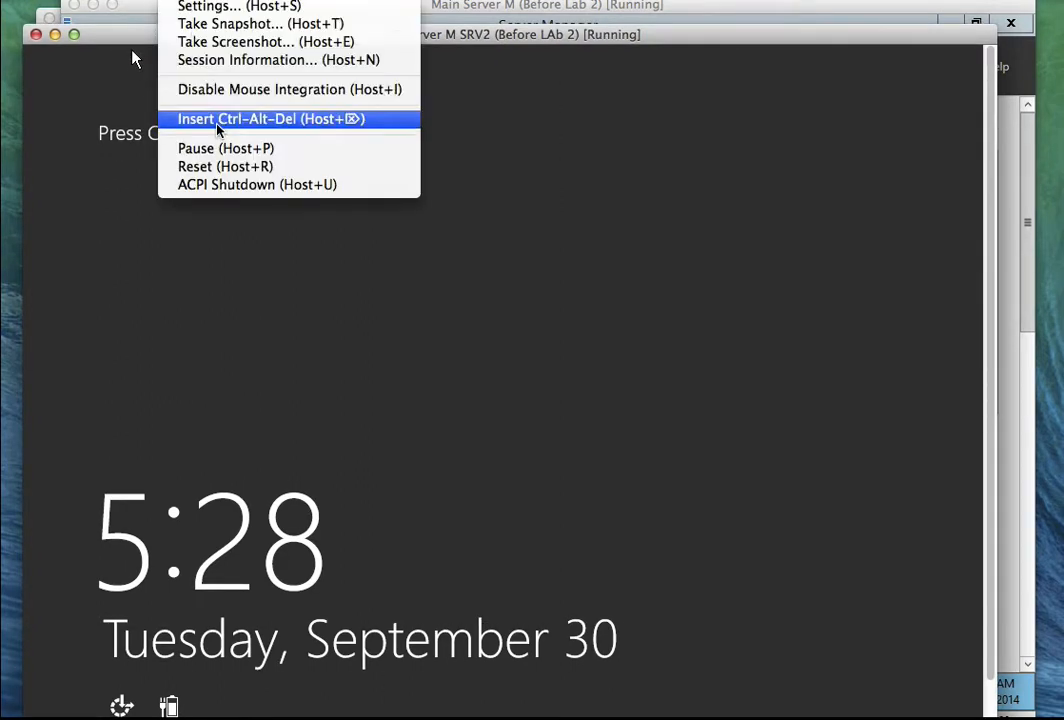
{"action": "left_click", "coordinate": [217, 122]}
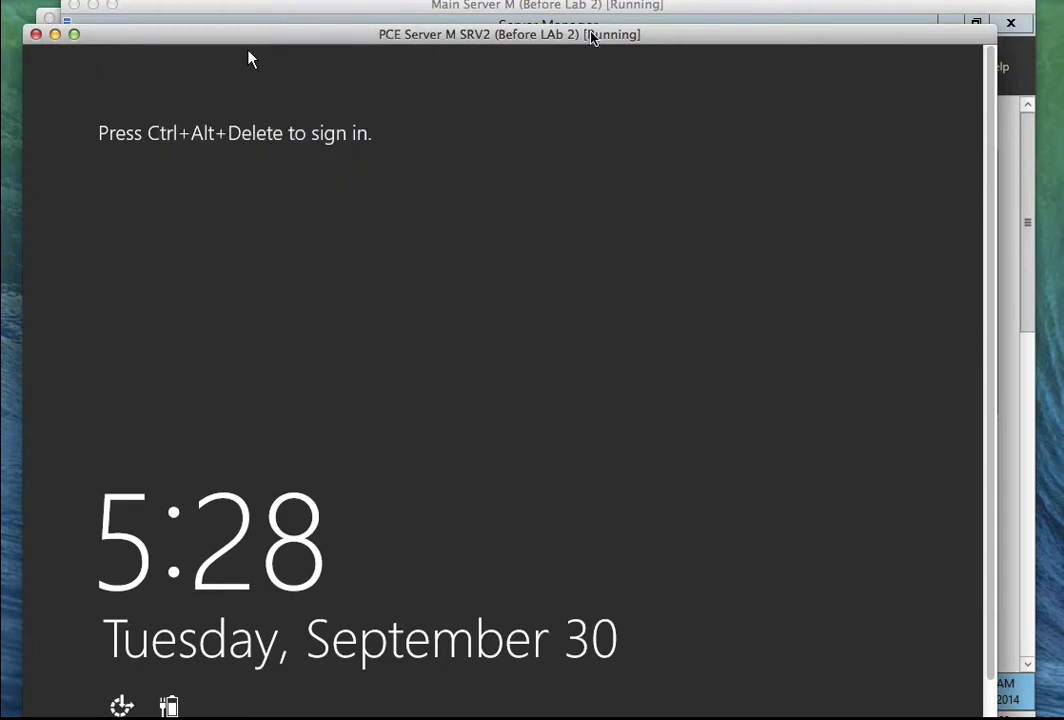
{"action": "left_click", "coordinate": [672, 0]}
{"action": "left_click", "coordinate": [684, 41]}
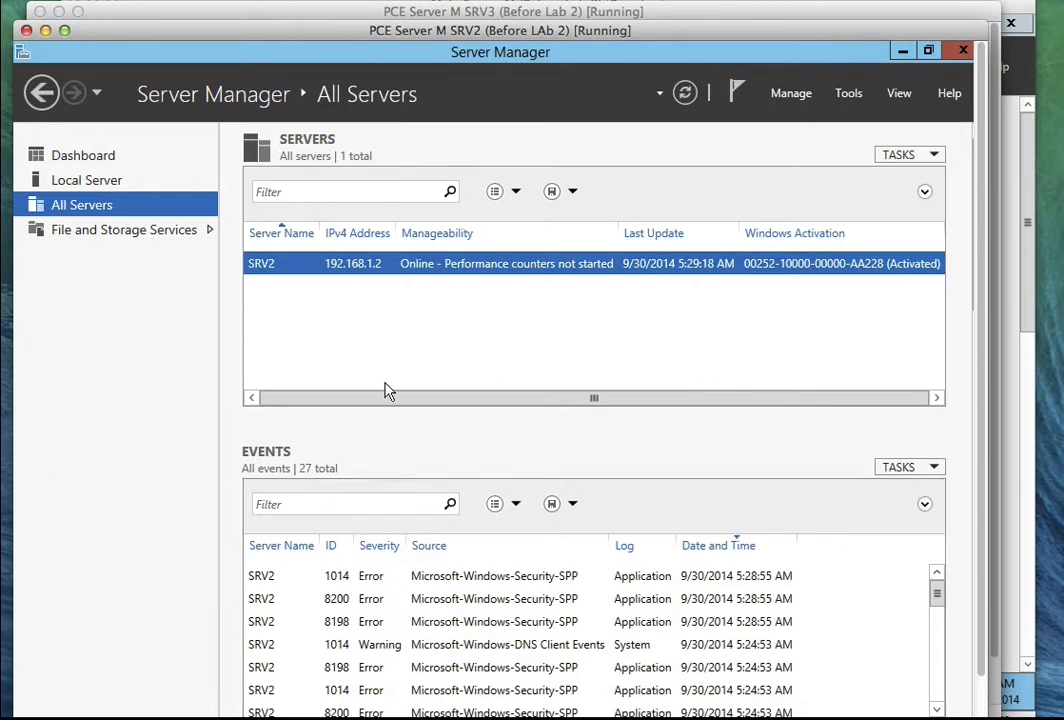
Start Add Roles and Features with role-based installation on SRV2, skipping roles to reach Features.
{"action": "left_click", "coordinate": [106, 162]}
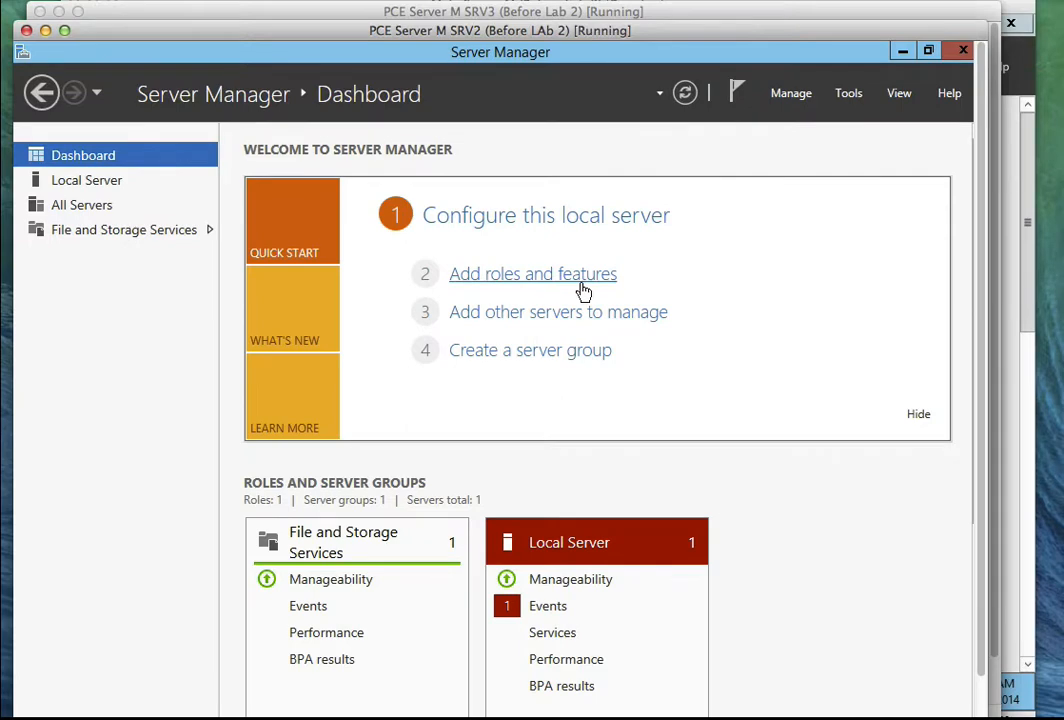
{"action": "left_click", "coordinate": [585, 290]}
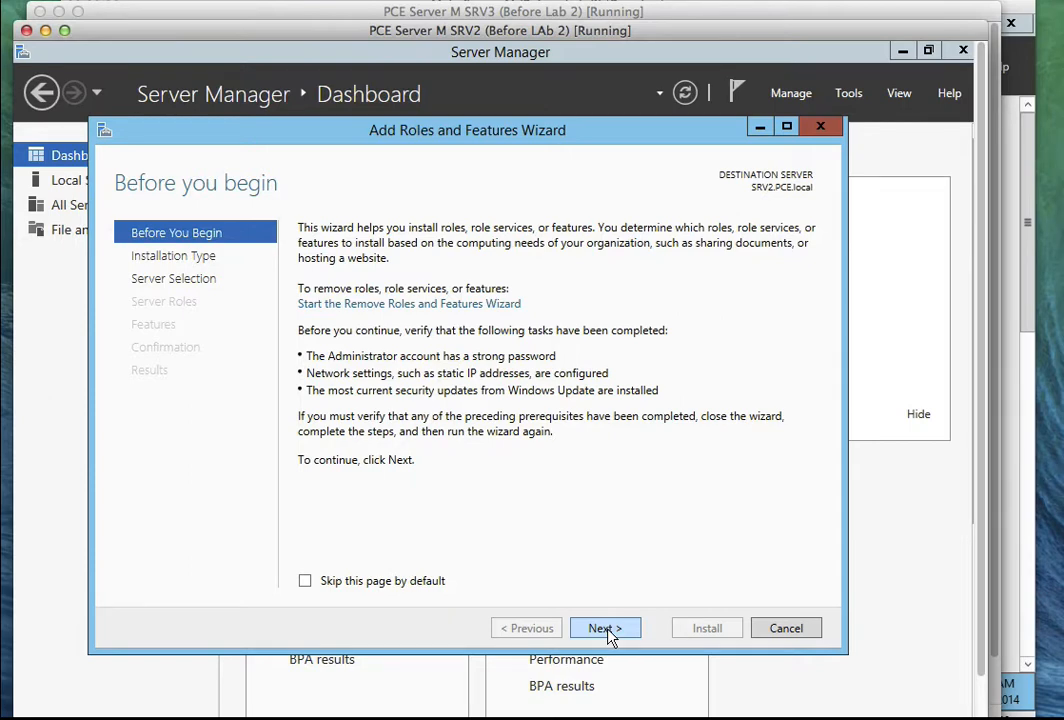
{"action": "left_click", "coordinate": [608, 633]}
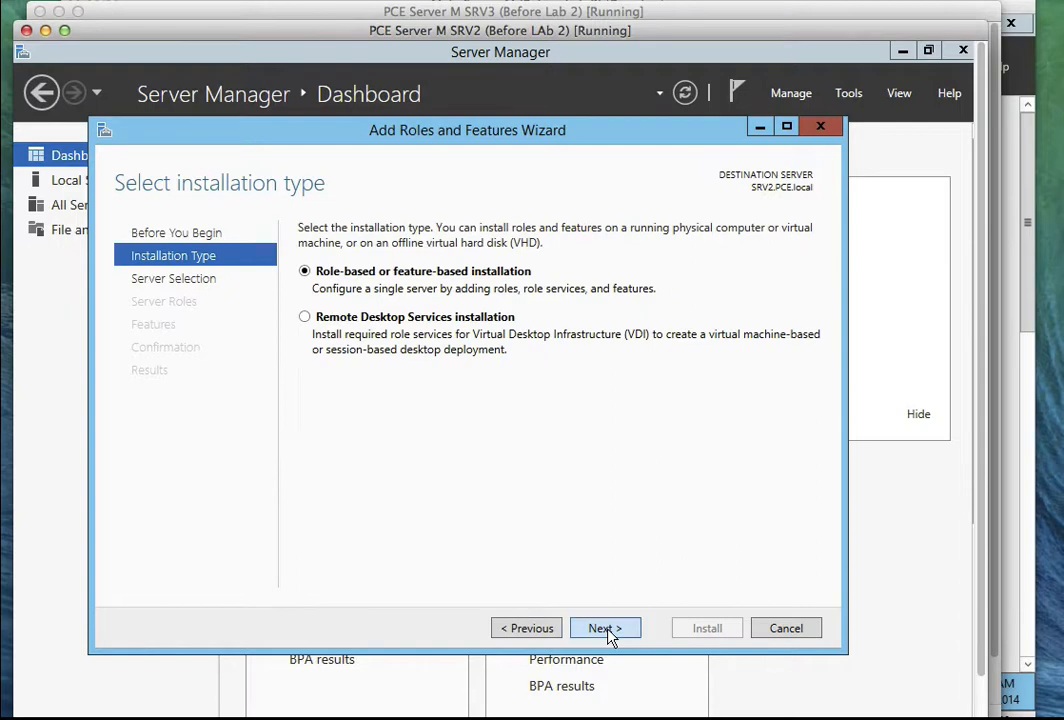
{"action": "left_click", "coordinate": [608, 631]}
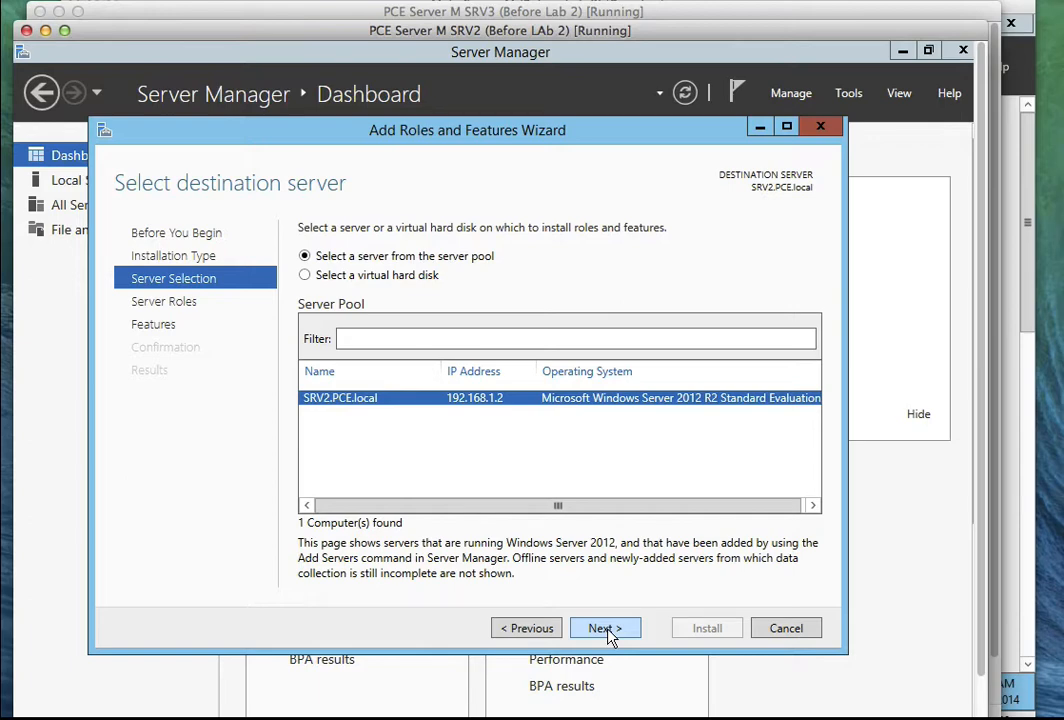
{"action": "left_click", "coordinate": [608, 632]}
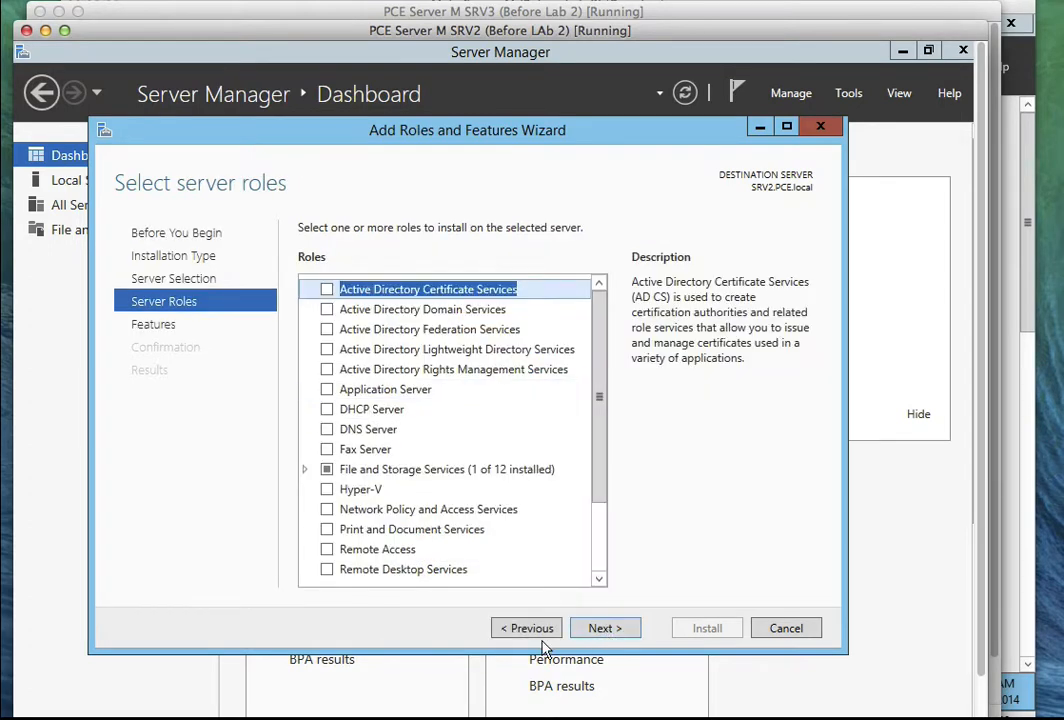
{"action": "key", "text": "Return"}
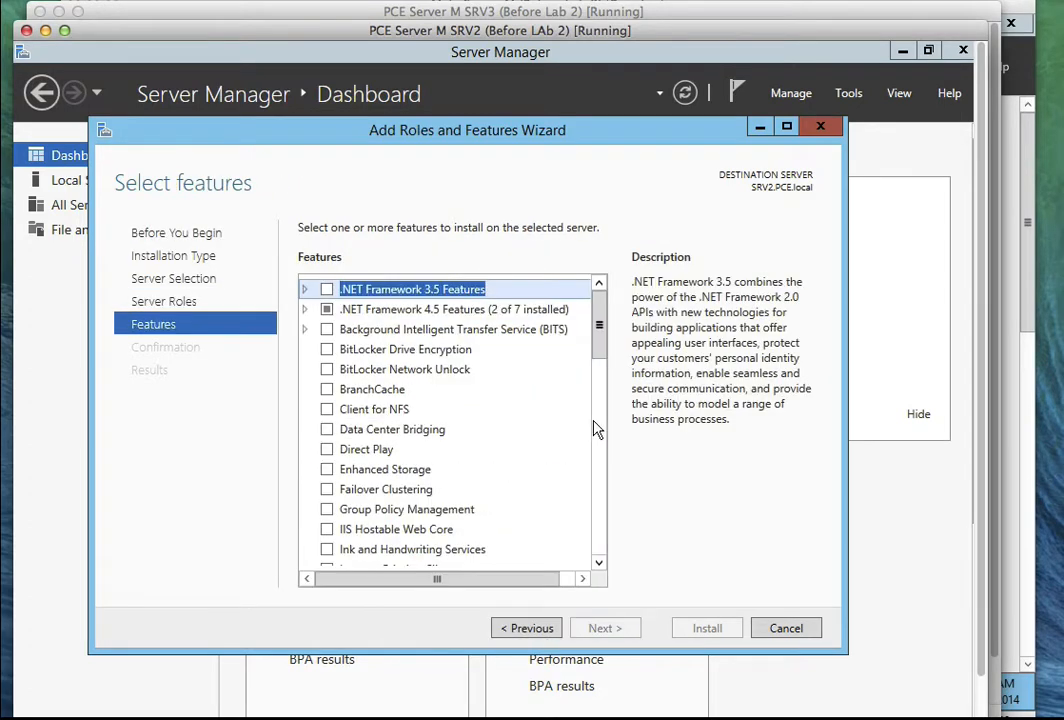
Select Failover Clustering with its required management tools and install it.
{"action": "scroll", "coordinate": [603, 363], "scroll_direction": "down", "scroll_amount": 2}
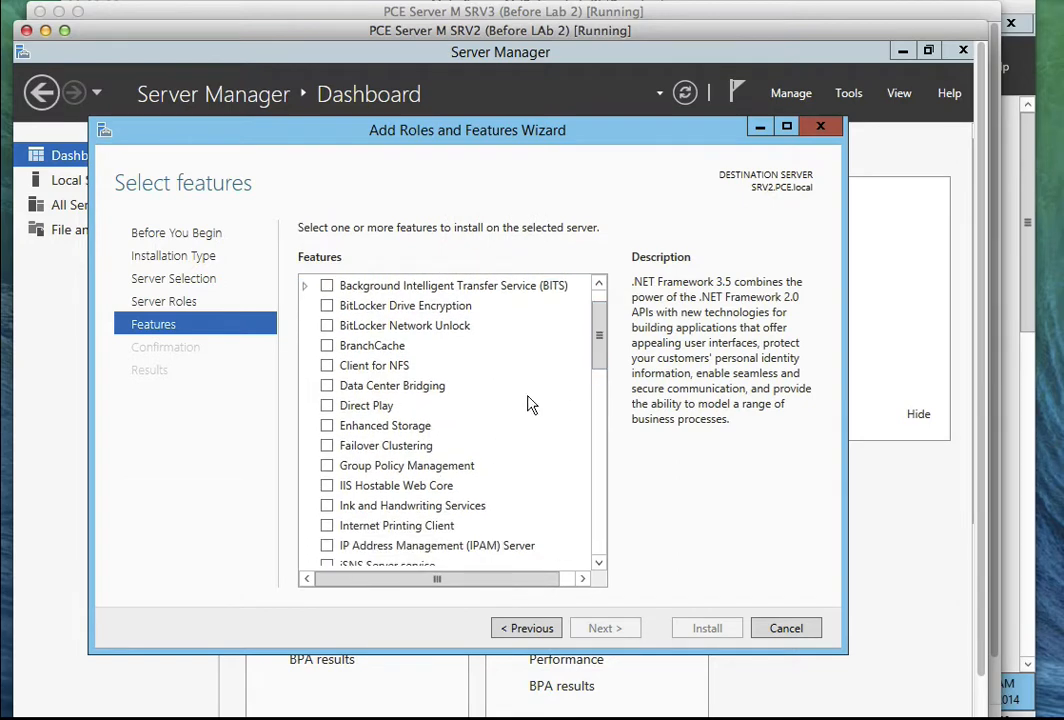
{"action": "left_click", "coordinate": [328, 448]}
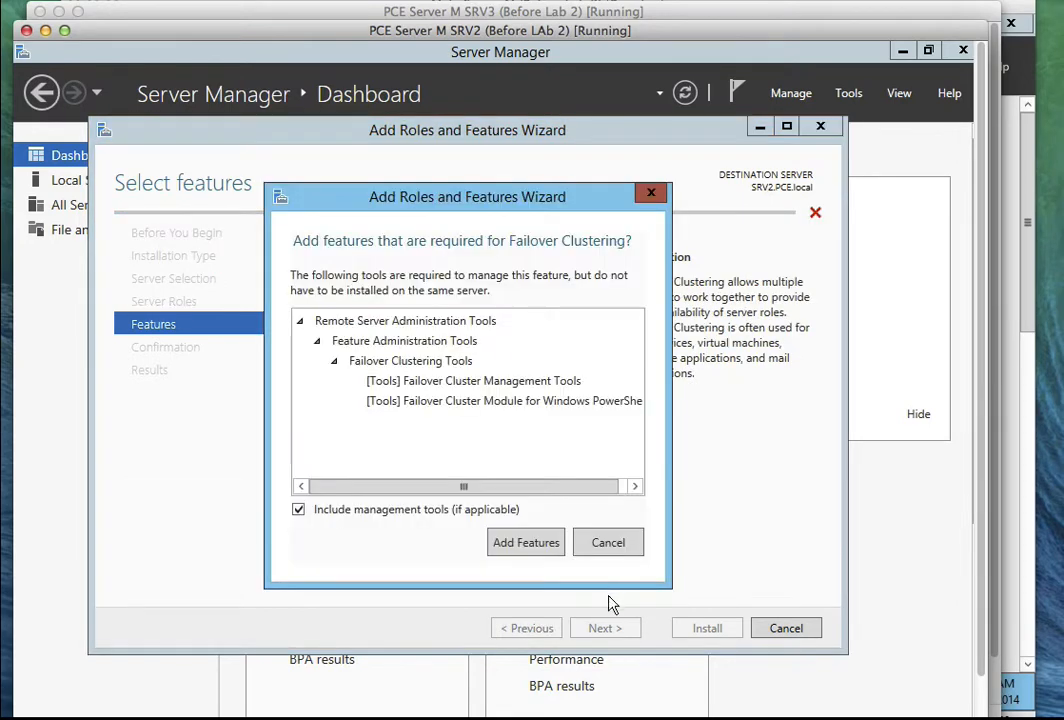
{"action": "left_click", "coordinate": [535, 555]}
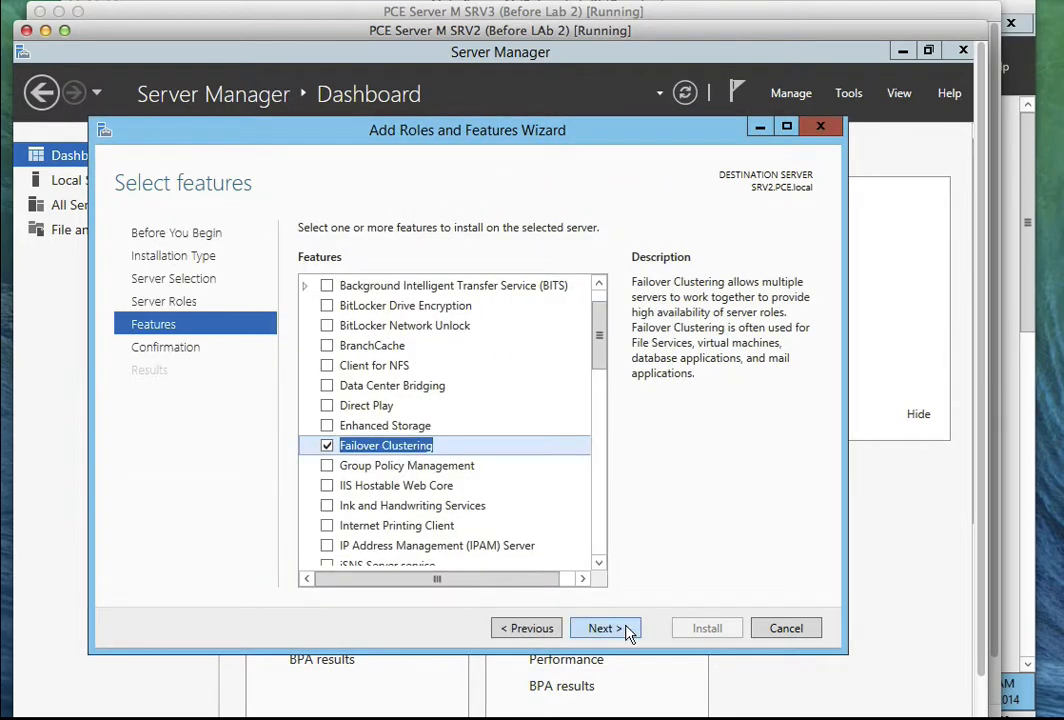
{"action": "left_click", "coordinate": [626, 629]}
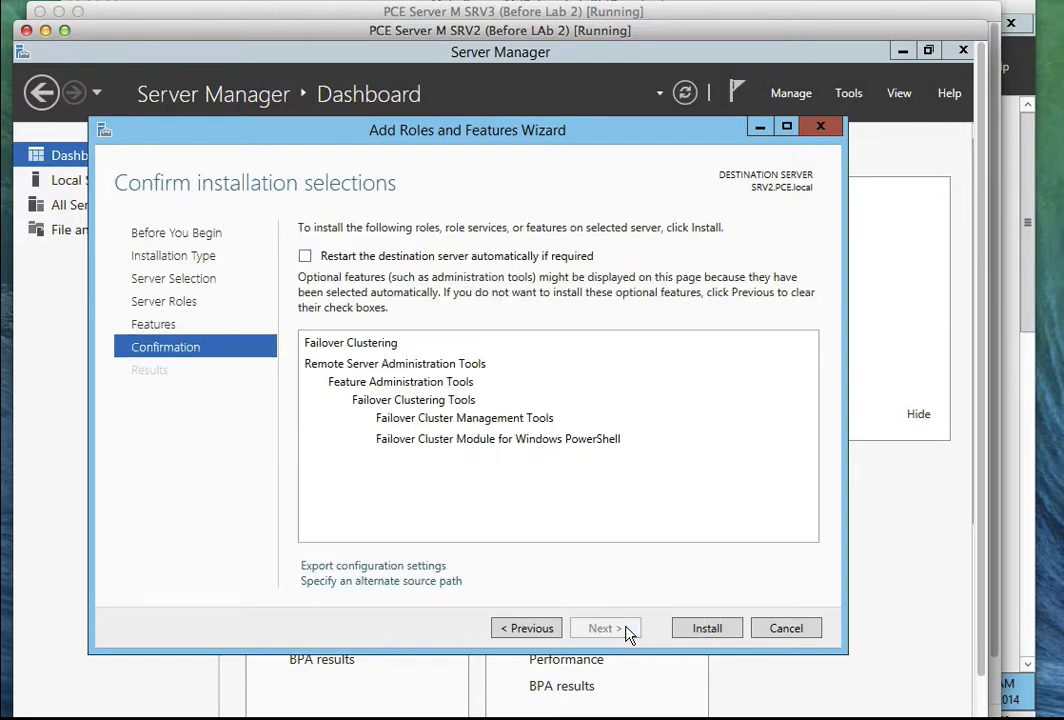
{"action": "left_click", "coordinate": [690, 630]}
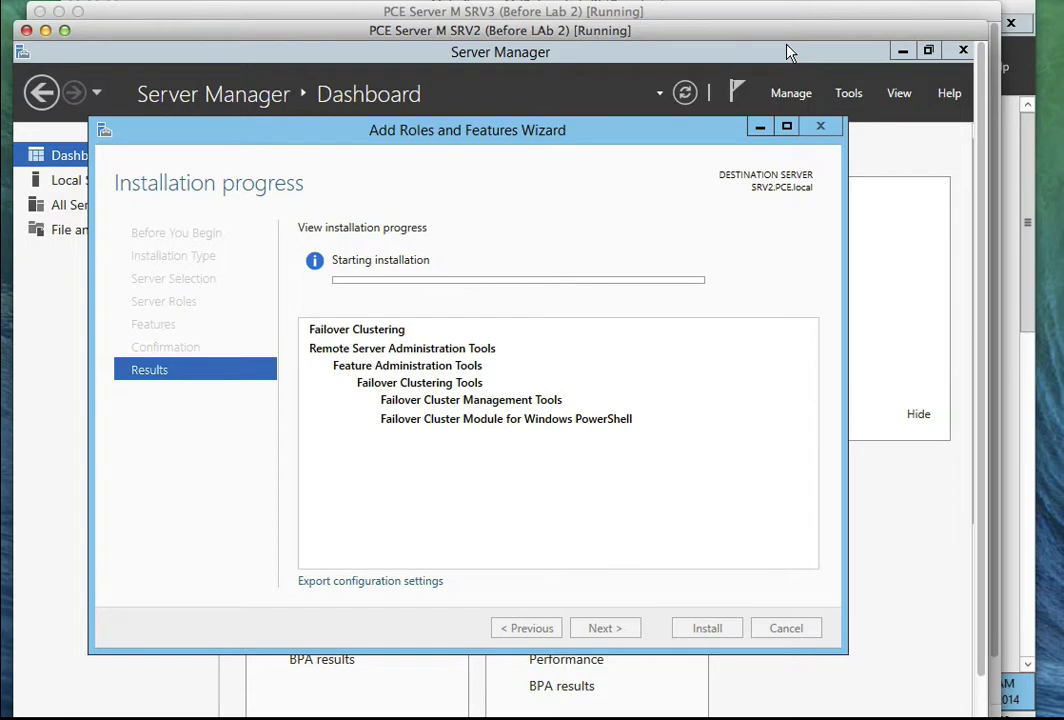
Confirm the Failover Clustering installation succeeded on SRV3, then on SRV2.PCE.local.
{"action": "left_click", "coordinate": [676, 1]}
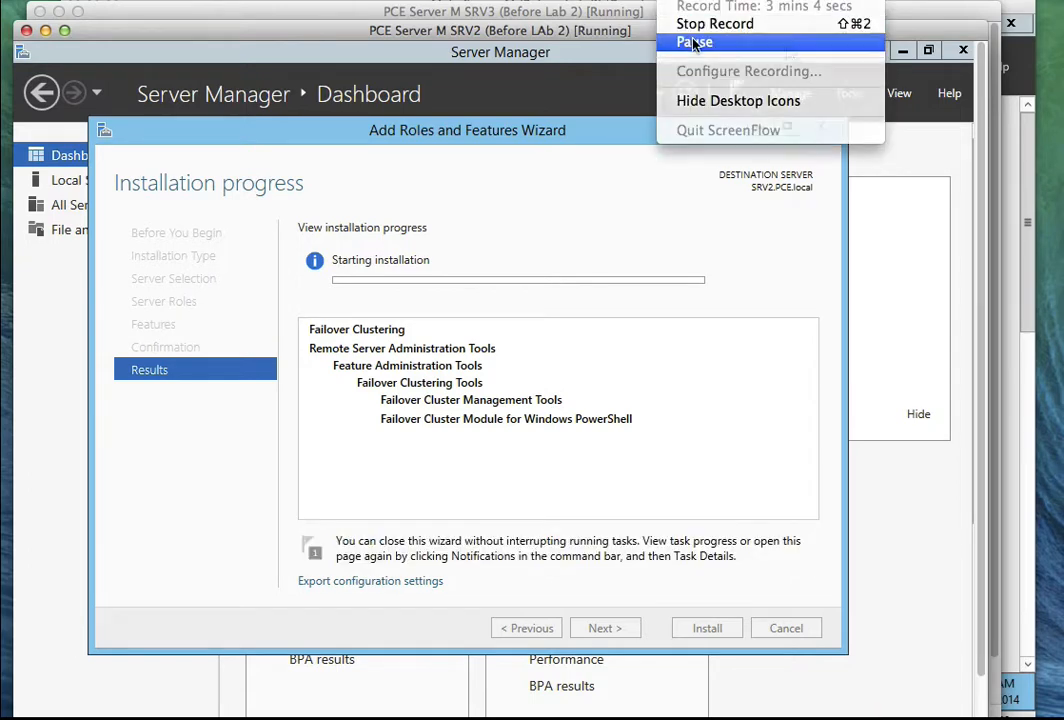
{"action": "left_click", "coordinate": [693, 43]}
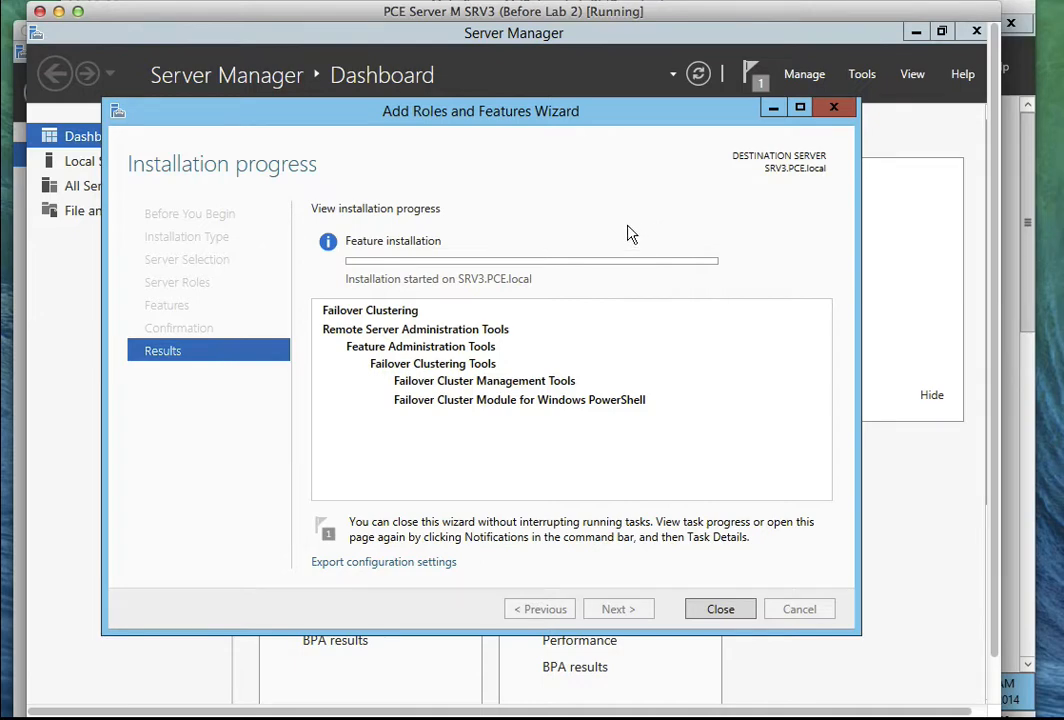
{"action": "left_click", "coordinate": [670, 0]}
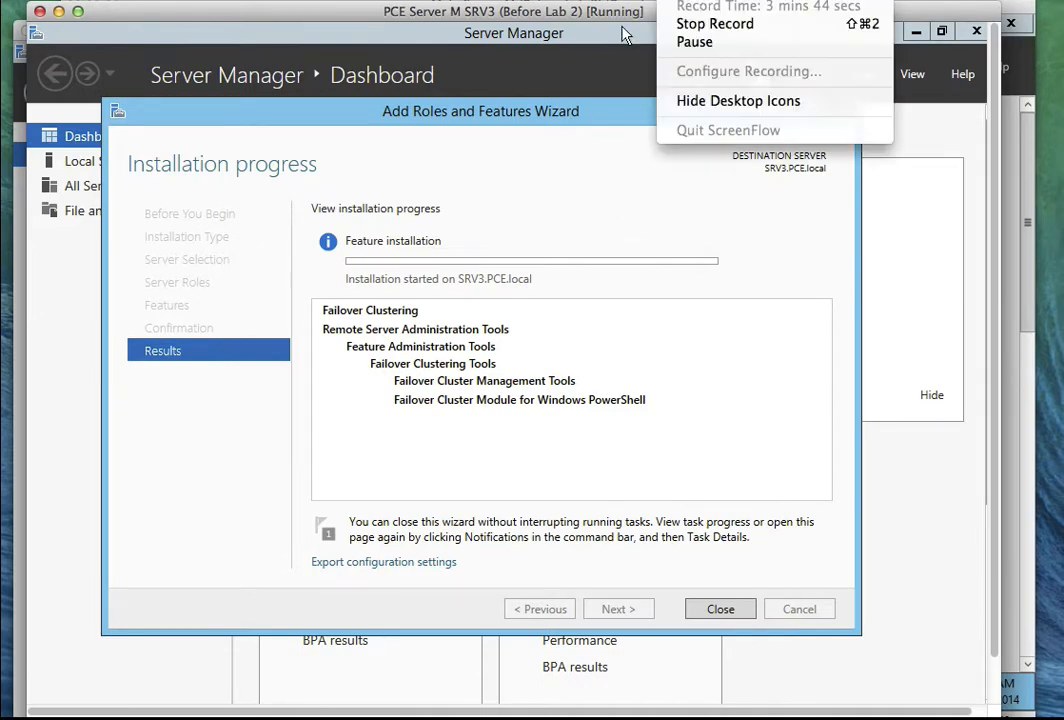
{"action": "left_click", "coordinate": [712, 44]}
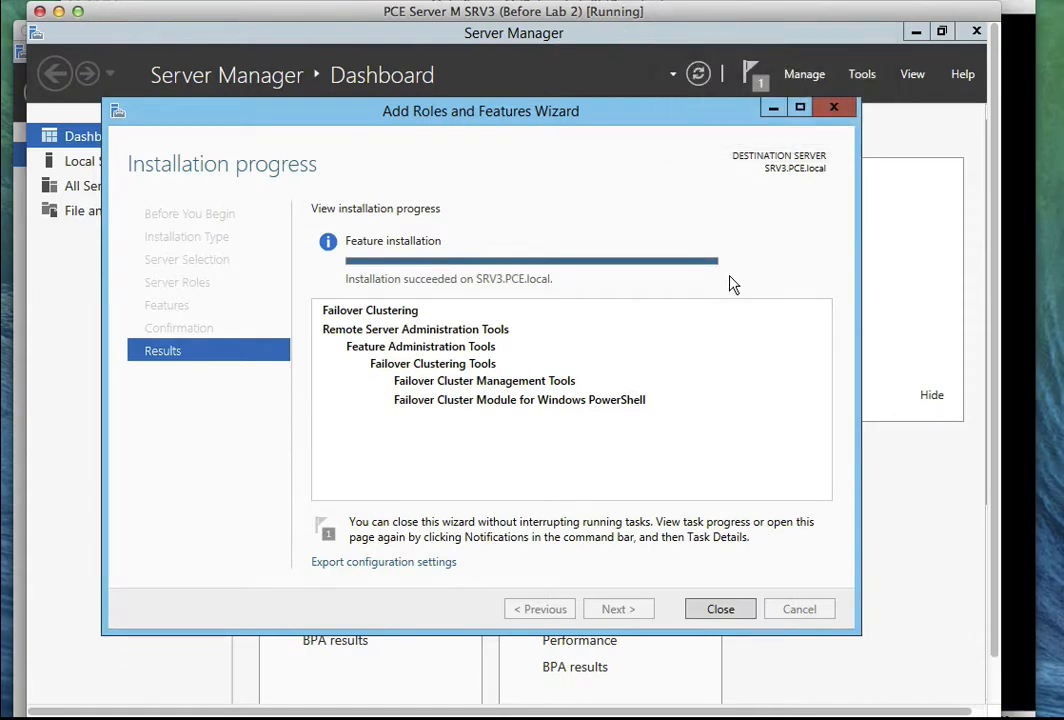
{"action": "left_click", "coordinate": [12, 155]}
{"action": "left_click", "coordinate": [22, 184]}
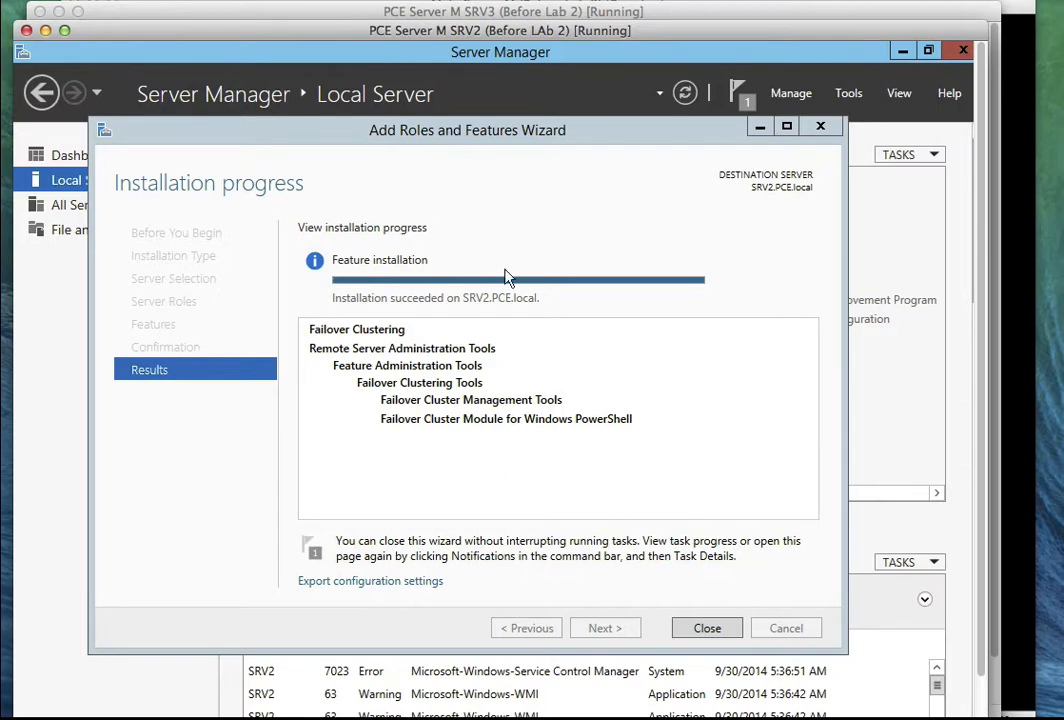
Close the installation wizard, launch Failover Cluster Manager from Tools, and begin Validate Configuration.
{"action": "left_click", "coordinate": [710, 632]}
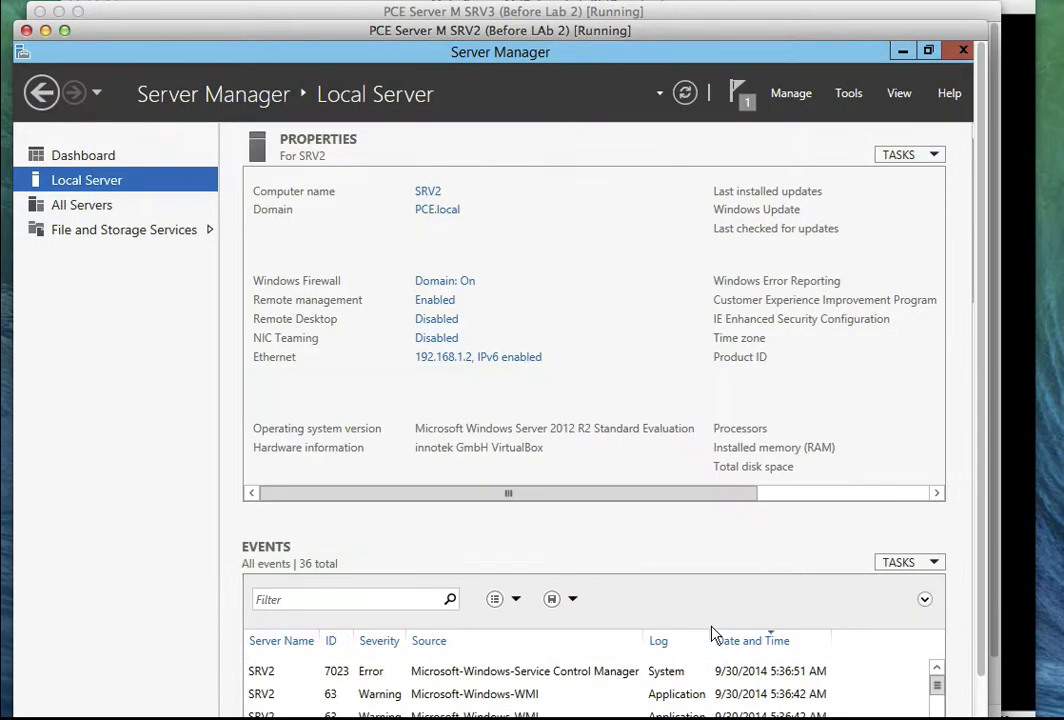
{"action": "left_click", "coordinate": [852, 94]}
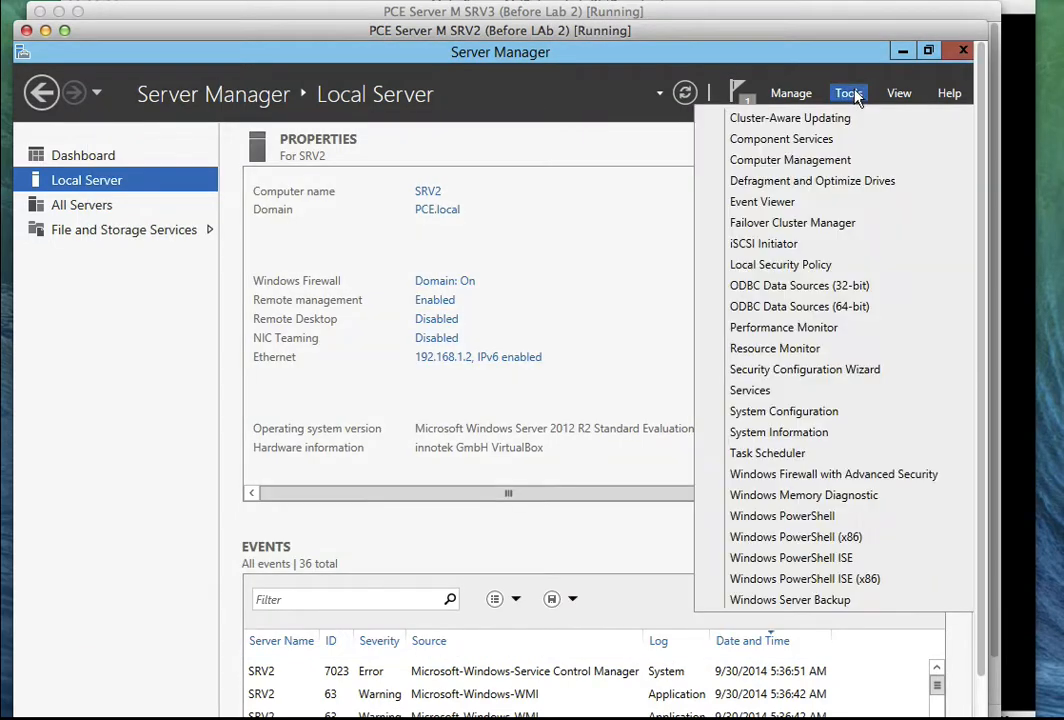
{"action": "left_click", "coordinate": [812, 224]}
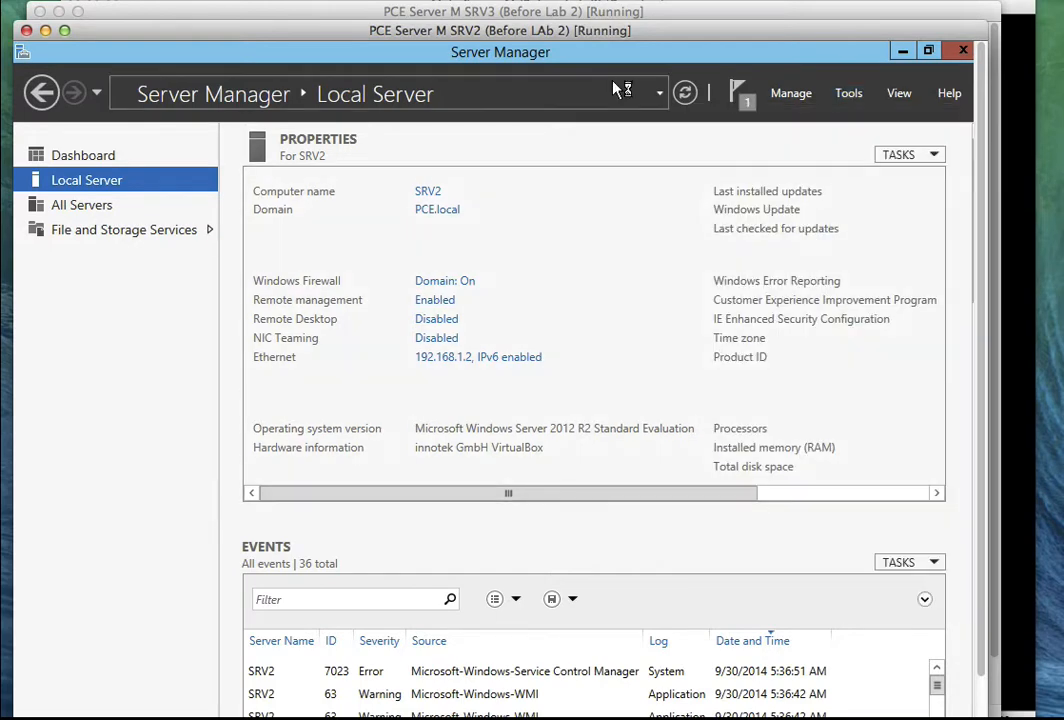
{"action": "left_click", "coordinate": [664, 1]}
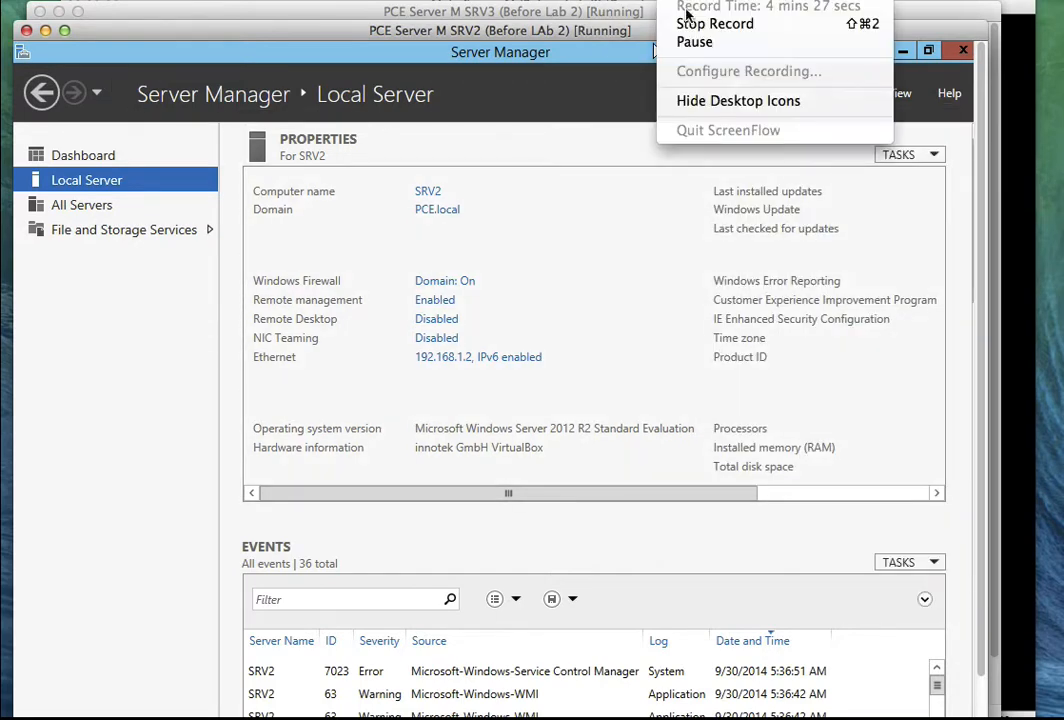
{"action": "left_click", "coordinate": [697, 42]}
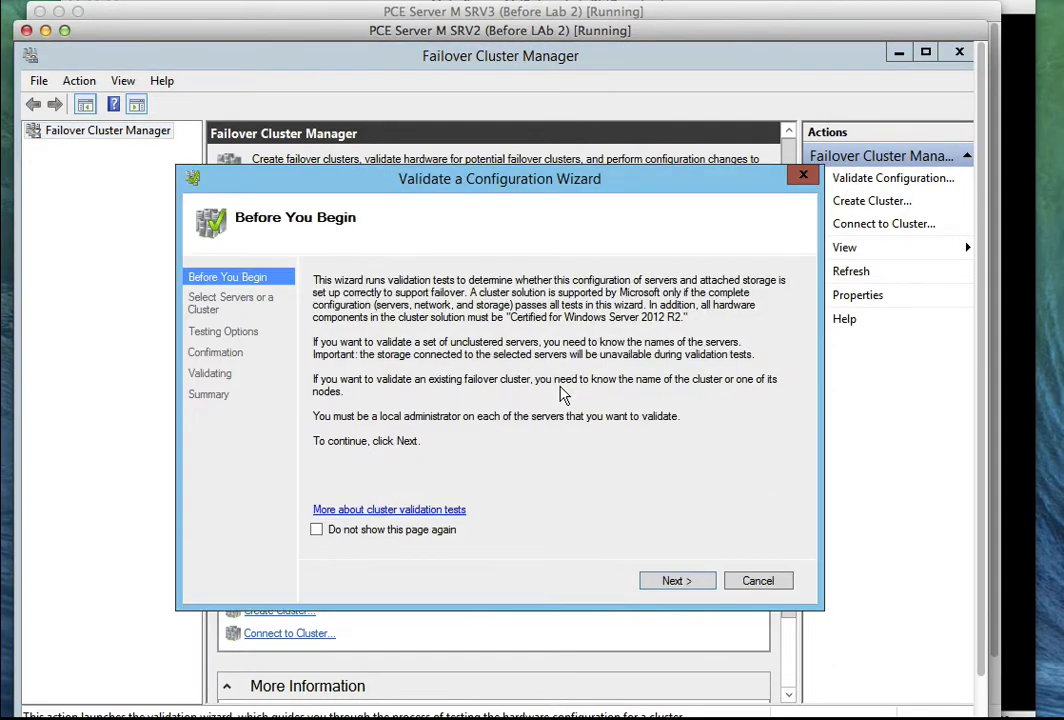
Add SRV2 and SRV3 as the servers to validate.
{"action": "left_click", "coordinate": [672, 583]}
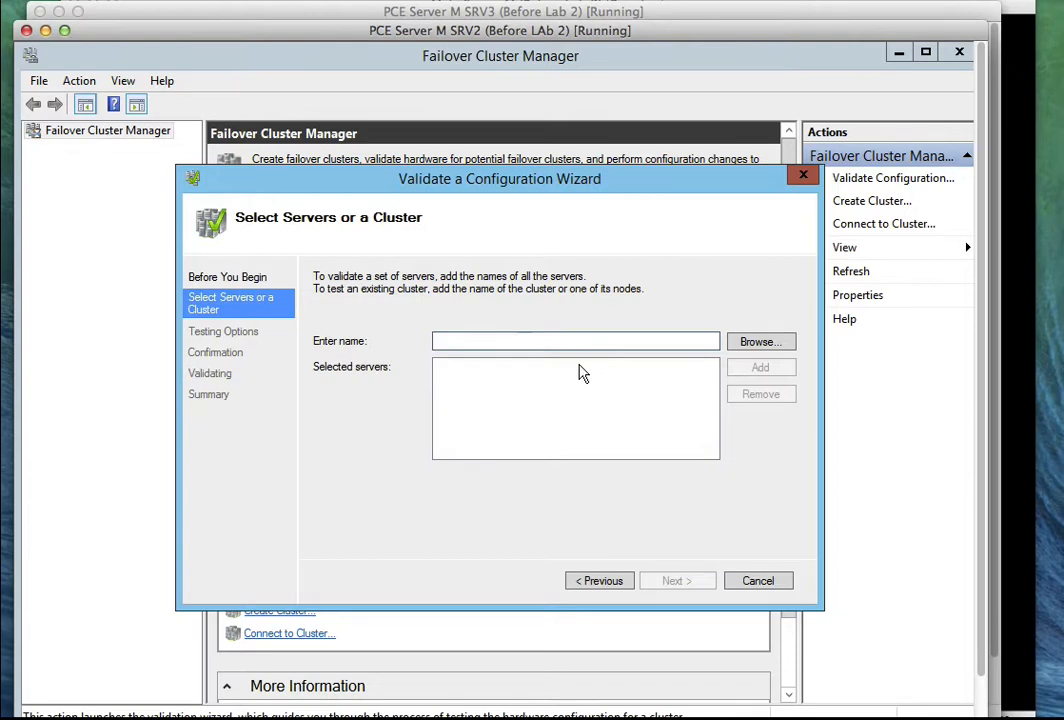
{"action": "type", "text": "SRV"}
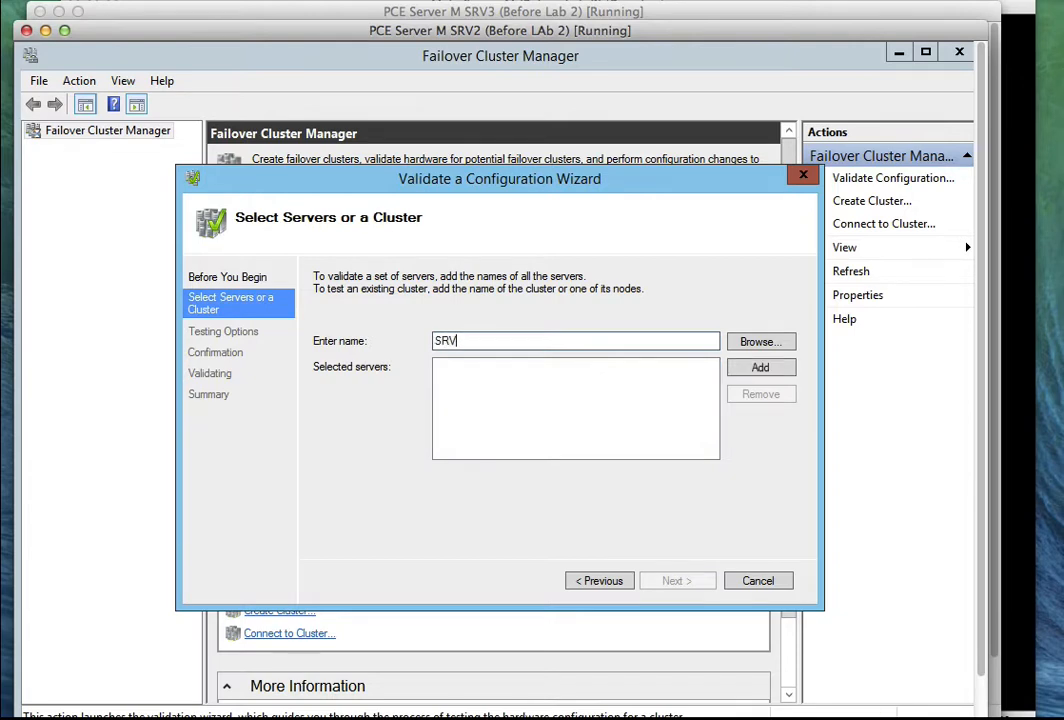
{"action": "type", "text": "2"}
{"action": "left_click", "coordinate": [760, 367]}
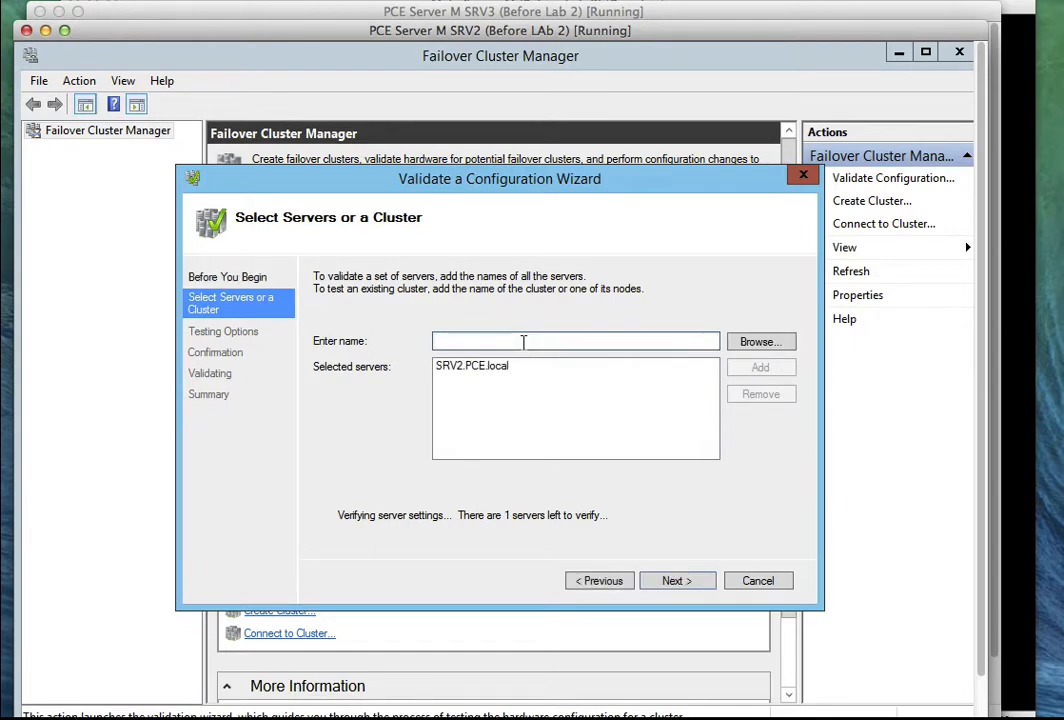
{"action": "left_click", "coordinate": [523, 342]}
{"action": "type", "text": "SRV3"}
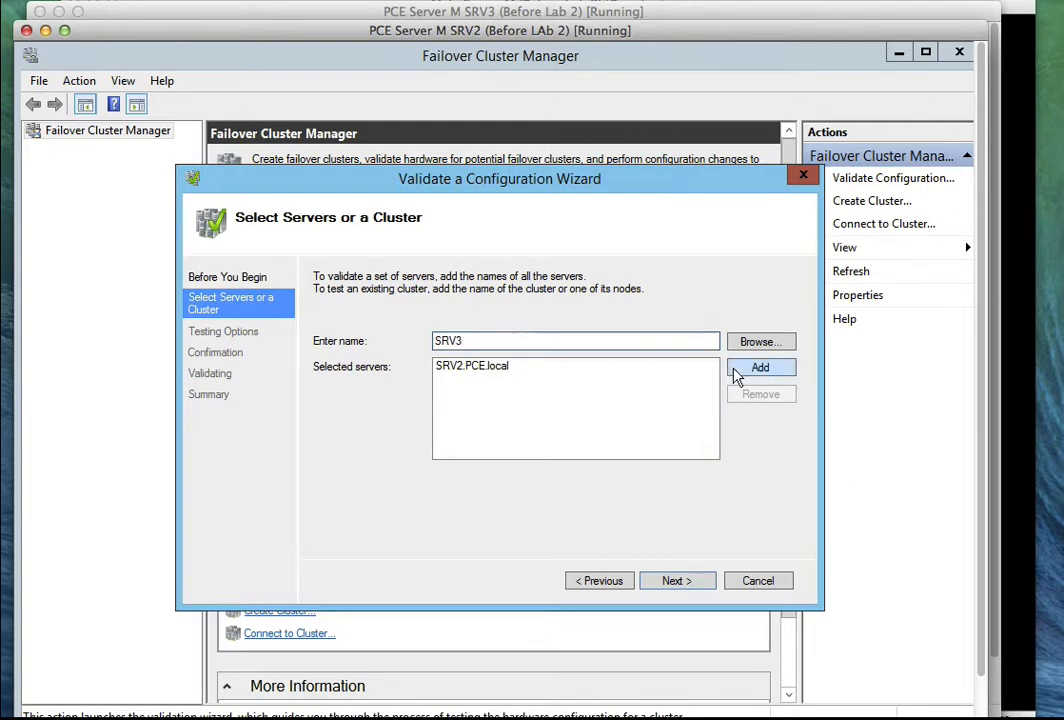
{"action": "left_click", "coordinate": [790, 368]}
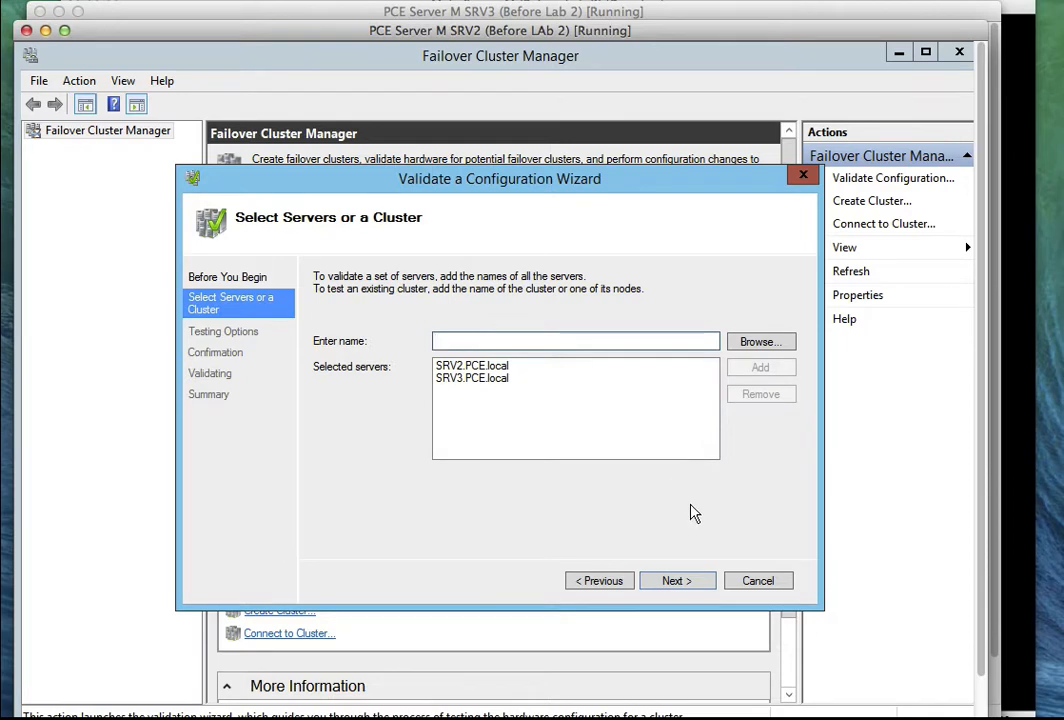
Run all validation tests and view the resulting validation report.
{"action": "left_click", "coordinate": [691, 585]}
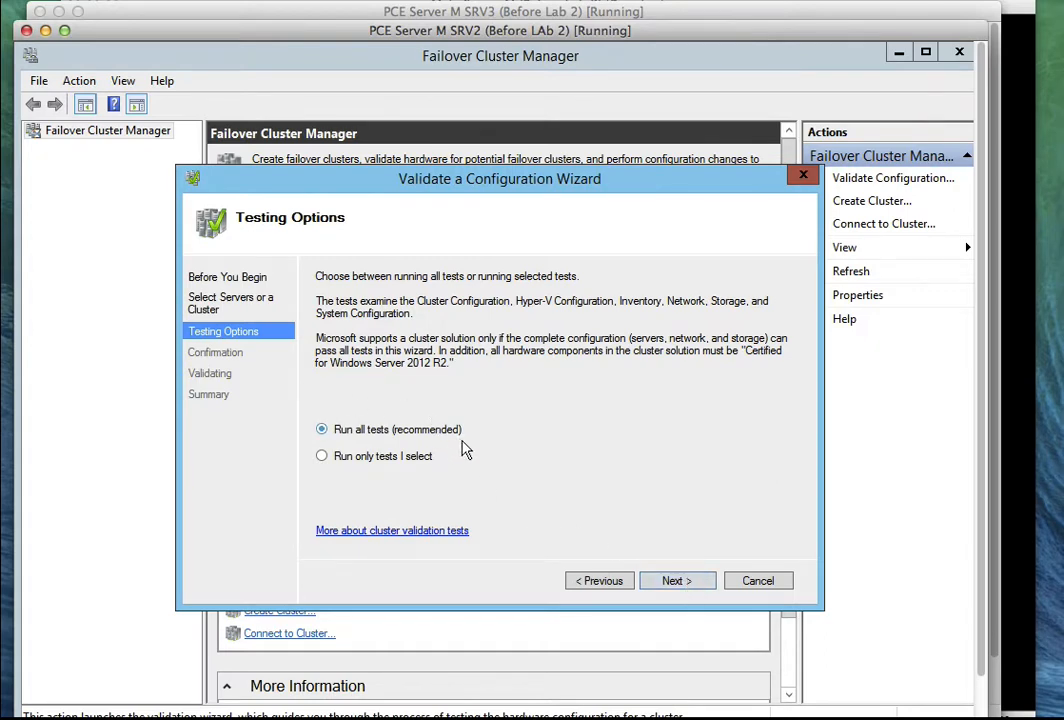
{"action": "left_click", "coordinate": [667, 583]}
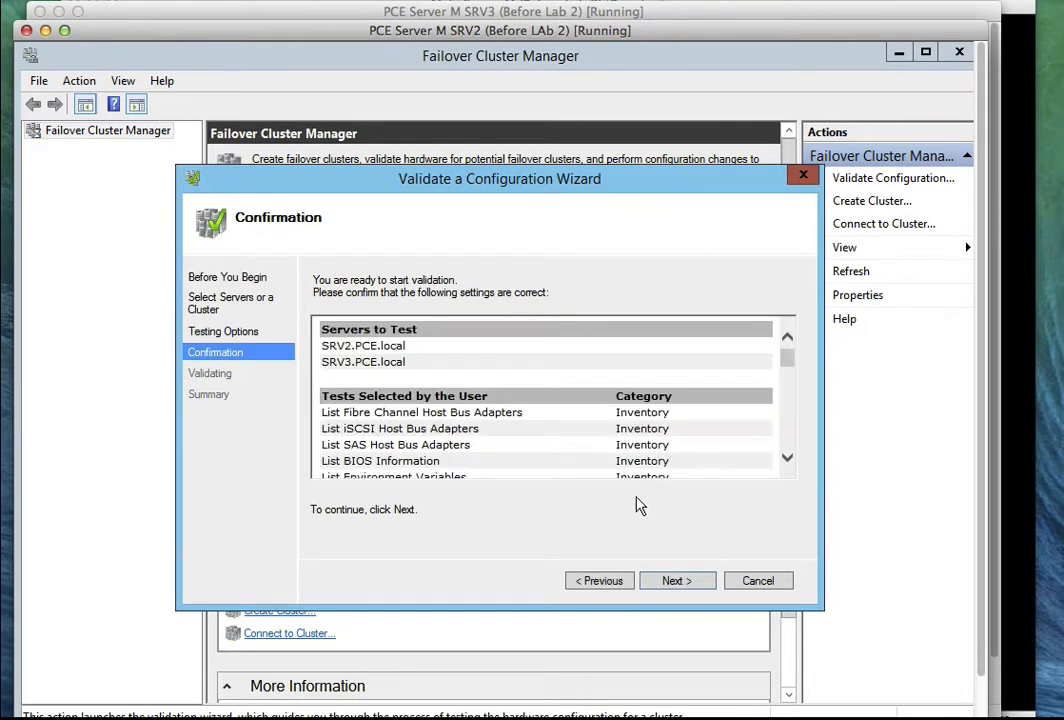
{"action": "left_click", "coordinate": [675, 581]}
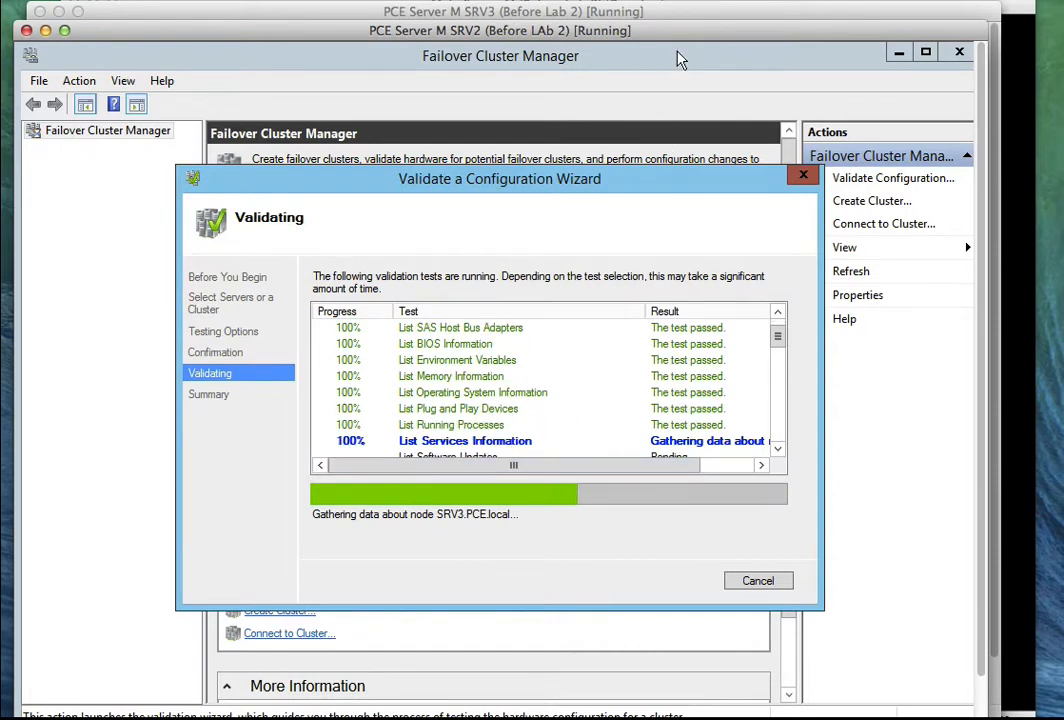
{"action": "left_click", "coordinate": [677, 1]}
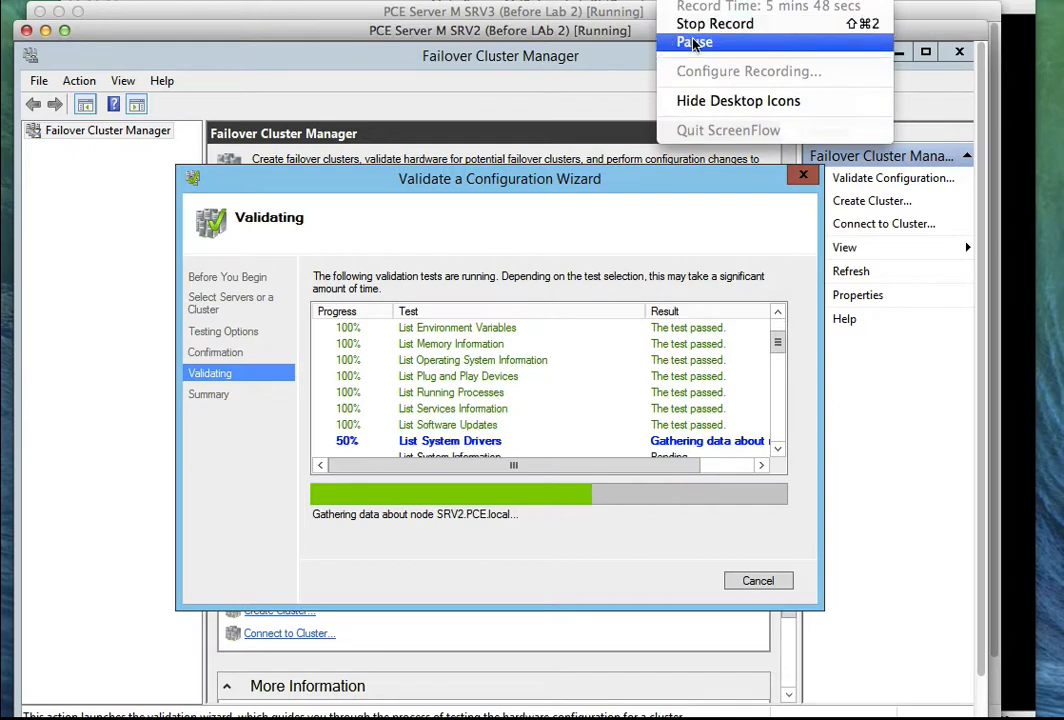
{"action": "left_click", "coordinate": [694, 44]}
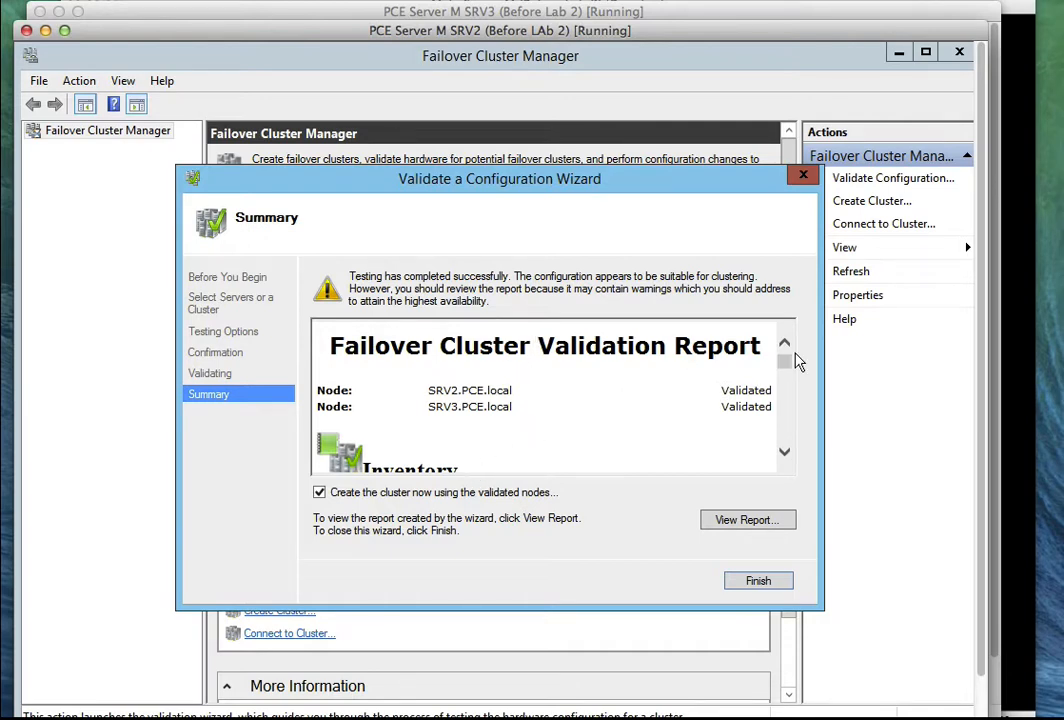
{"action": "mouse_move", "coordinate": [785, 368]}
{"action": "left_mouse_down"}
{"action": "mouse_move", "coordinate": [785, 432]}
{"action": "mouse_move", "coordinate": [784, 358]}
{"action": "left_mouse_up"}
{"action": "left_click", "coordinate": [738, 522]}
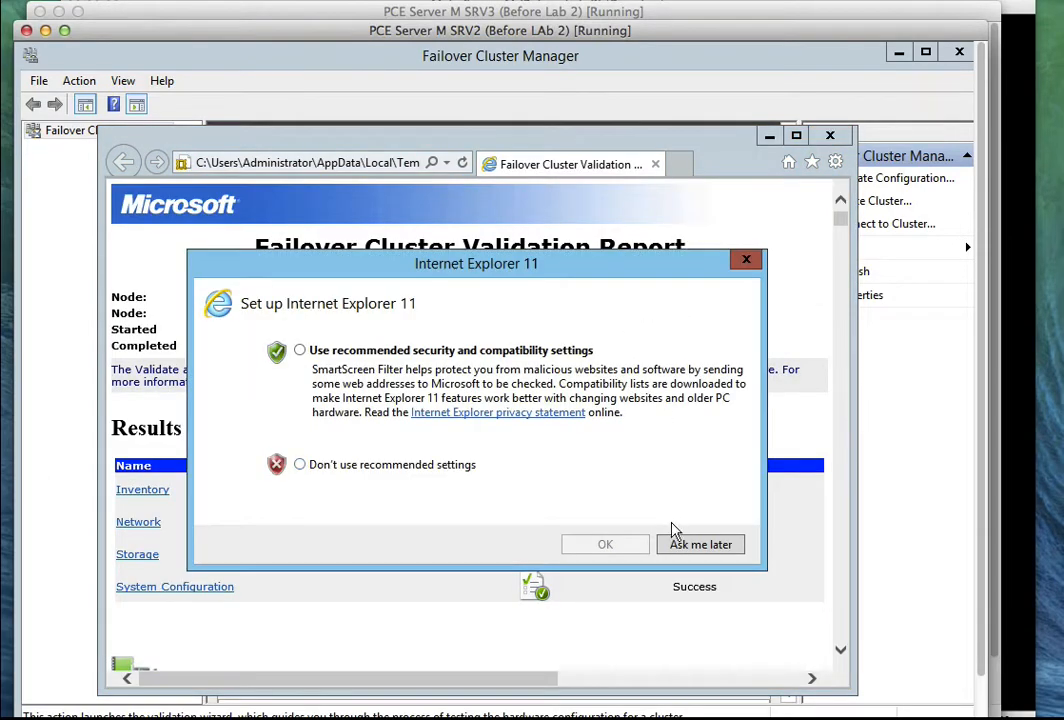
{"action": "left_click", "coordinate": [680, 544]}
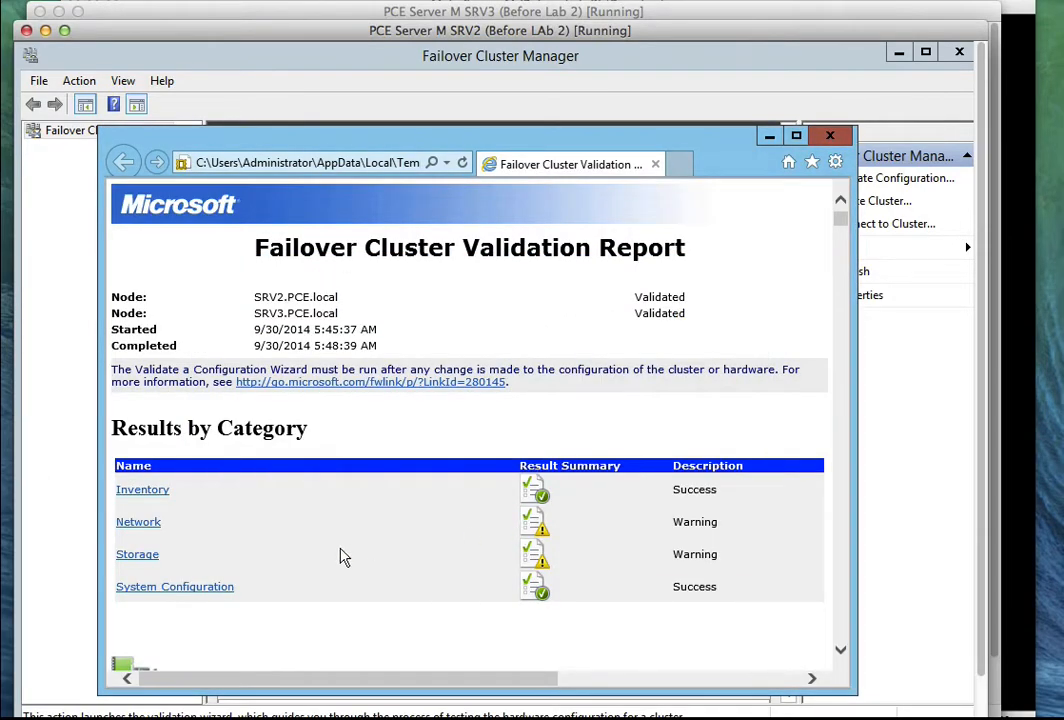
{"action": "left_click", "coordinate": [140, 522]}
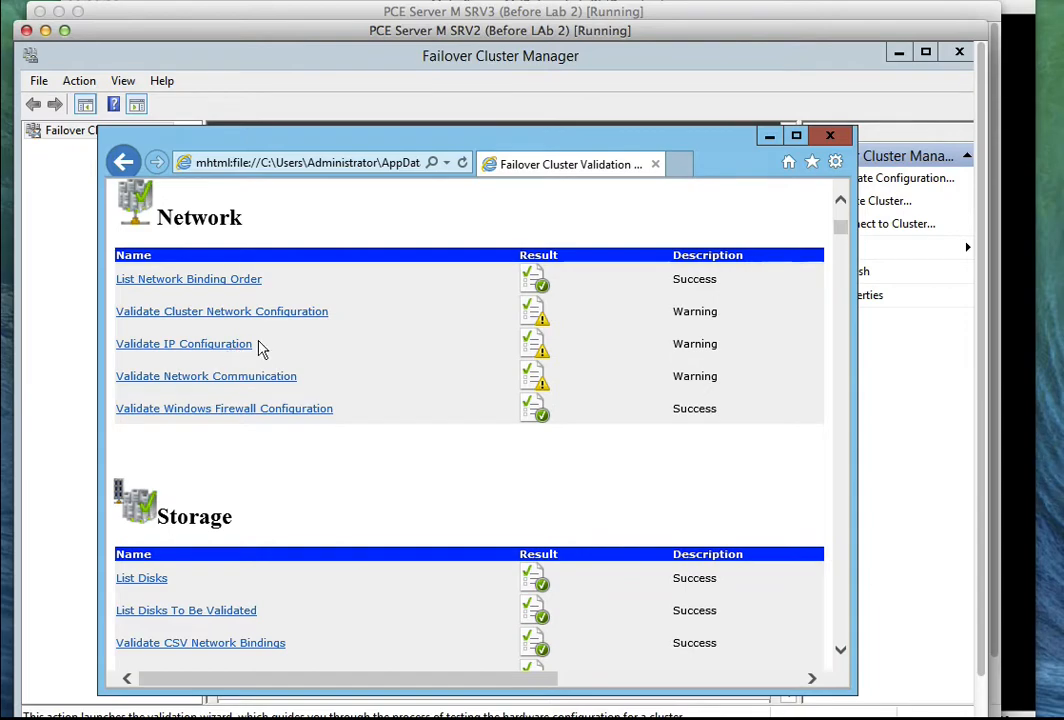
{"action": "left_click", "coordinate": [216, 350]}
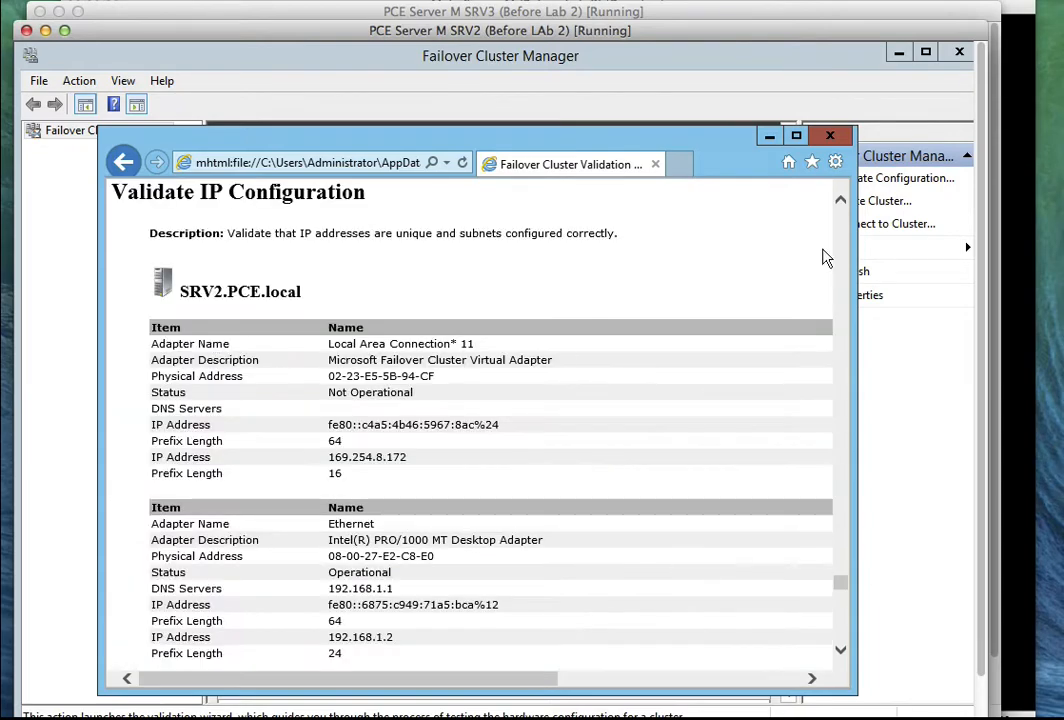
{"action": "left_click_drag", "start_coordinate": [841, 590], "coordinate": [841, 603]}
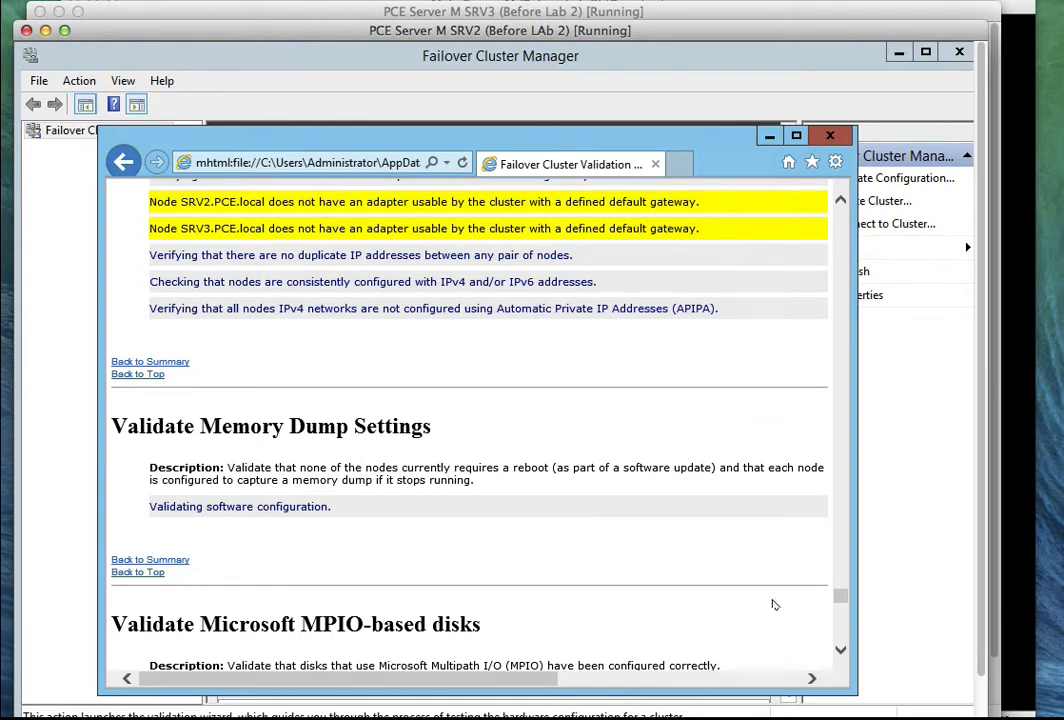
{"action": "left_click_drag", "start_coordinate": [841, 601], "coordinate": [841, 610]}
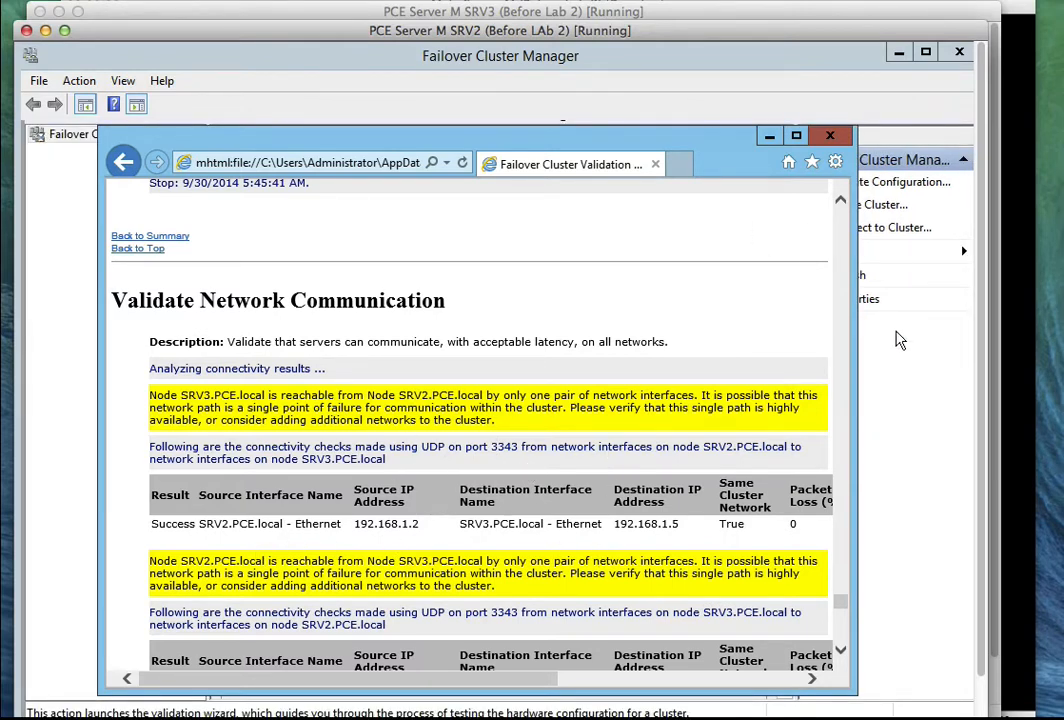
{"action": "scroll", "coordinate": [838, 600], "scroll_direction": "down", "scroll_amount": 1}
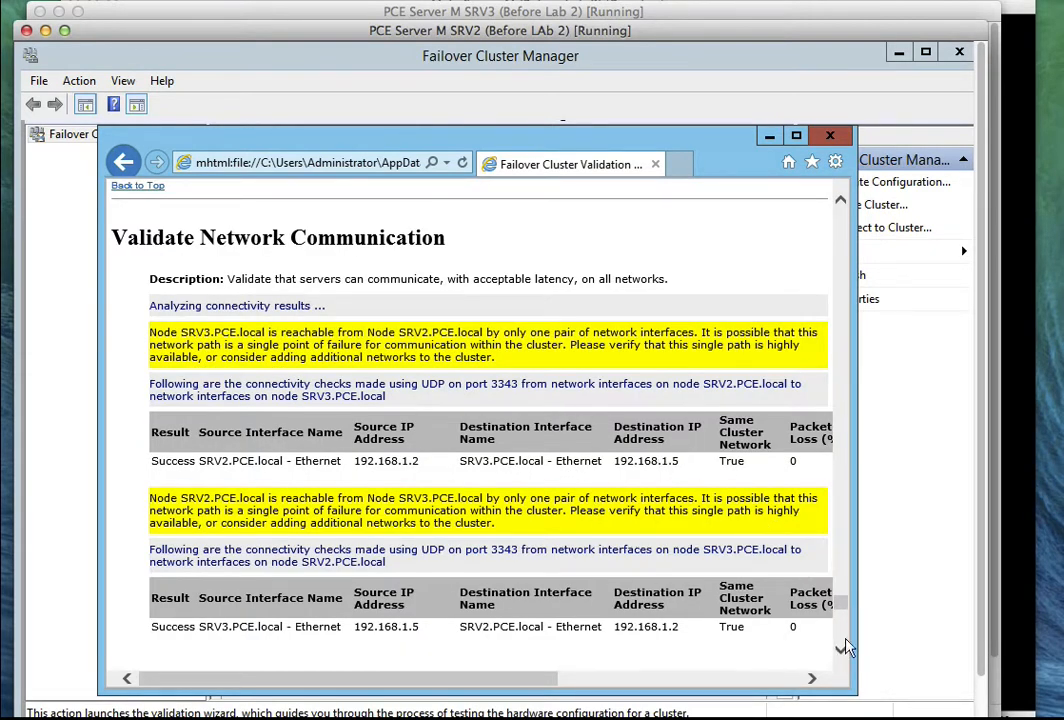
{"action": "left_click_drag", "start_coordinate": [843, 608], "coordinate": [843, 626]}
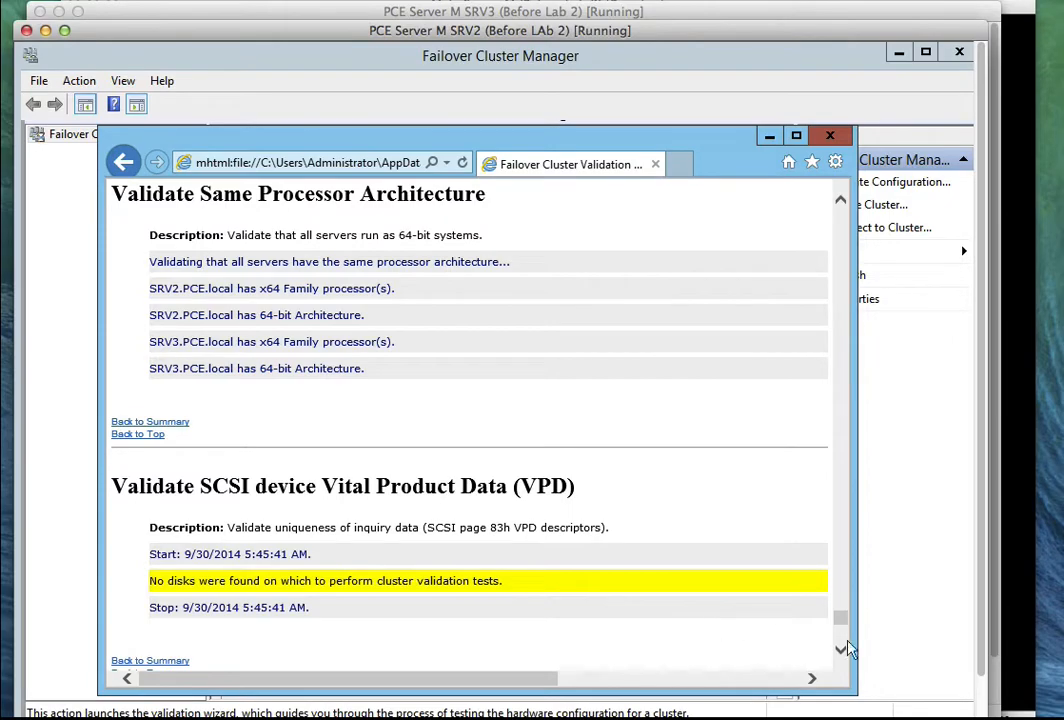
{"action": "left_click_drag", "start_coordinate": [845, 630], "coordinate": [848, 137]}
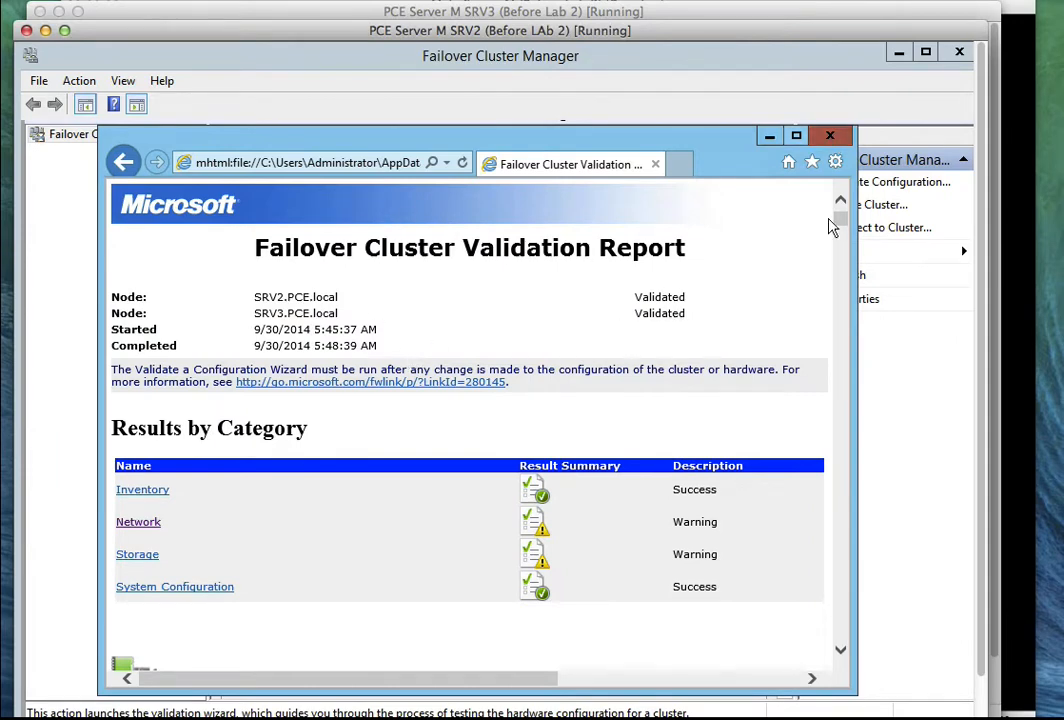
{"action": "left_click", "coordinate": [826, 136]}
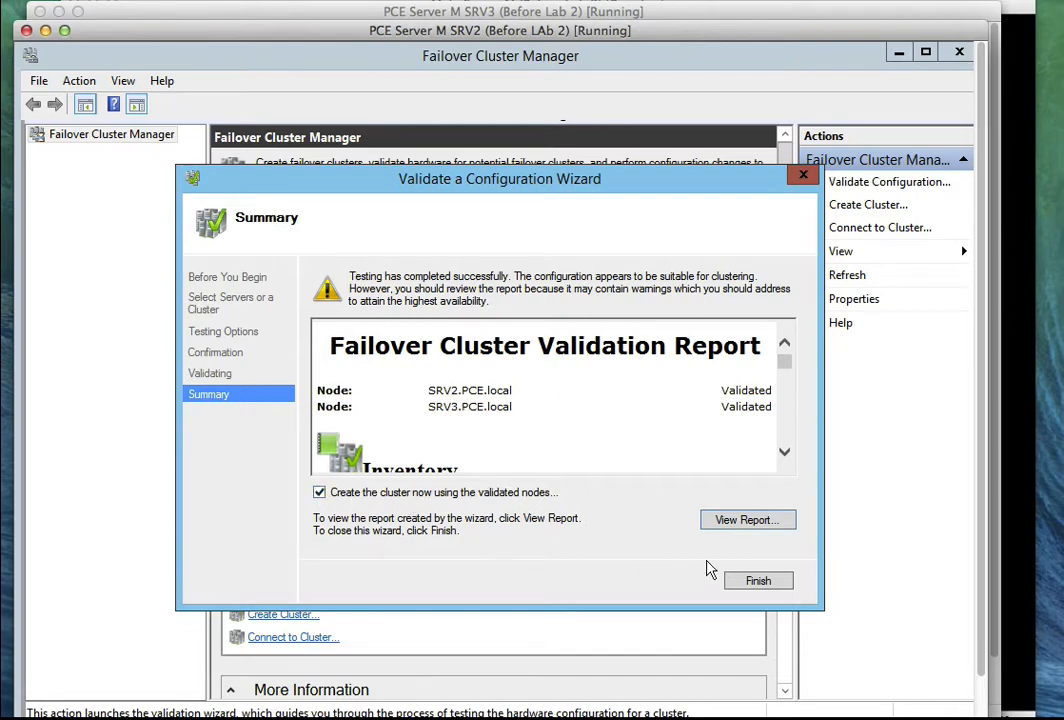
Launch the Create Cluster Wizard from validation and name the cluster Cluster1.
{"action": "left_click", "coordinate": [753, 584]}
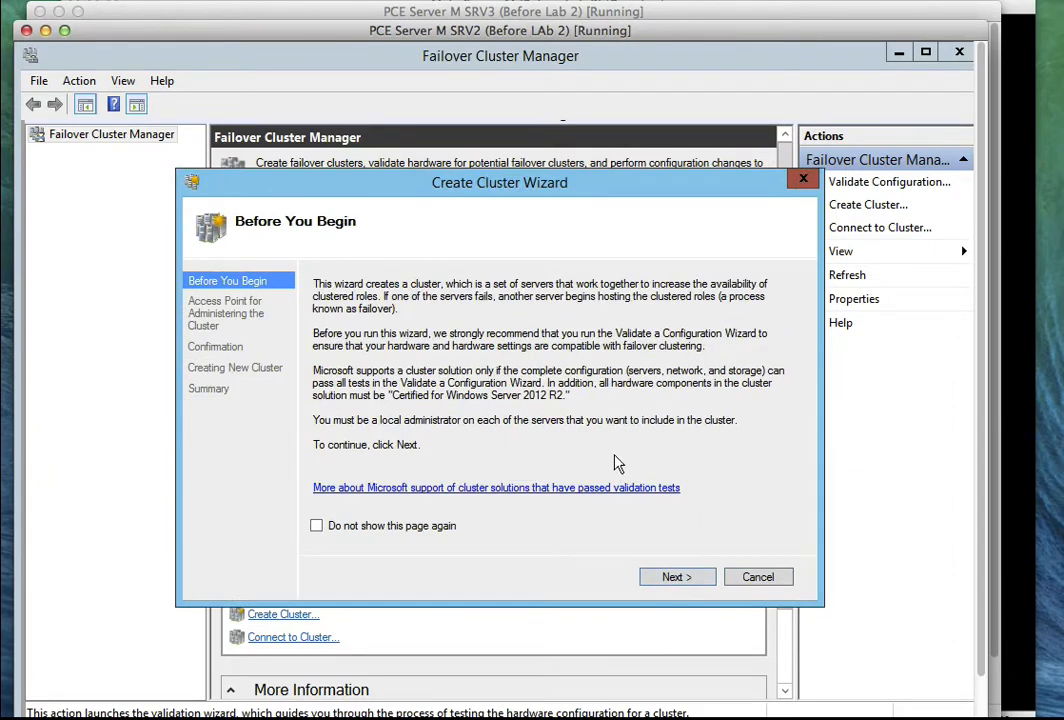
{"action": "left_click", "coordinate": [675, 578]}
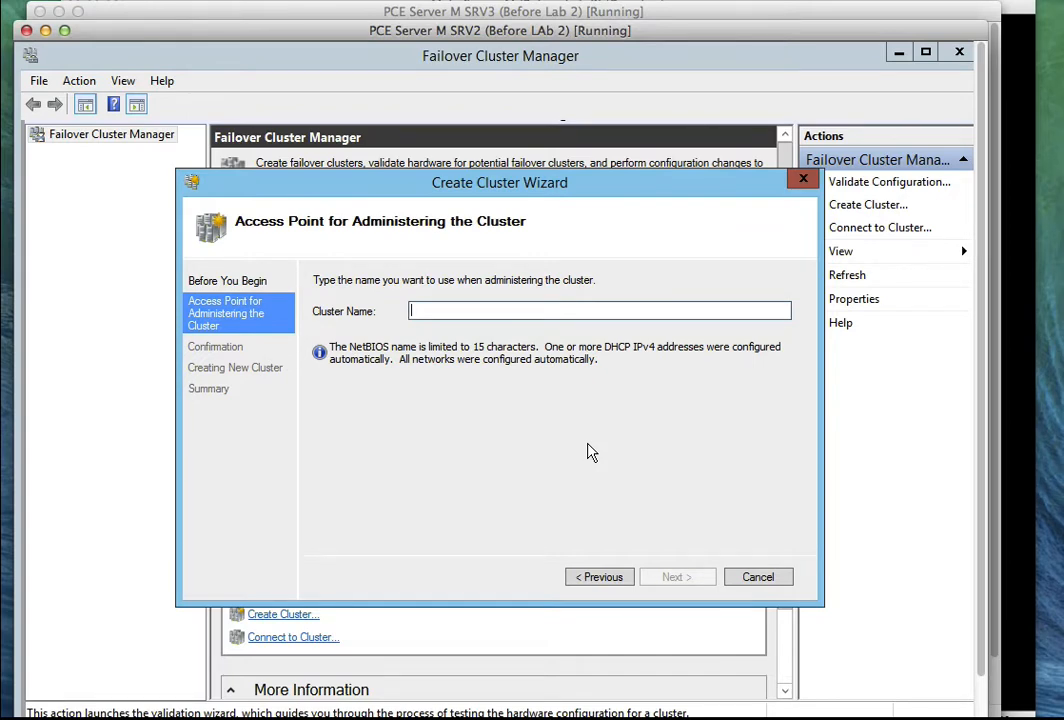
{"action": "type", "text": "Cluste"}
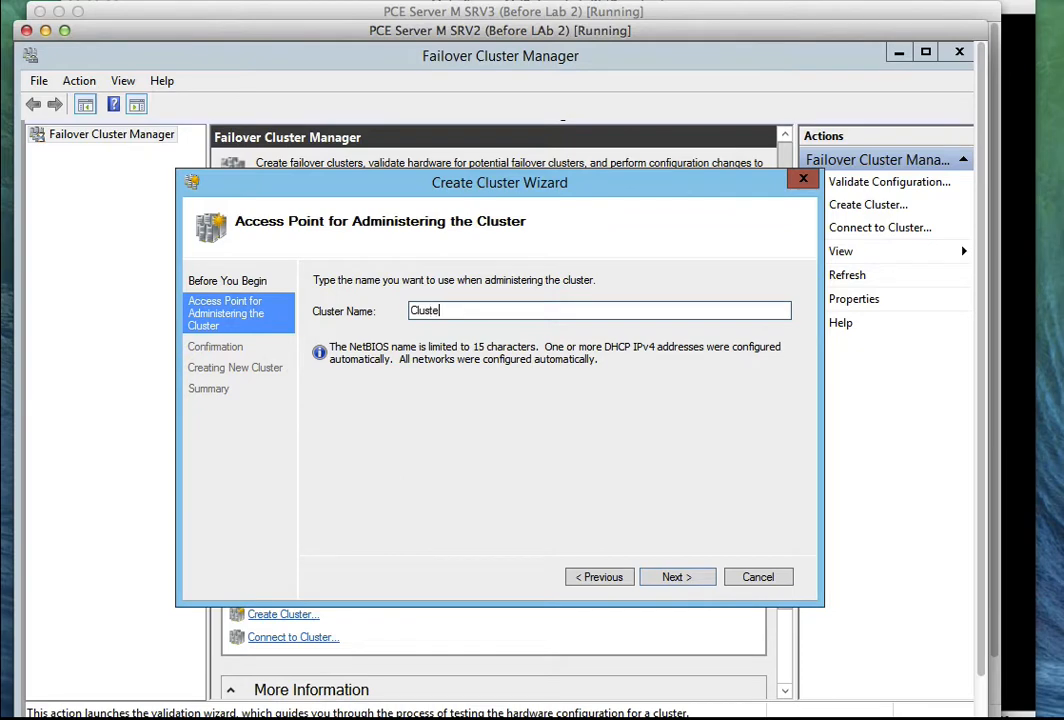
{"action": "type", "text": "r1"}
{"action": "left_click", "coordinate": [678, 577]}
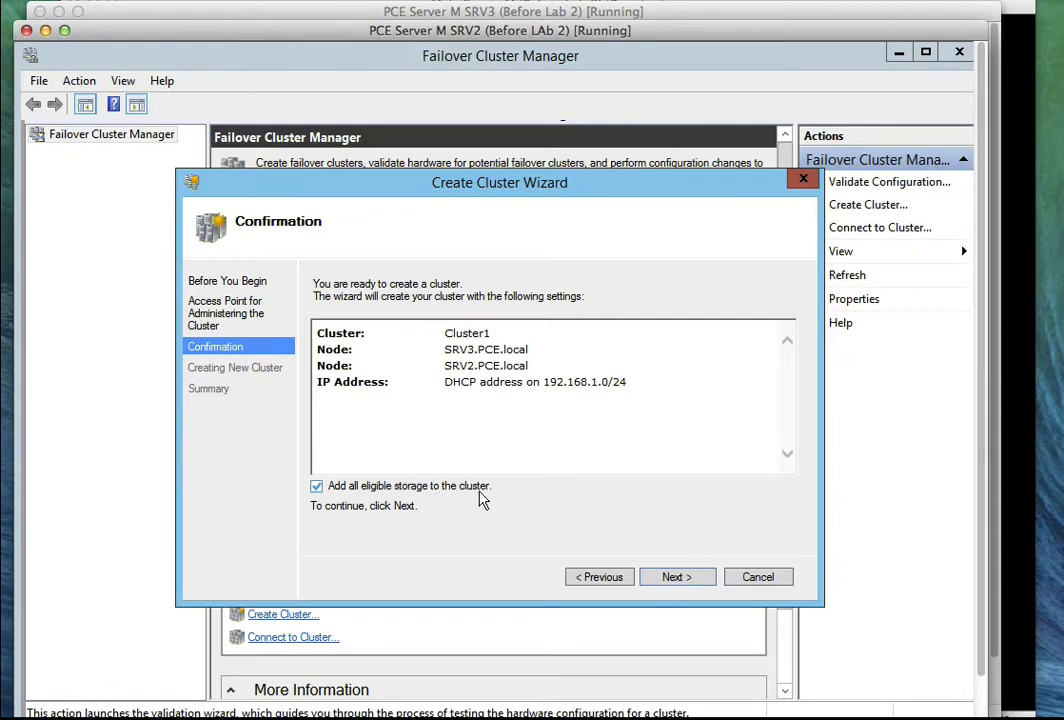
Confirm the Cluster1 settings, create the cluster, and scroll the summary to the quorum-disk warning.
{"action": "left_click", "coordinate": [596, 578]}
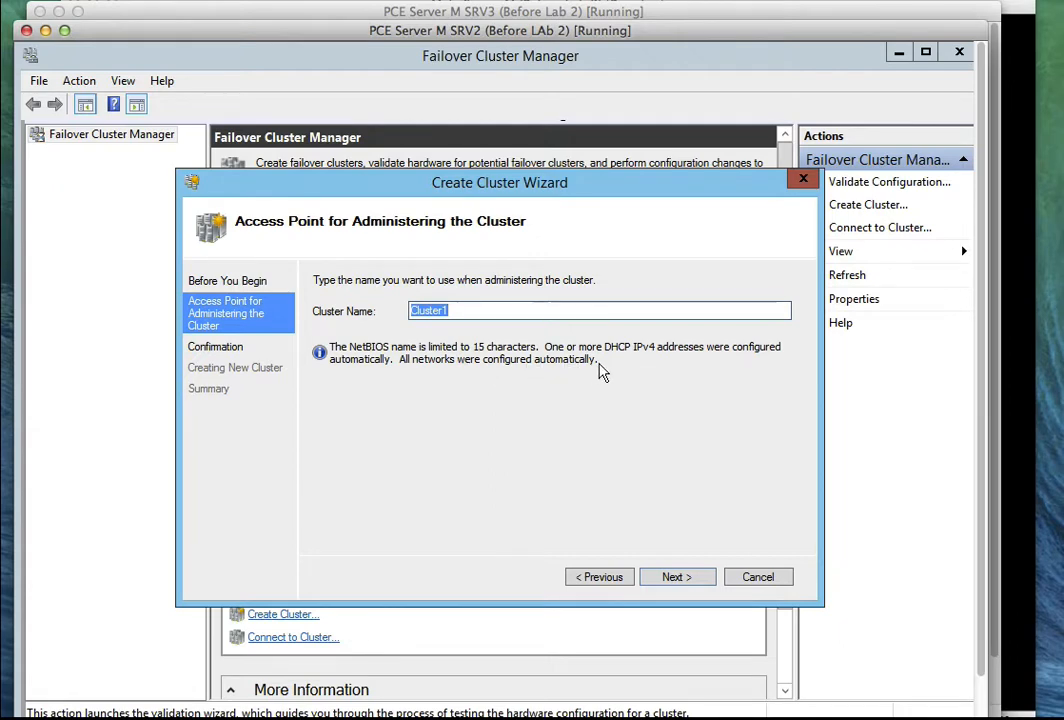
{"action": "left_click", "coordinate": [674, 579]}
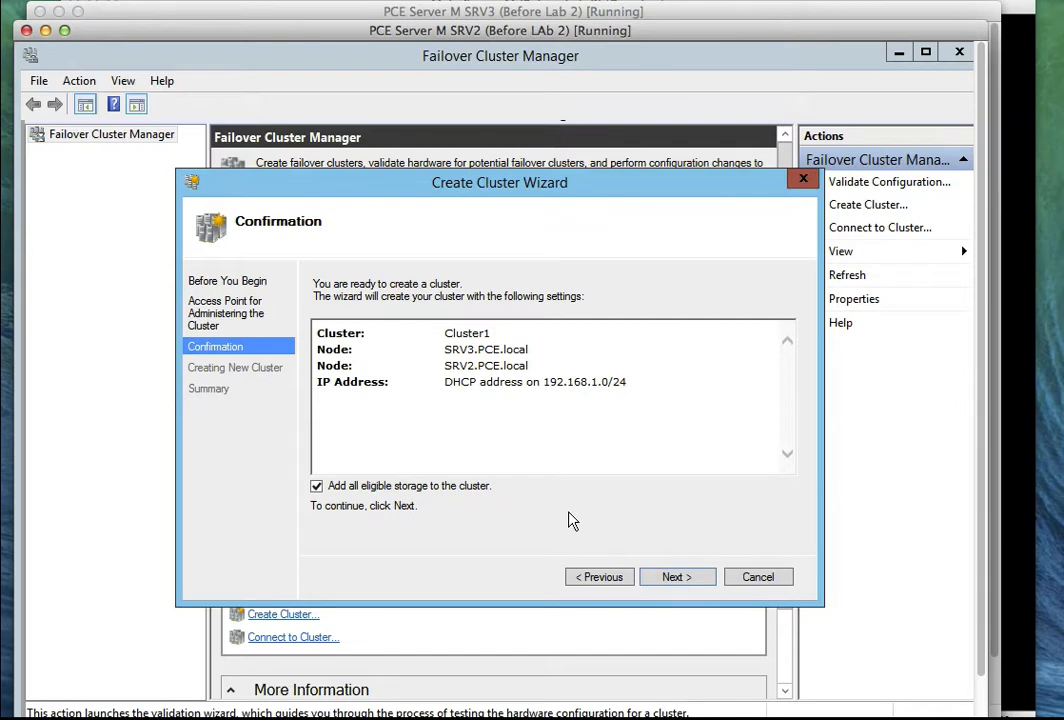
{"action": "left_click", "coordinate": [613, 580]}
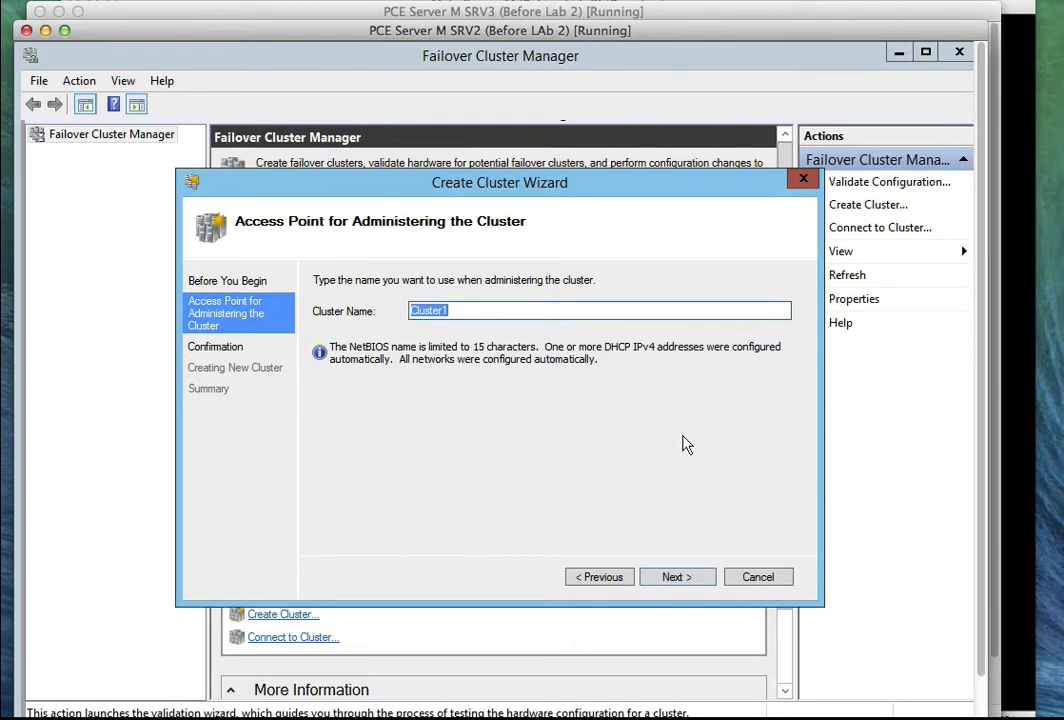
{"action": "left_click", "coordinate": [679, 576]}
{"action": "left_click", "coordinate": [677, 577]}
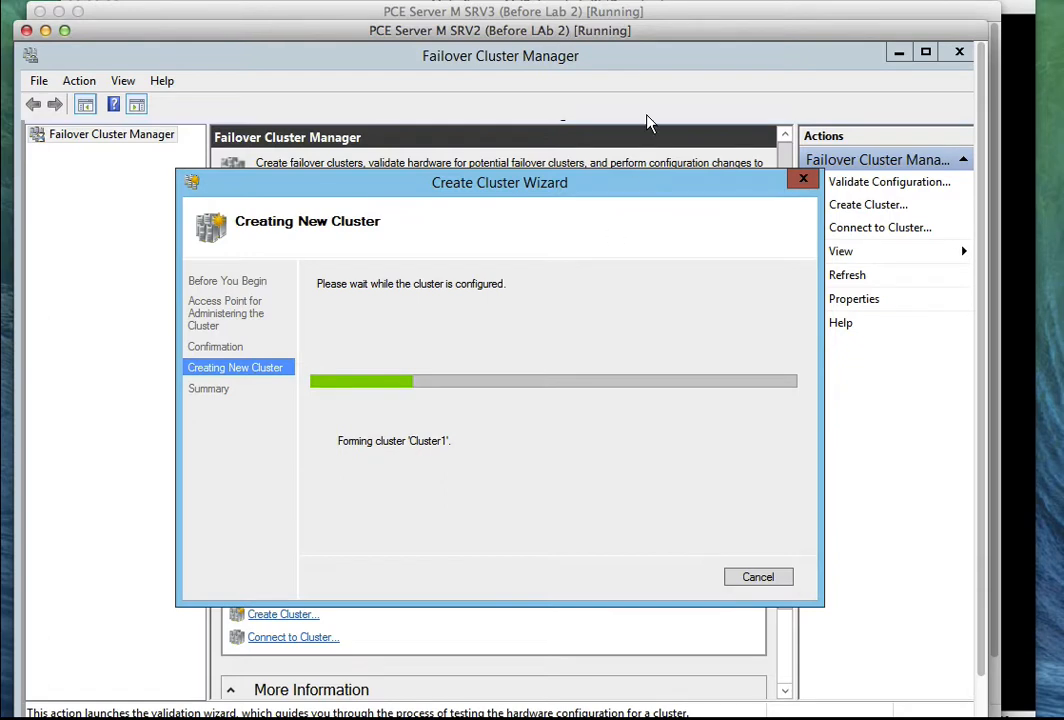
{"action": "left_click", "coordinate": [689, 40]}
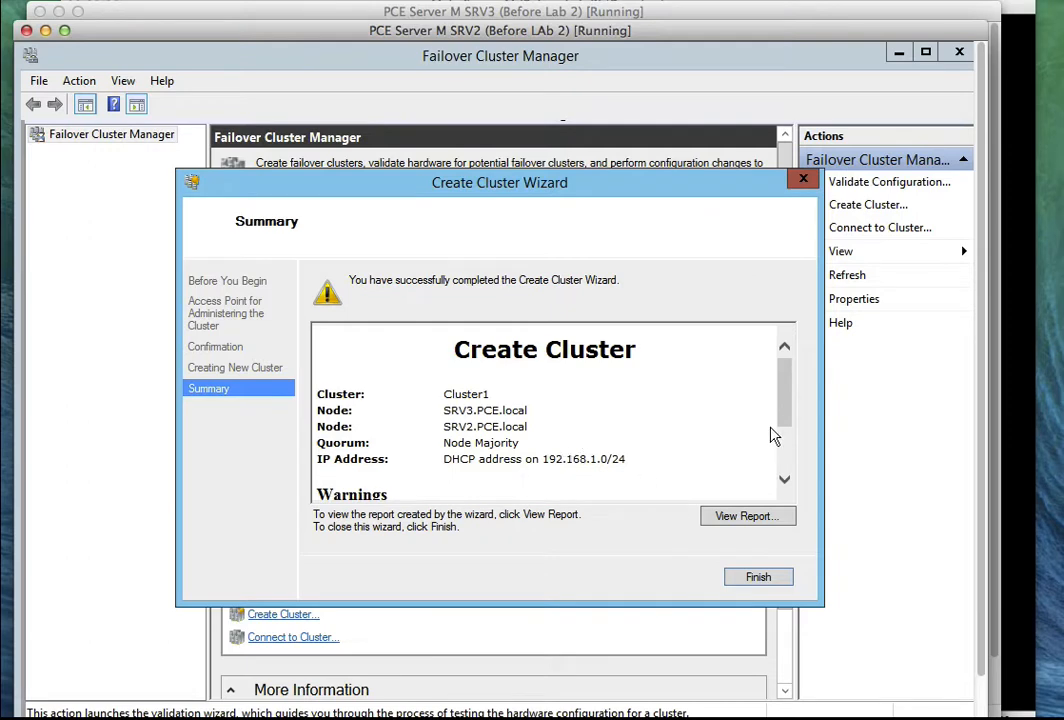
{"action": "left_click_drag", "start_coordinate": [786, 418], "coordinate": [787, 440]}
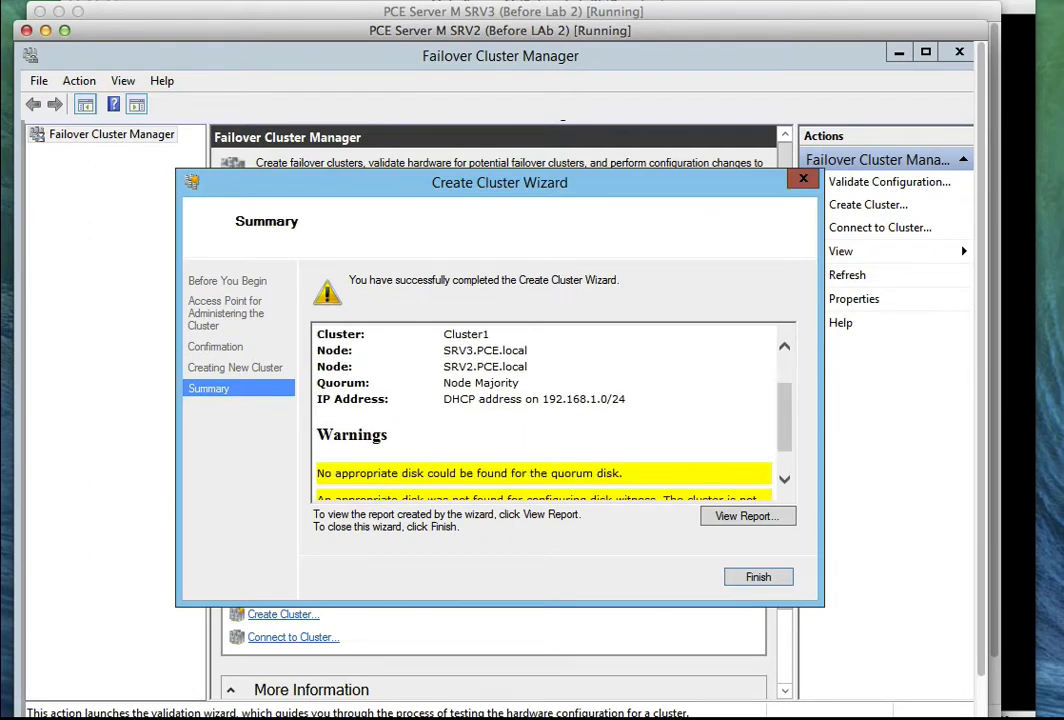
Send Ctrl-Alt-Del to the main server VM and sign in with the administrator password.
{"action": "left_click", "coordinate": [1020, 15]}
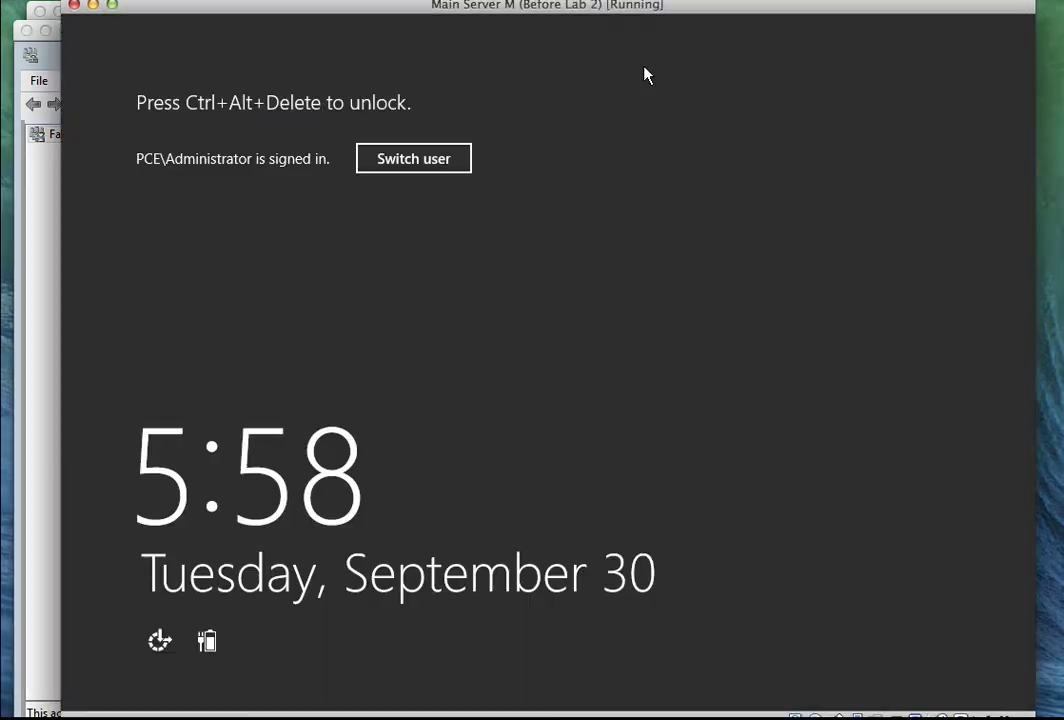
{"action": "left_click", "coordinate": [190, 1]}
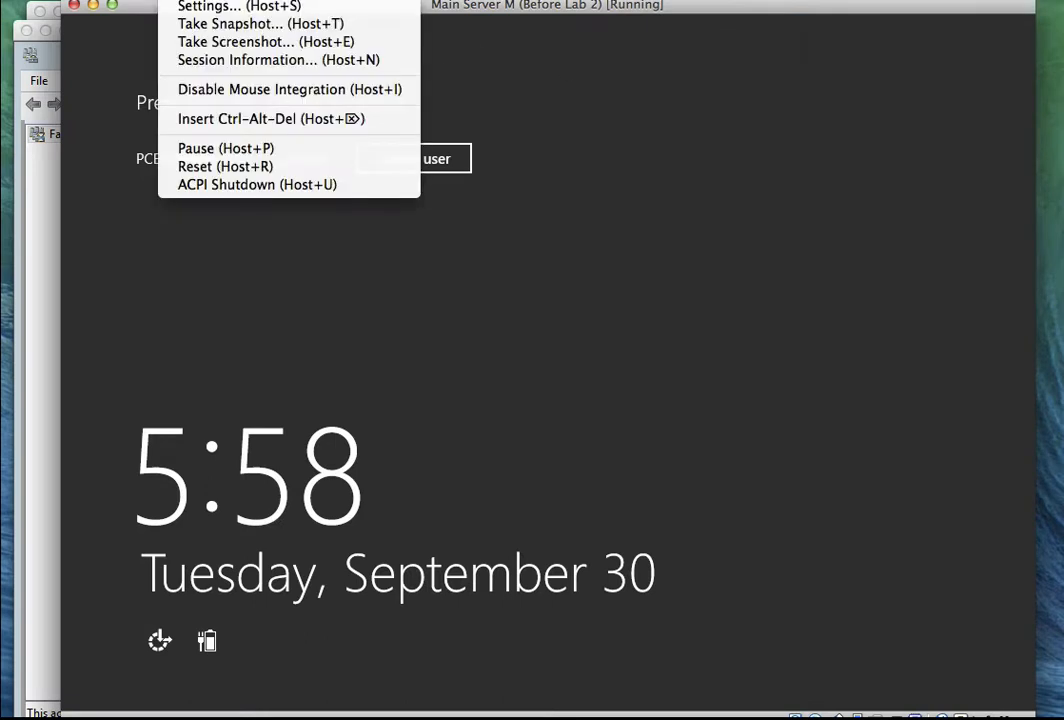
{"action": "left_click", "coordinate": [230, 117]}
{"action": "type", "text": "*******"}
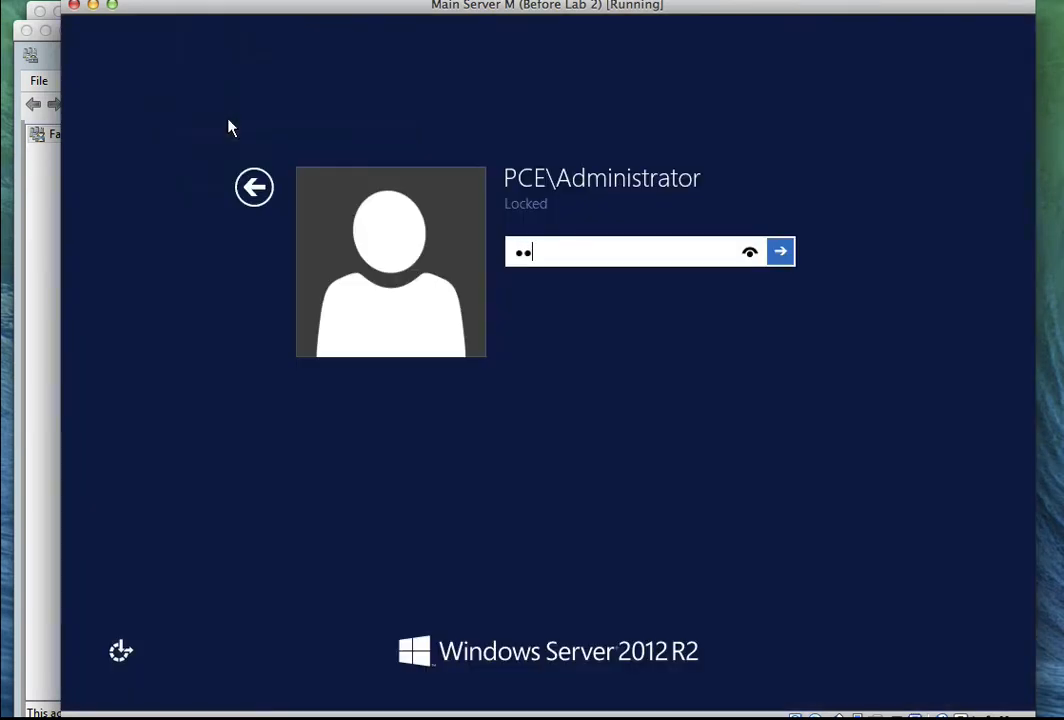
{"action": "key", "text": "Return"}
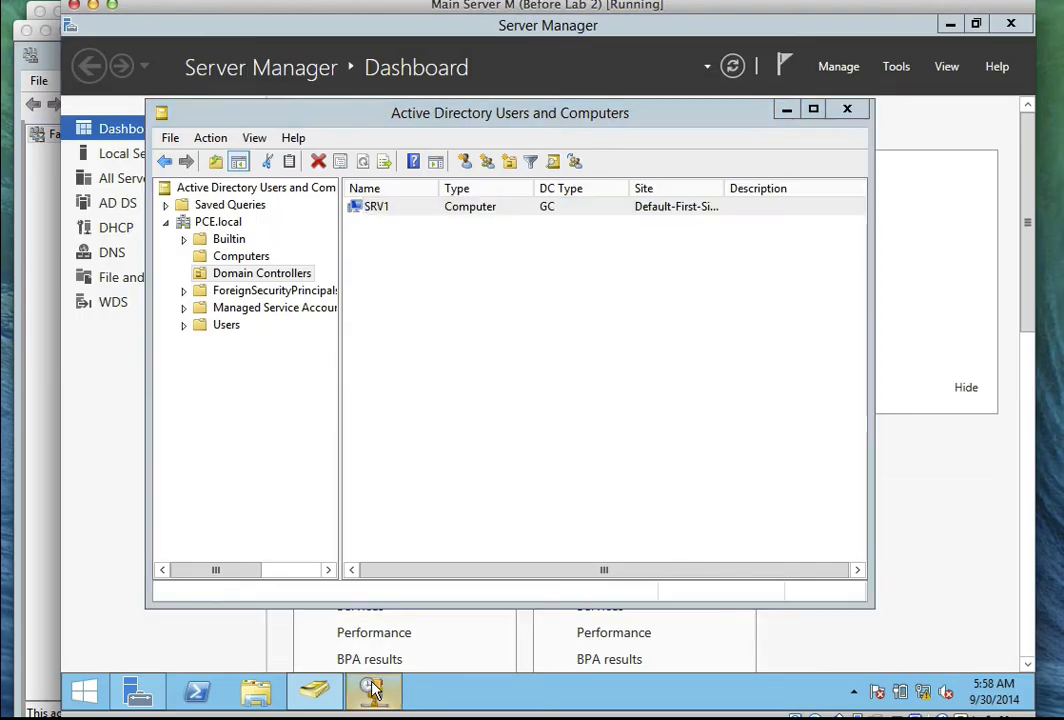
Refresh the DHCP address leases to reveal 192.168.1.4 leased to SRV3.PCE.local.
{"action": "right_click", "coordinate": [377, 237]}
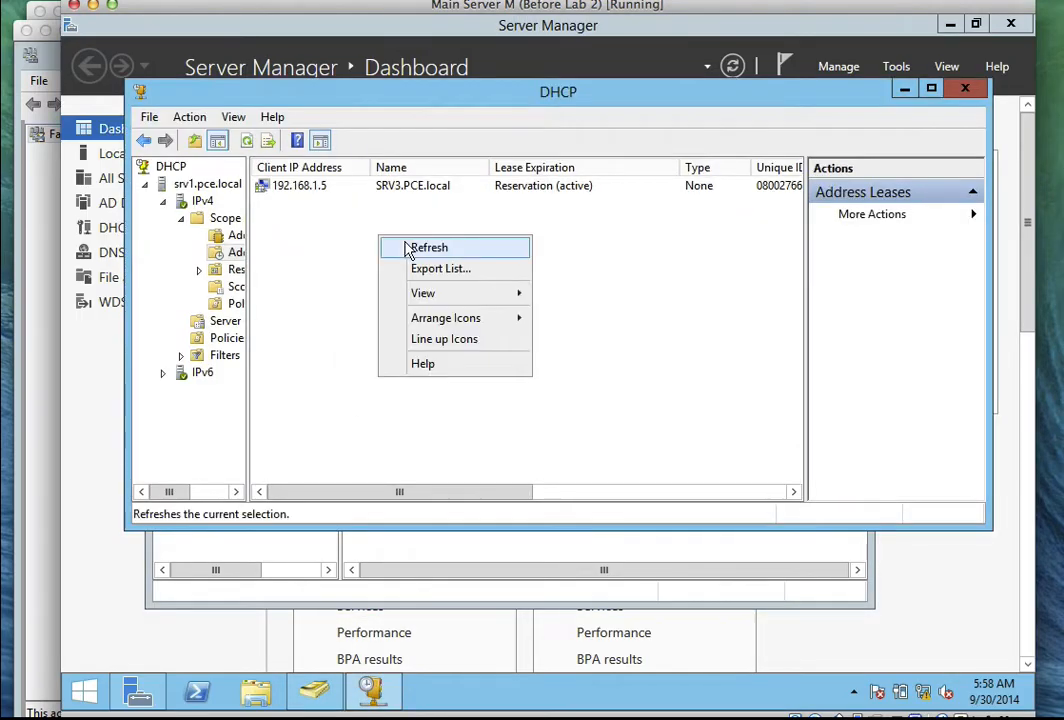
{"action": "left_click", "coordinate": [408, 246]}
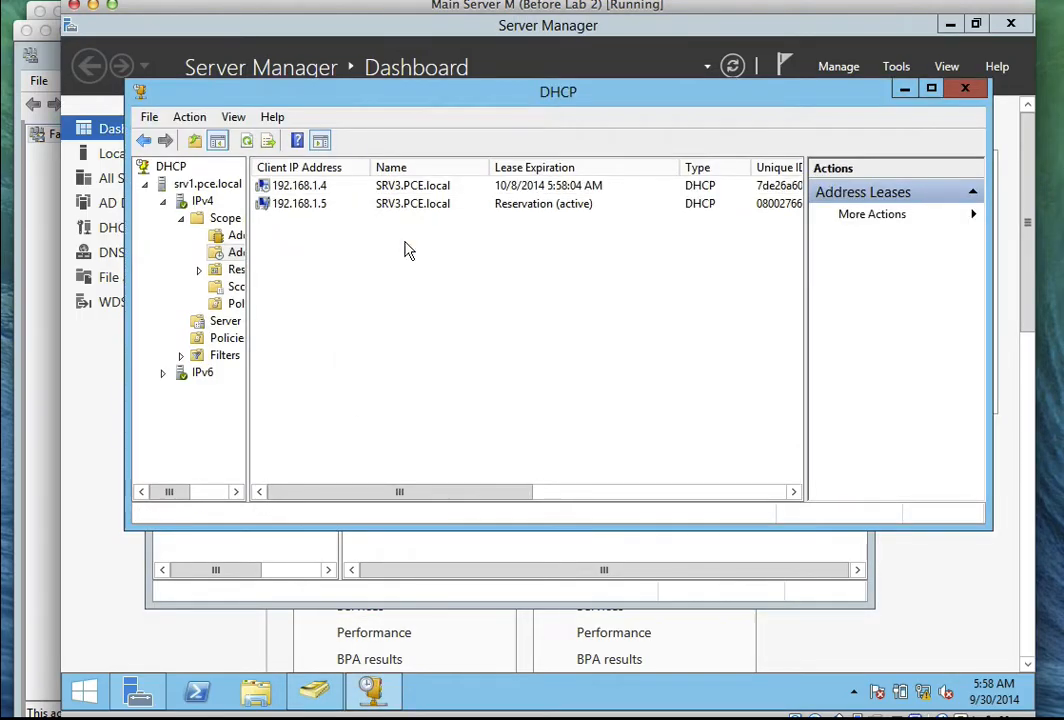
{"action": "left_click", "coordinate": [331, 193]}
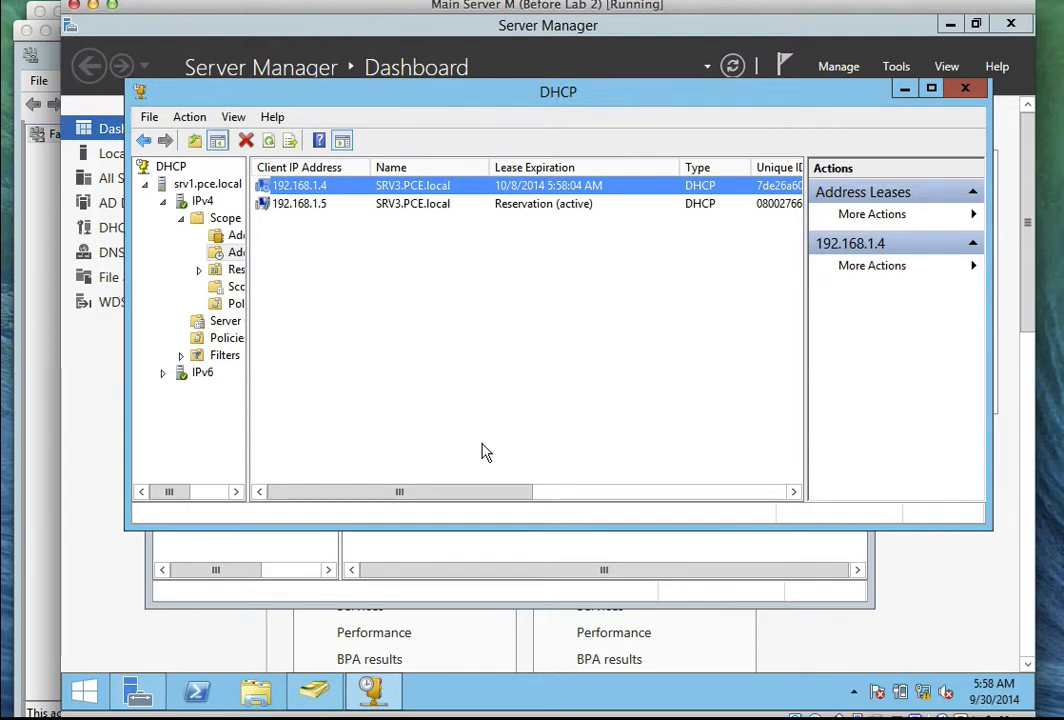
{"action": "left_click_drag", "start_coordinate": [480, 492], "coordinate": [418, 490]}
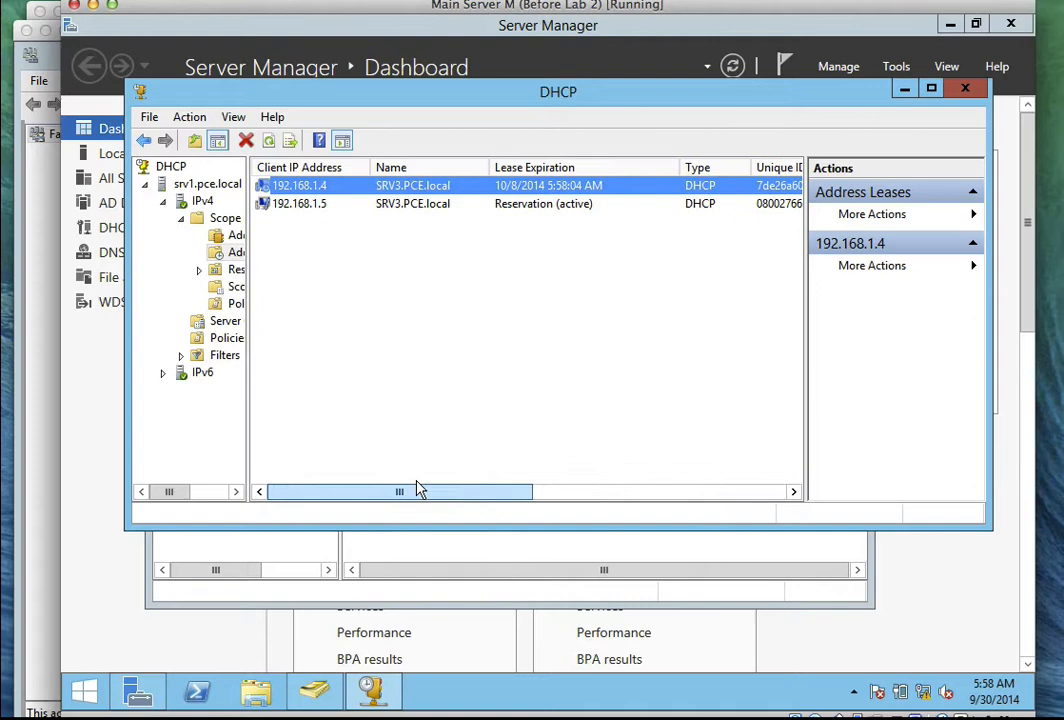
{"action": "right_click", "coordinate": [413, 330]}
{"action": "left_click", "coordinate": [432, 335]}
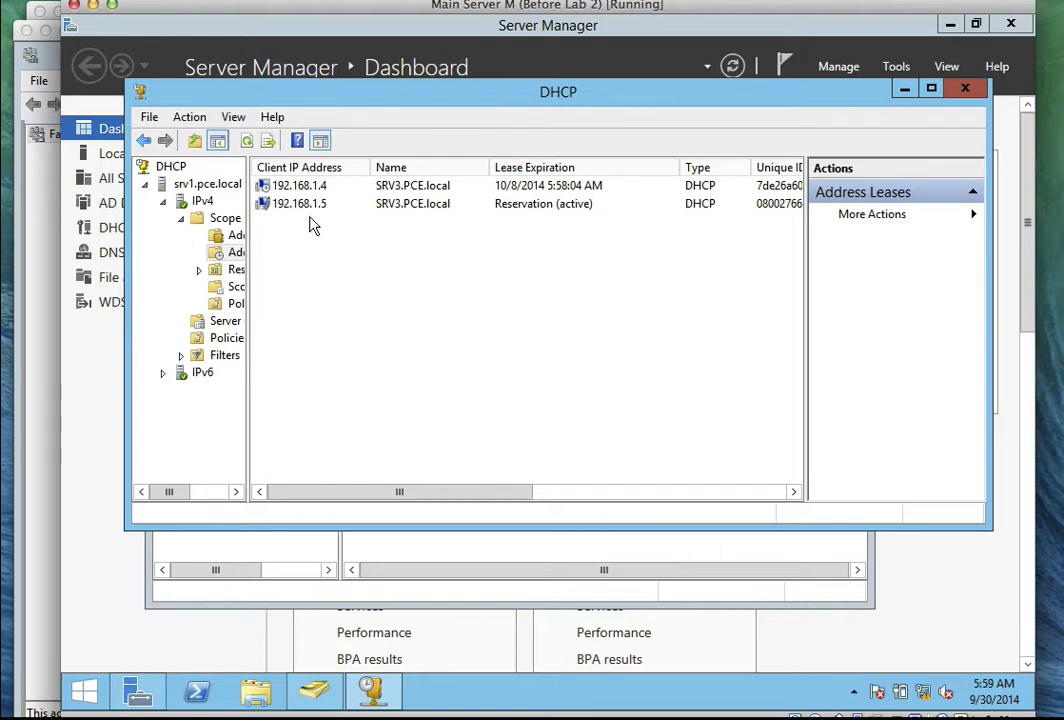
Refresh ADUC's Computers container to show the CLUSTER1 account, then finish the Create Cluster Wizard on SRV2.
{"action": "left_click", "coordinate": [313, 690]}
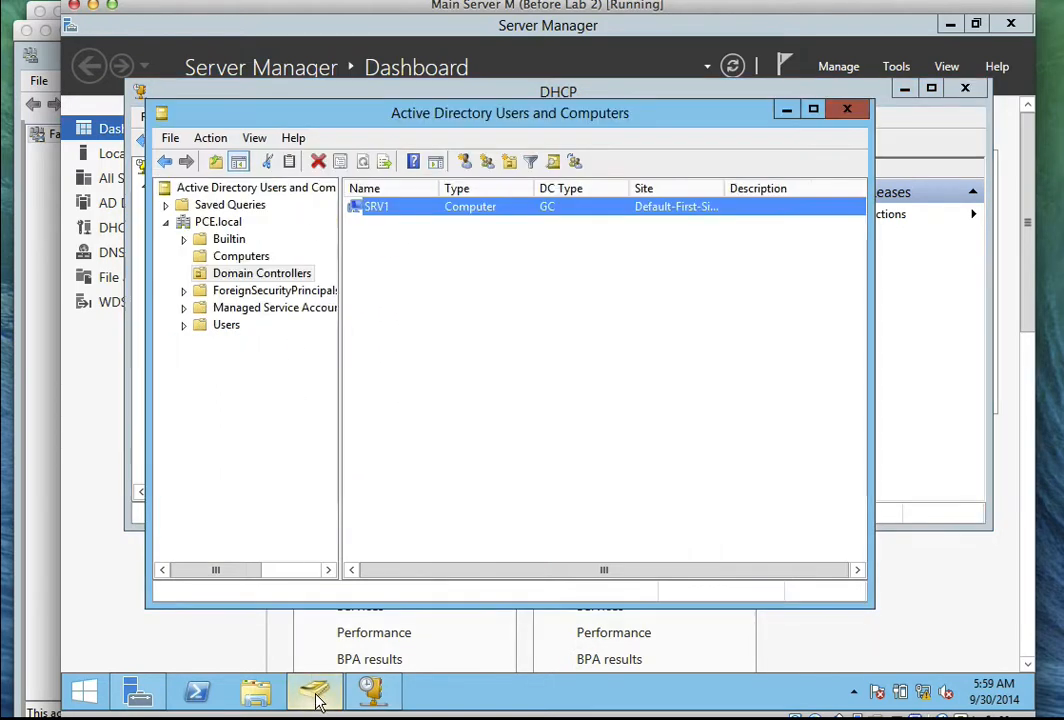
{"action": "right_click", "coordinate": [395, 348]}
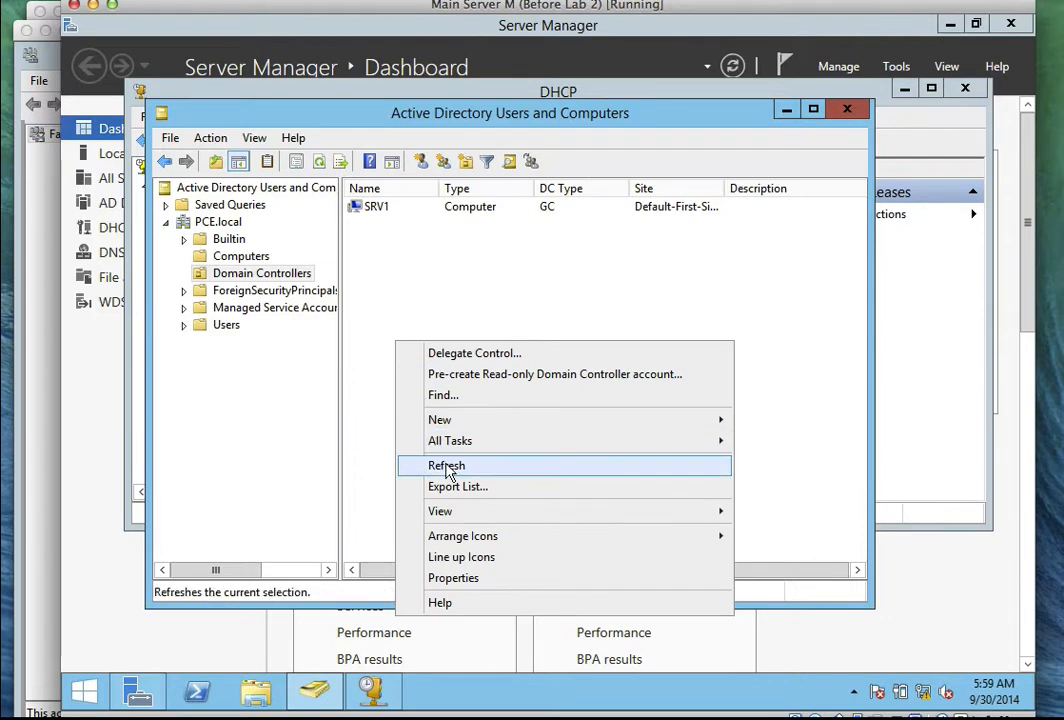
{"action": "left_click", "coordinate": [447, 467]}
{"action": "left_click", "coordinate": [238, 256]}
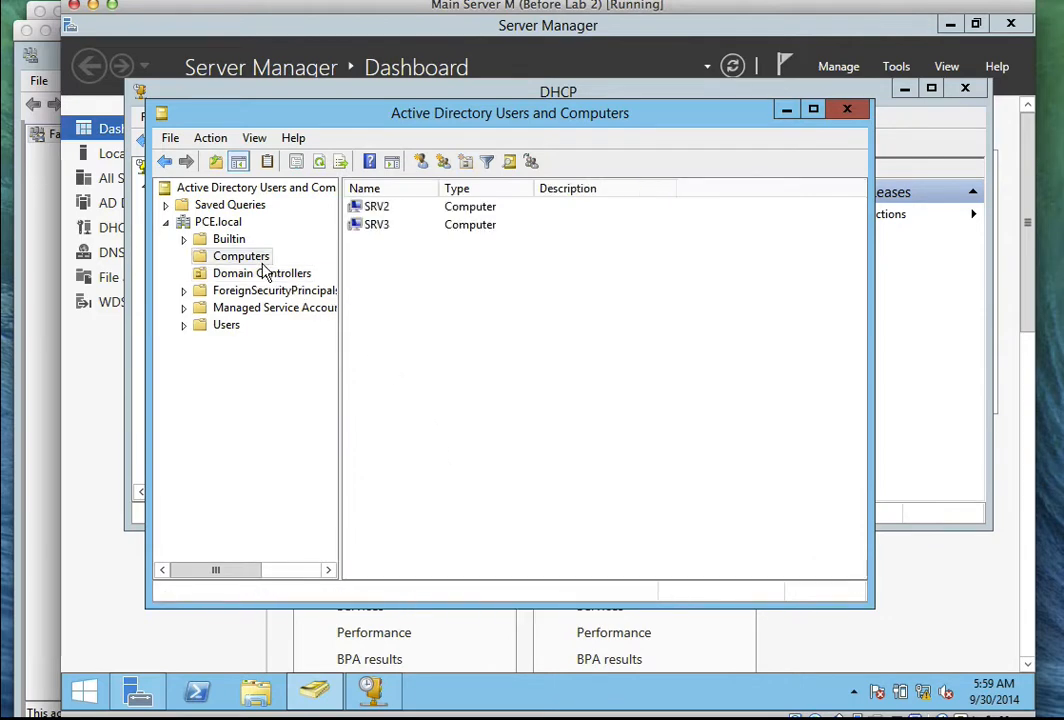
{"action": "right_click", "coordinate": [408, 296]}
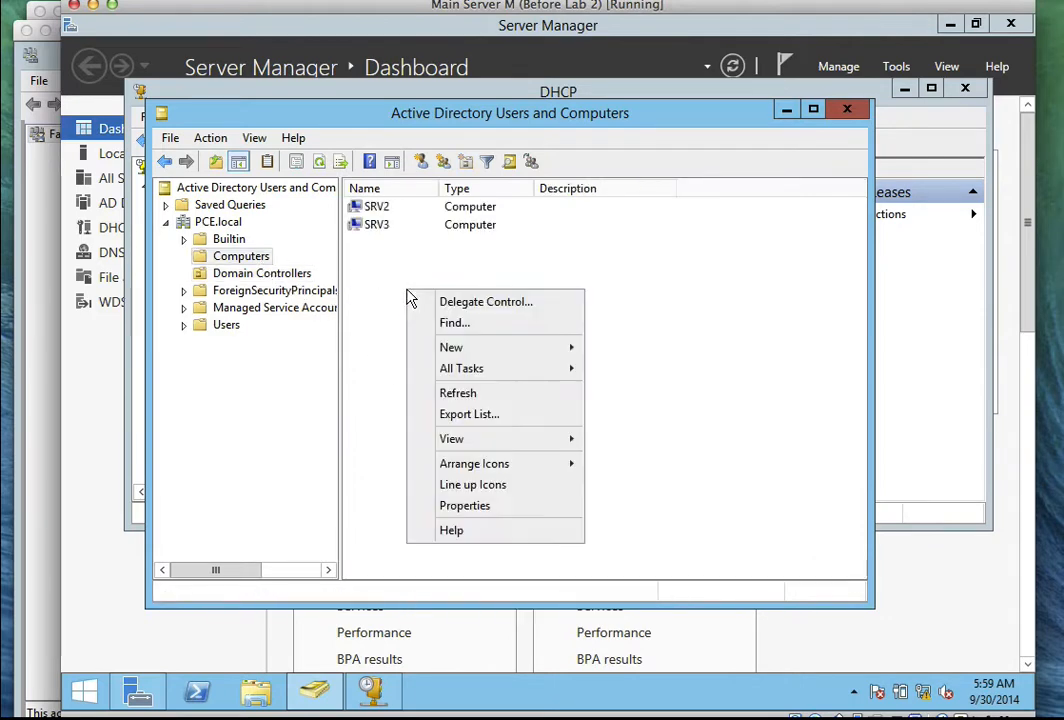
{"action": "left_click", "coordinate": [454, 396]}
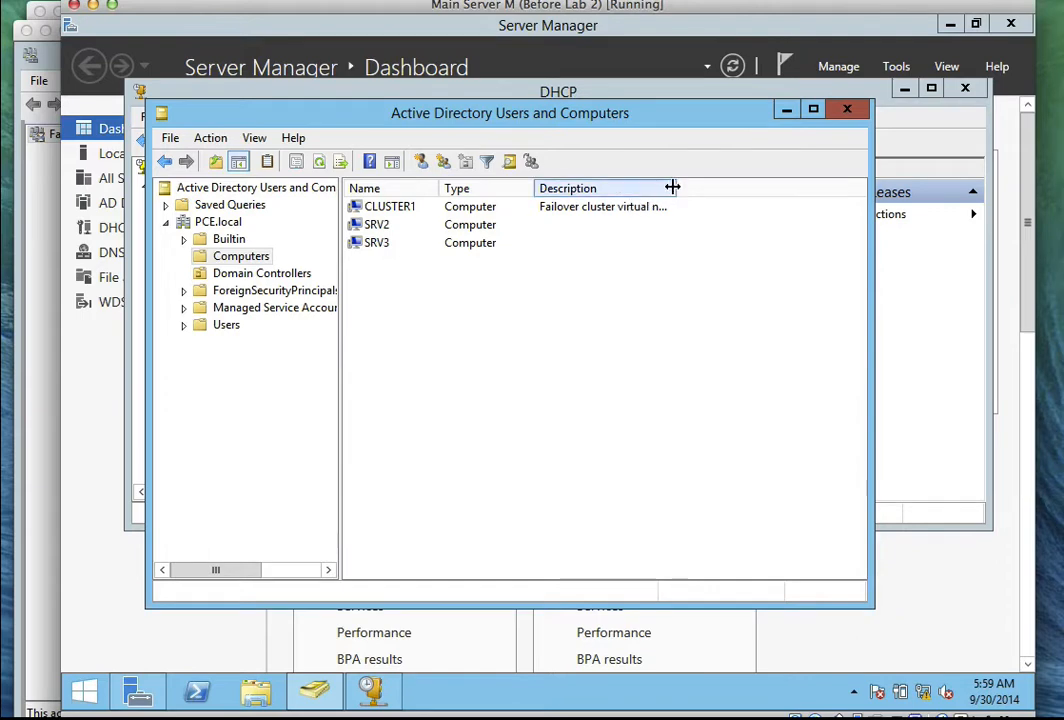
{"action": "left_click_drag", "start_coordinate": [673, 186], "coordinate": [804, 189]}
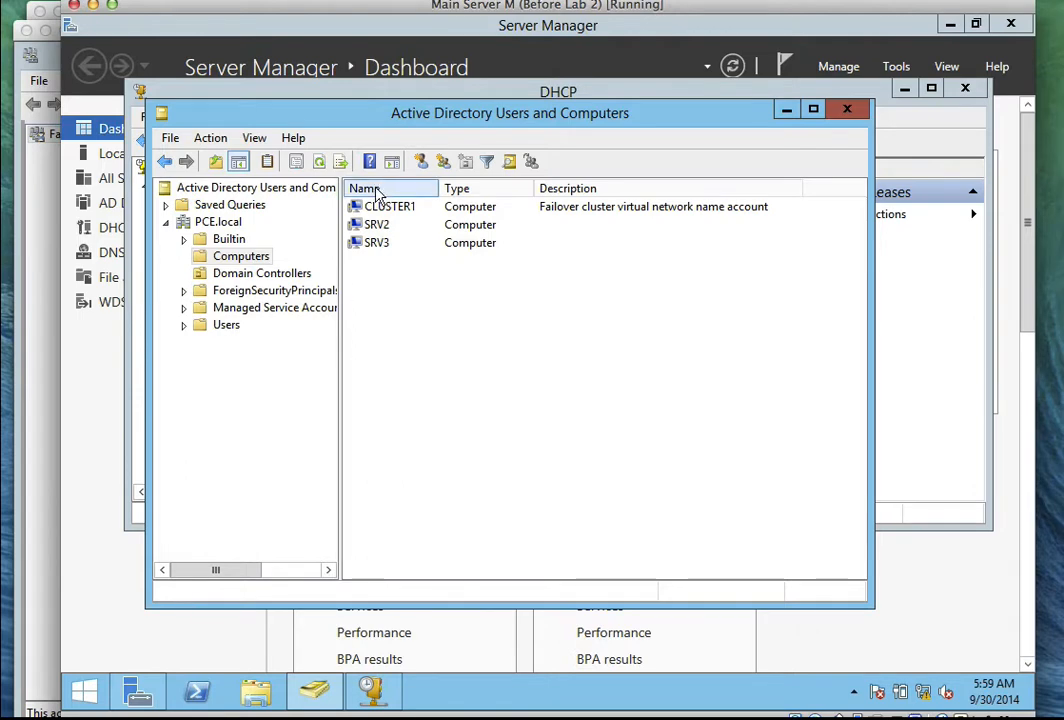
{"action": "left_click", "coordinate": [25, 190]}
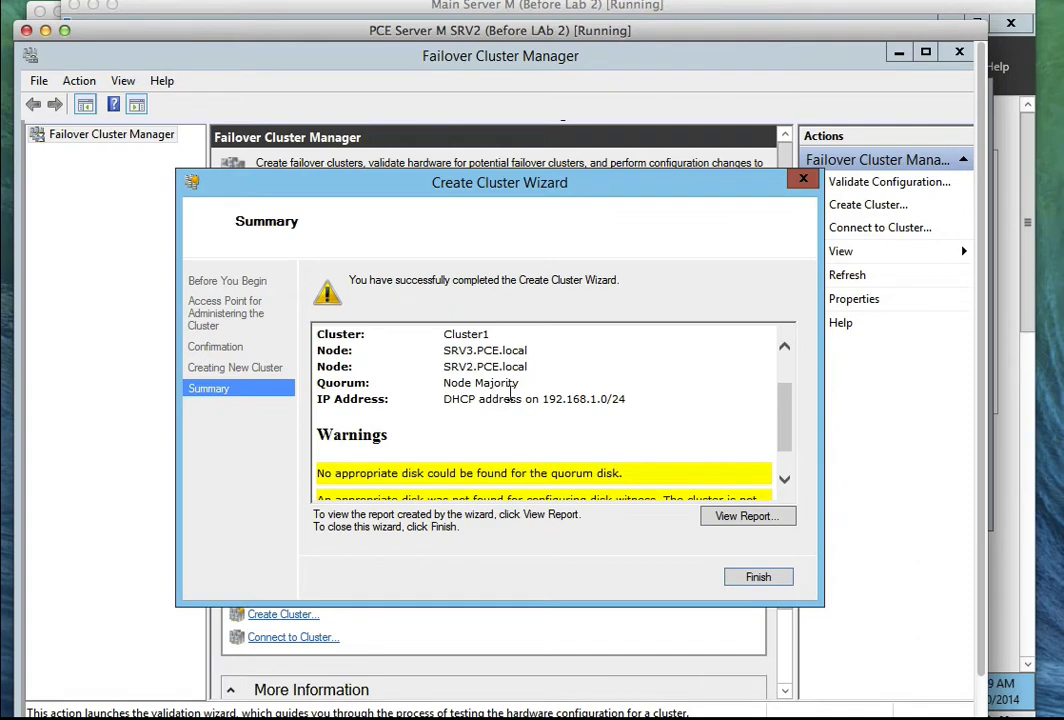
{"action": "left_click", "coordinate": [759, 578]}
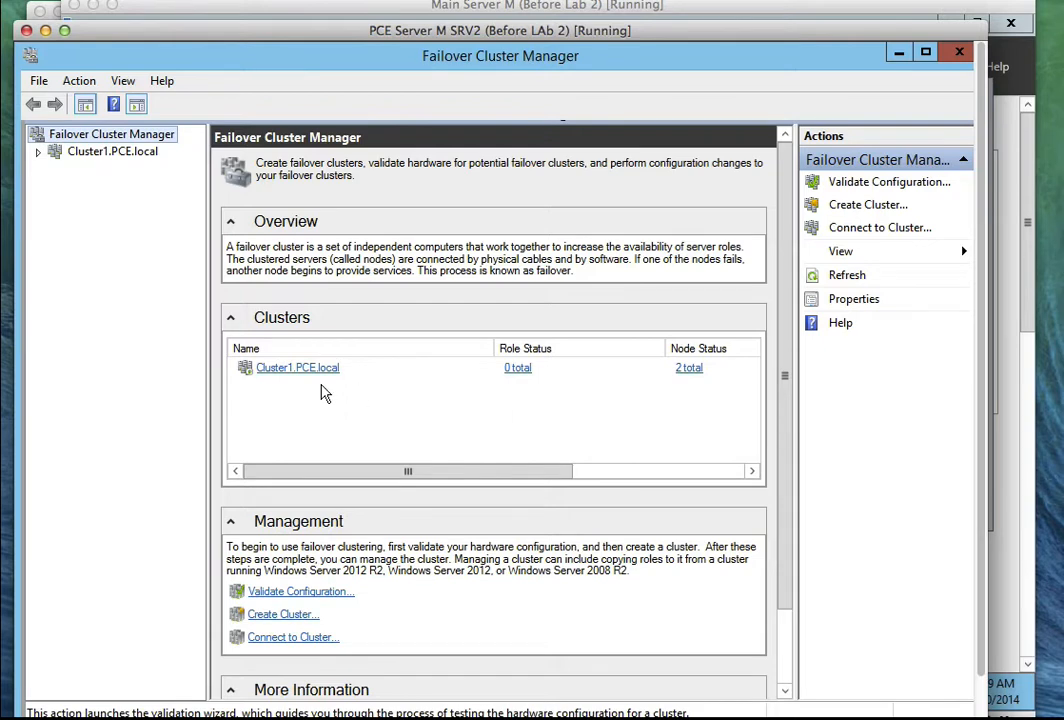
Open Cluster1.PCE.local and list its nodes, showing SRV2 and SRV3 both Up.
{"action": "left_click", "coordinate": [50, 152]}
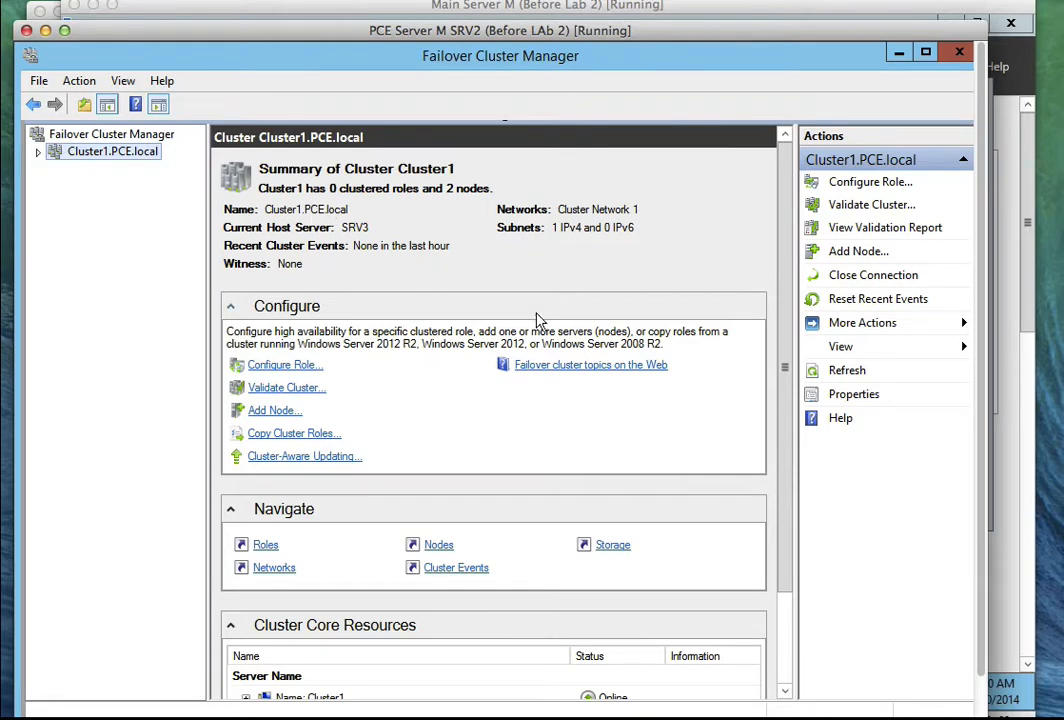
{"action": "left_click_drag", "start_coordinate": [787, 294], "coordinate": [791, 405]}
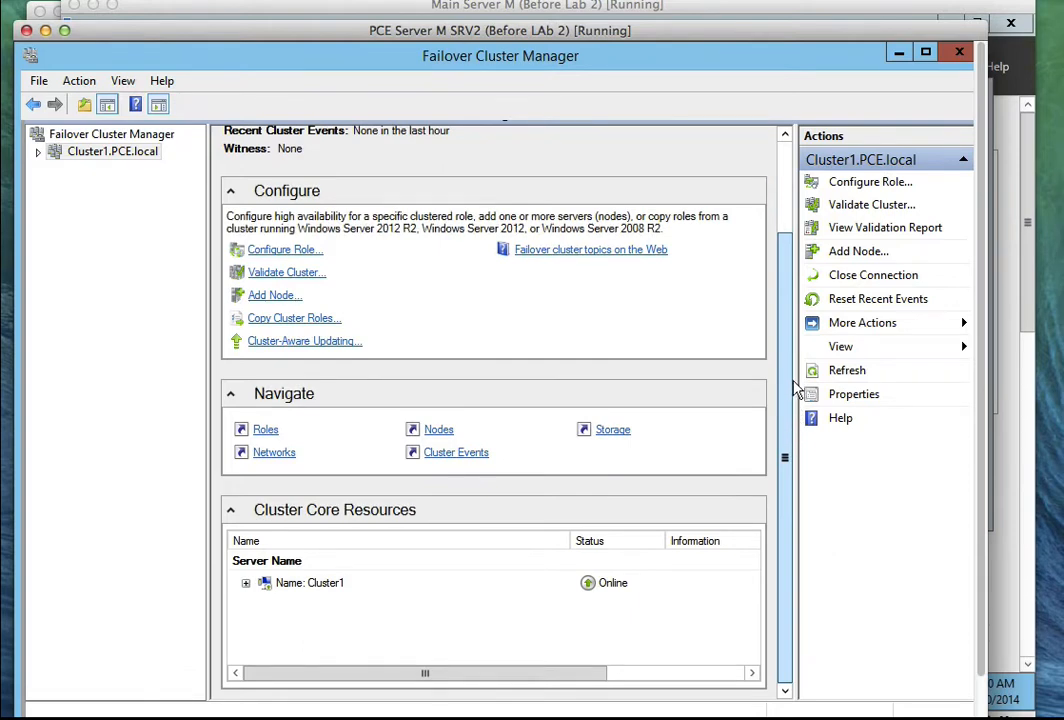
{"action": "left_click_drag", "start_coordinate": [796, 380], "coordinate": [777, 280]}
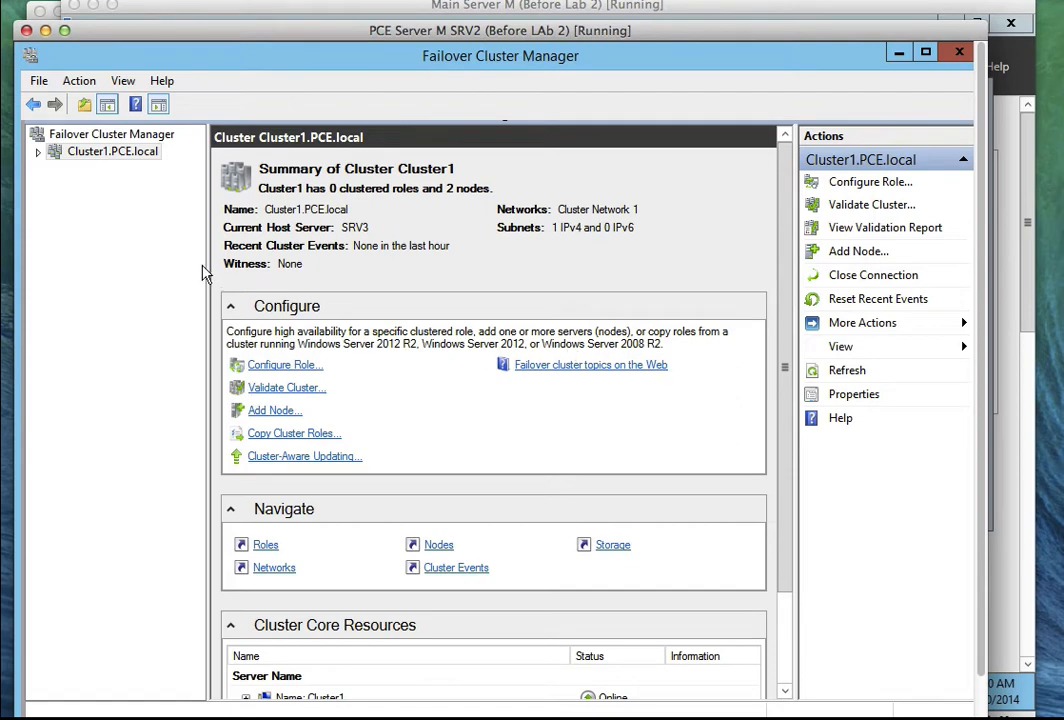
{"action": "left_click", "coordinate": [39, 153]}
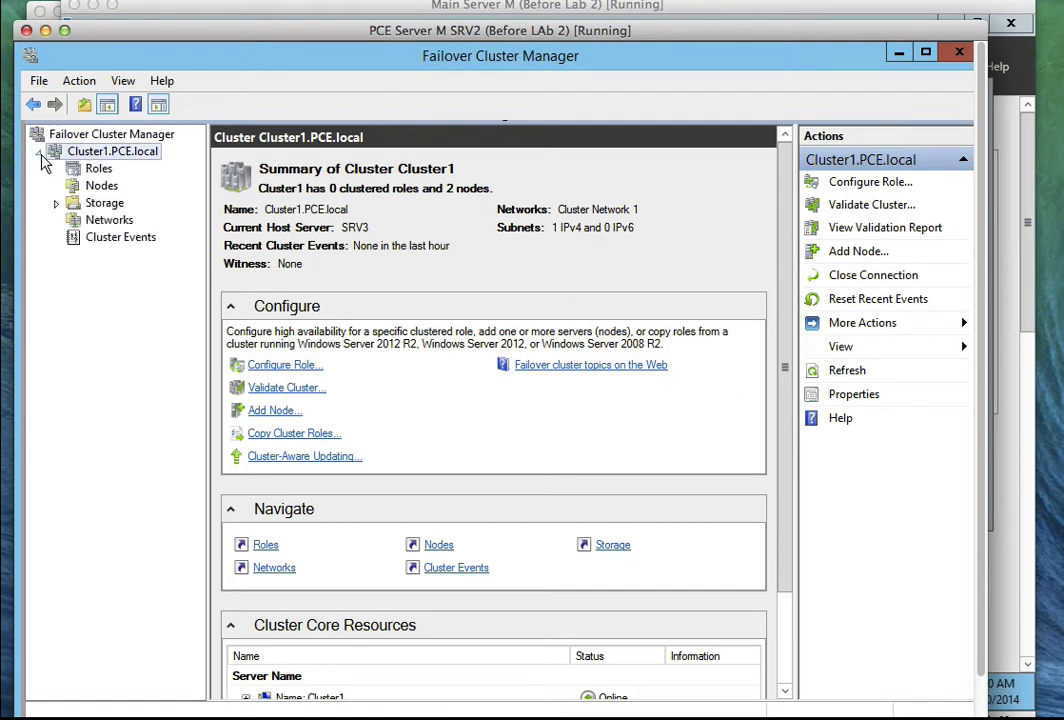
{"action": "left_click", "coordinate": [100, 186]}
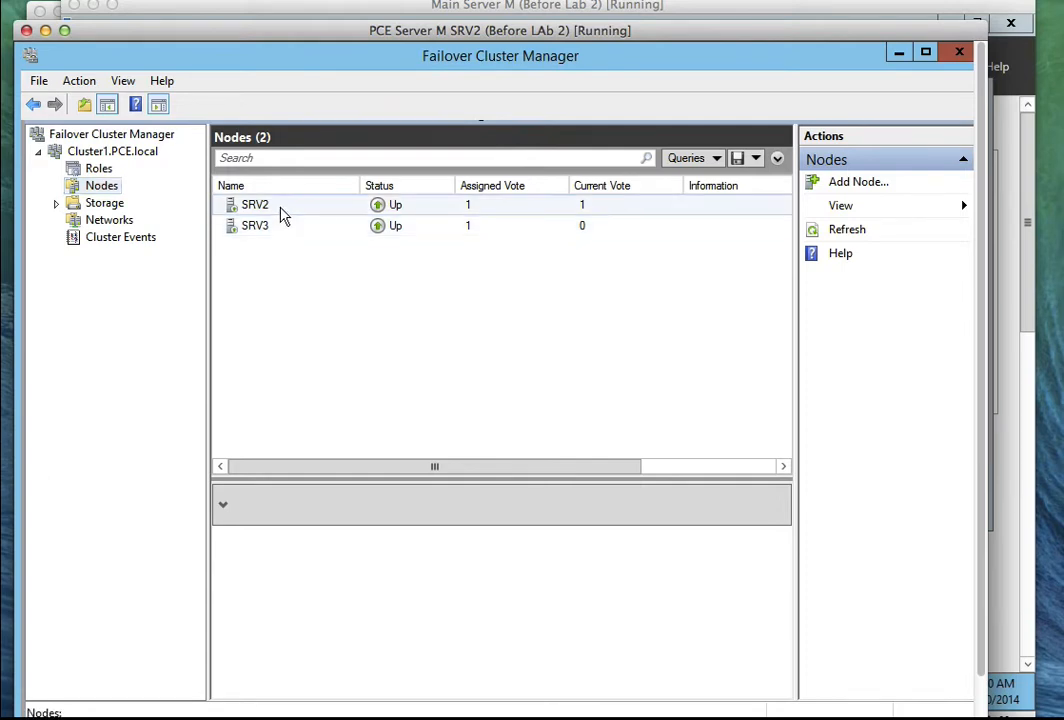
Inspect the SRV2 and SRV3 node details.
{"action": "left_click", "coordinate": [281, 213]}
{"action": "right_click", "coordinate": [280, 214]}
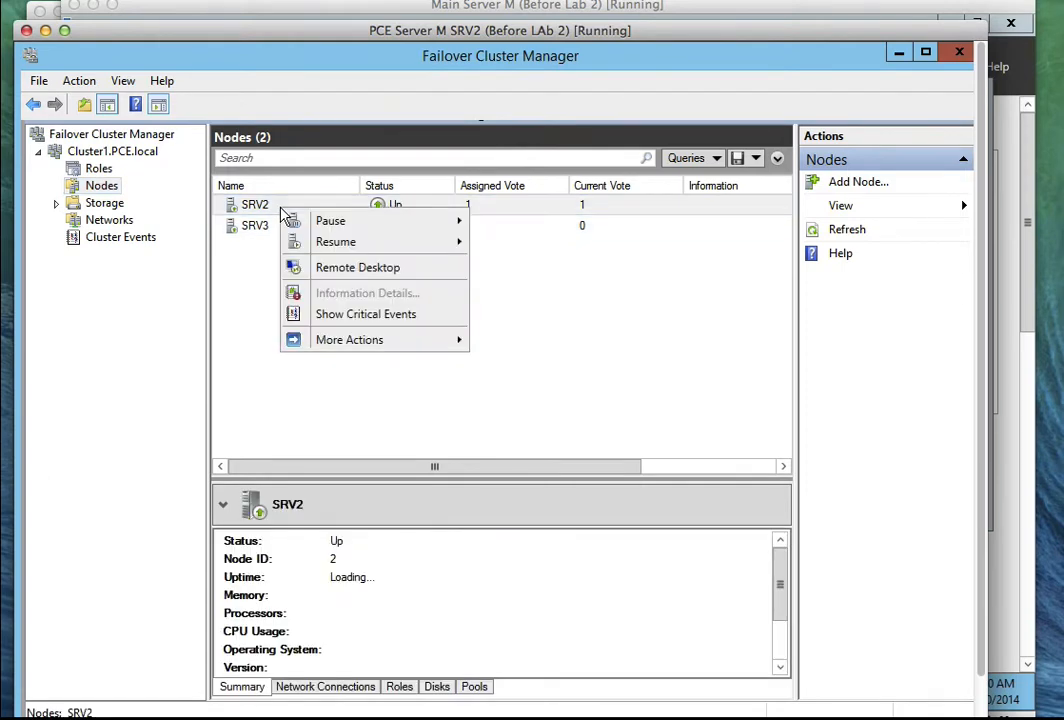
{"action": "left_click", "coordinate": [278, 208]}
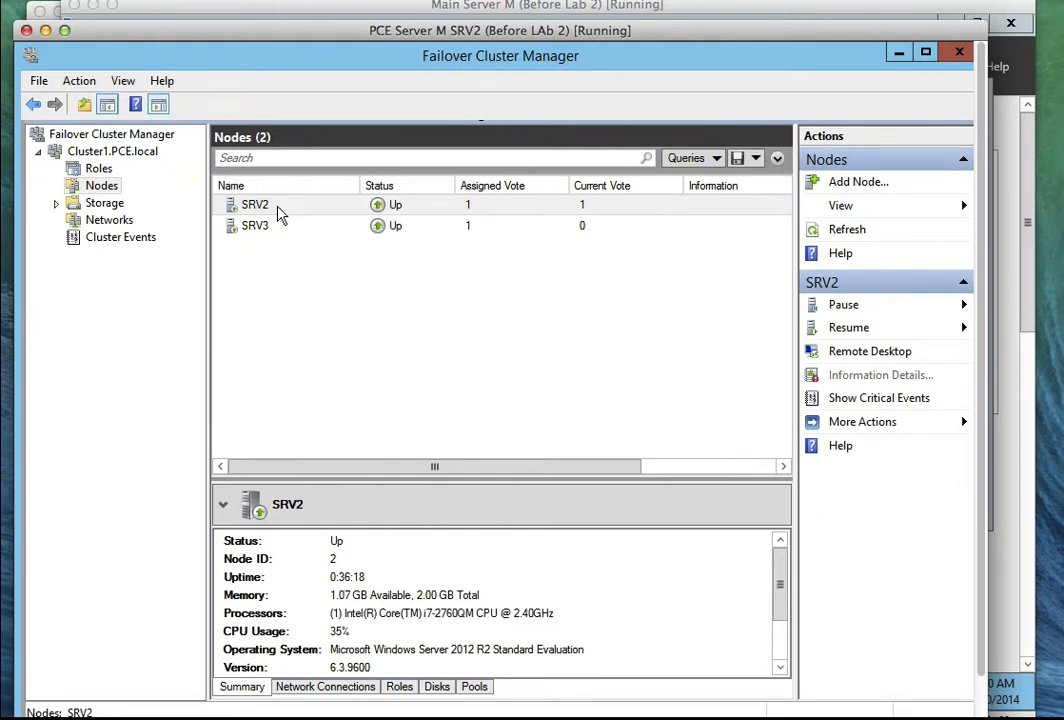
{"action": "left_click", "coordinate": [279, 232]}
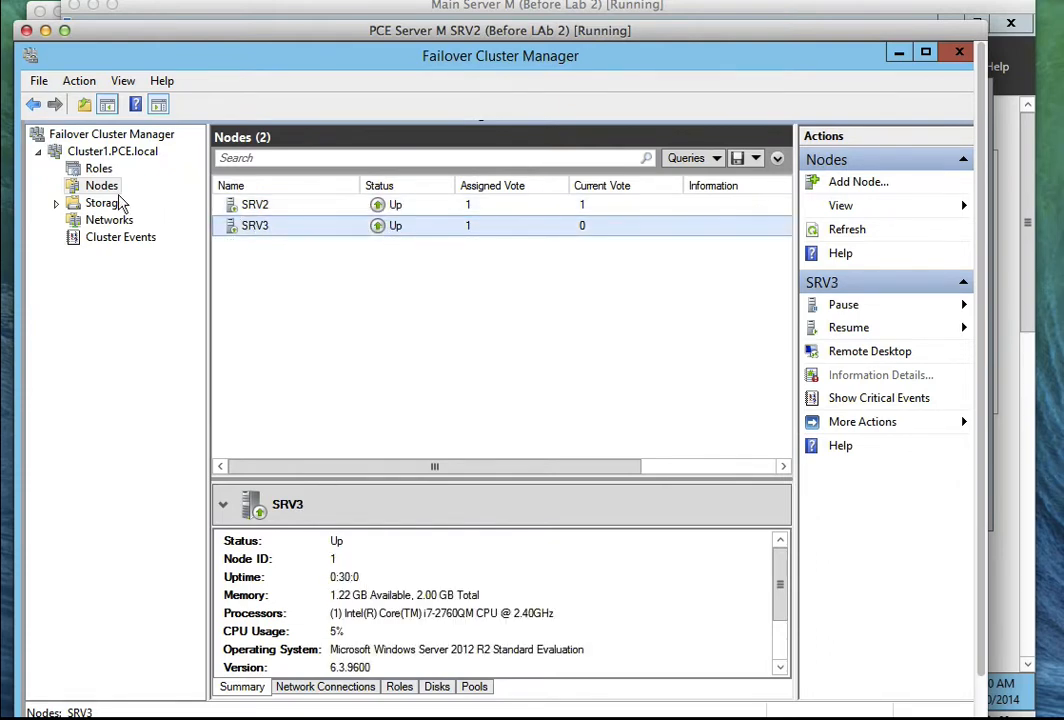
Check the cluster's Disks and Pools (both empty), then list Networks showing Cluster Network 1 Up.
{"action": "left_click", "coordinate": [56, 203]}
{"action": "left_click", "coordinate": [113, 221]}
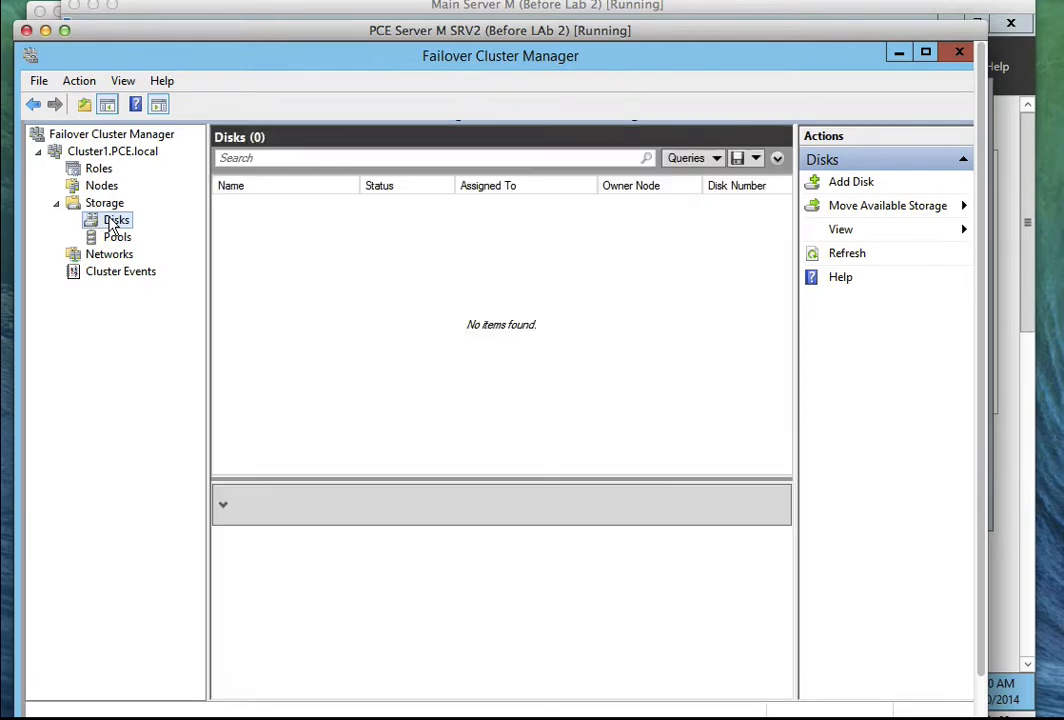
{"action": "left_click", "coordinate": [115, 238]}
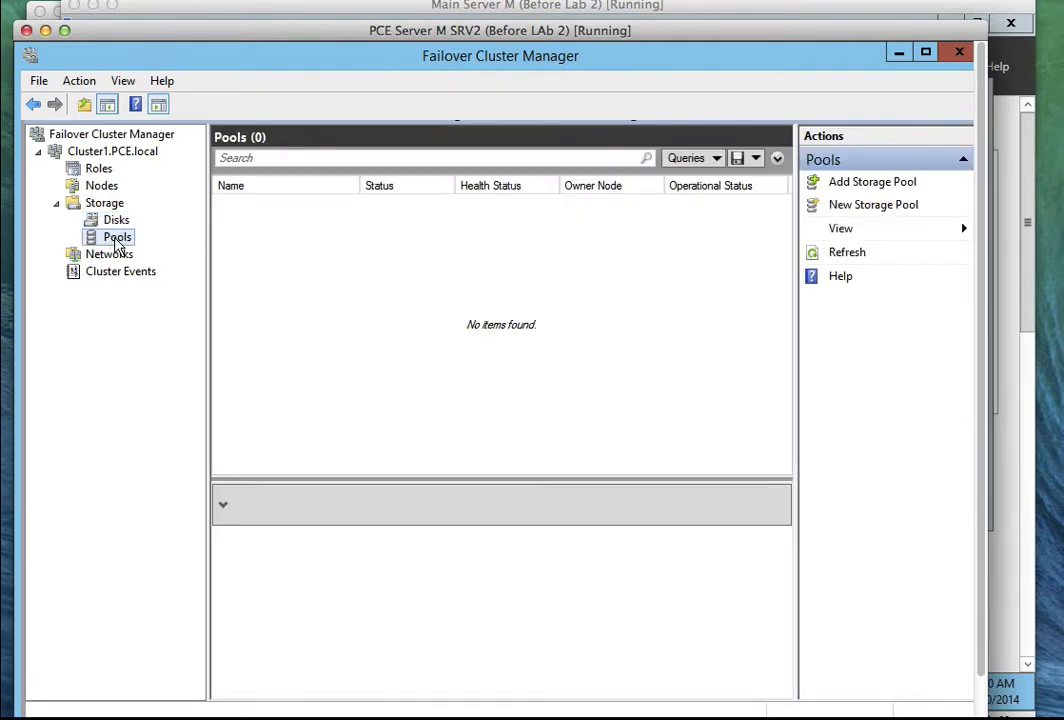
{"action": "left_click", "coordinate": [80, 262]}
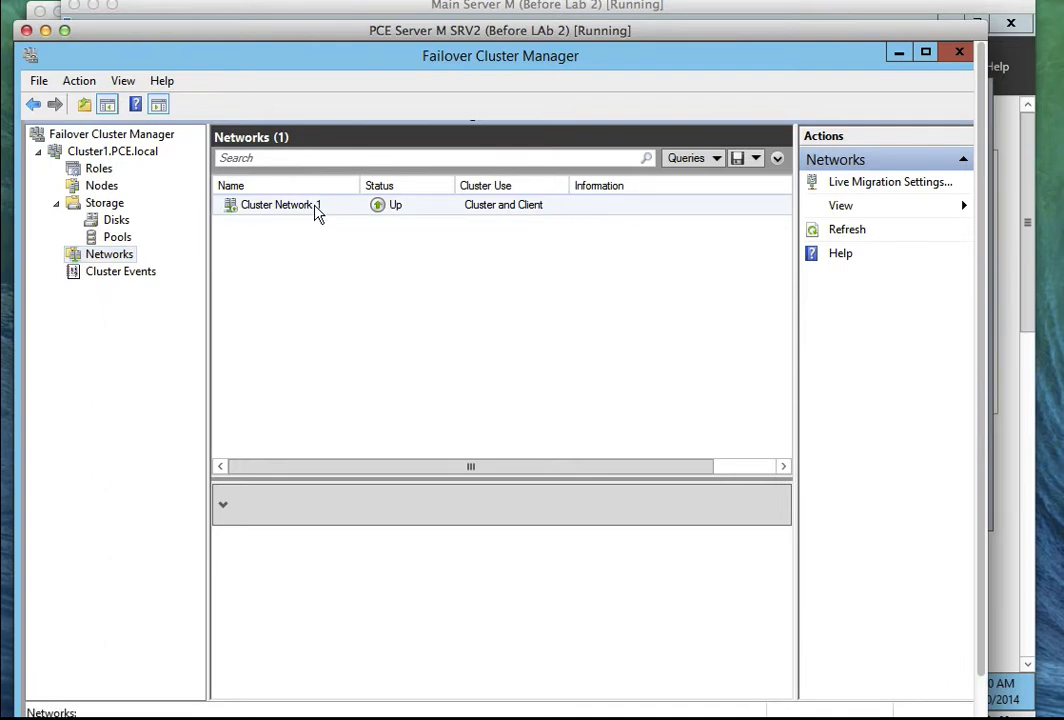
Review Cluster Network 1's SRV2 and SRV3 Ethernet connections on 192.168.1.0/24, then return to Cluster1.
{"action": "left_click", "coordinate": [310, 210]}
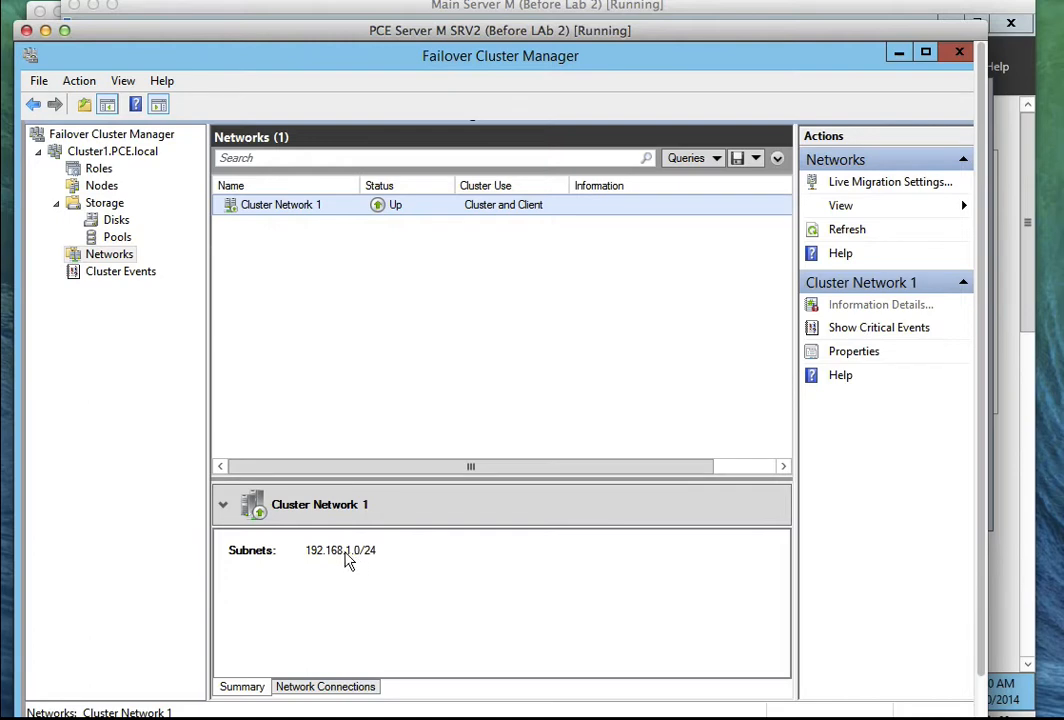
{"action": "left_click", "coordinate": [333, 687]}
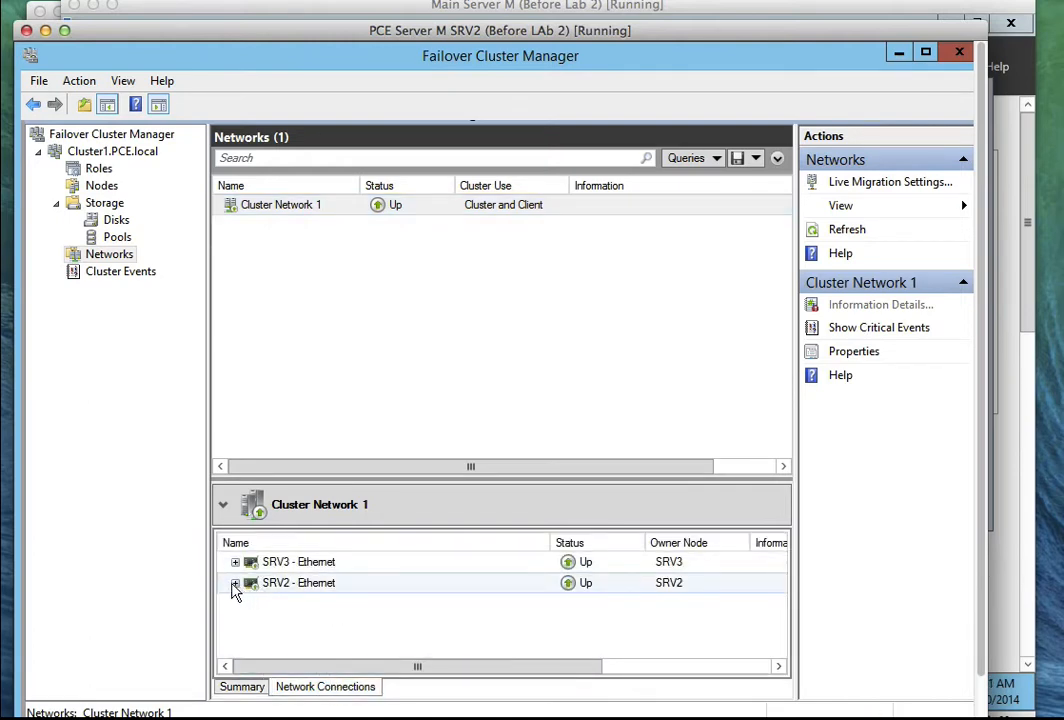
{"action": "left_click", "coordinate": [235, 583]}
{"action": "left_click", "coordinate": [235, 562]}
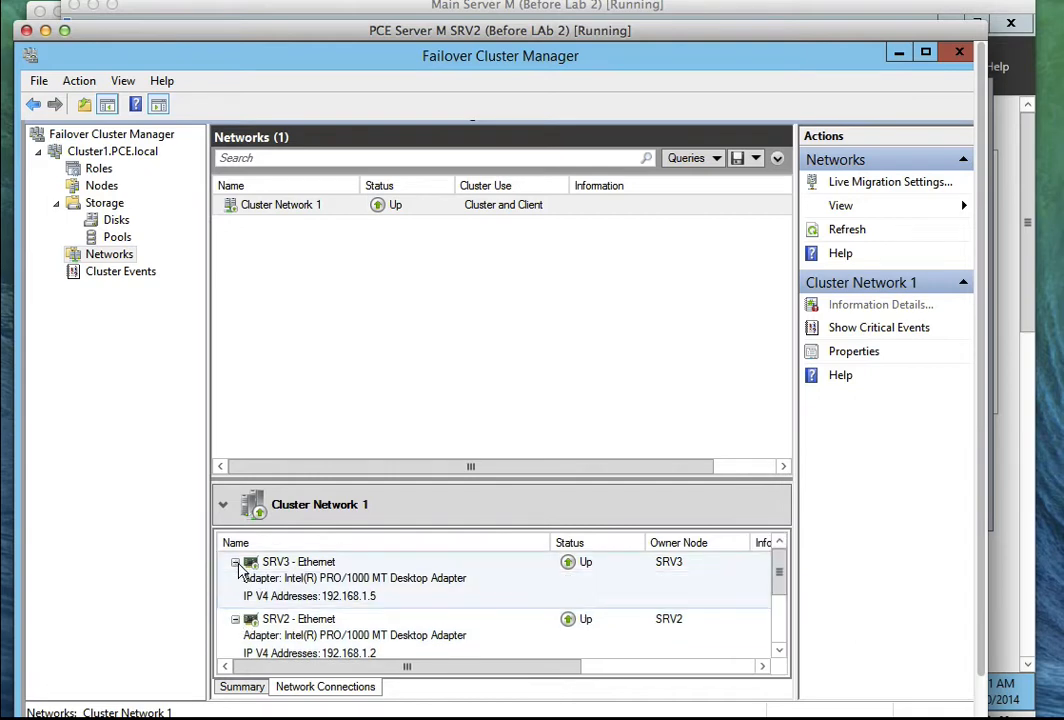
{"action": "left_click", "coordinate": [235, 562]}
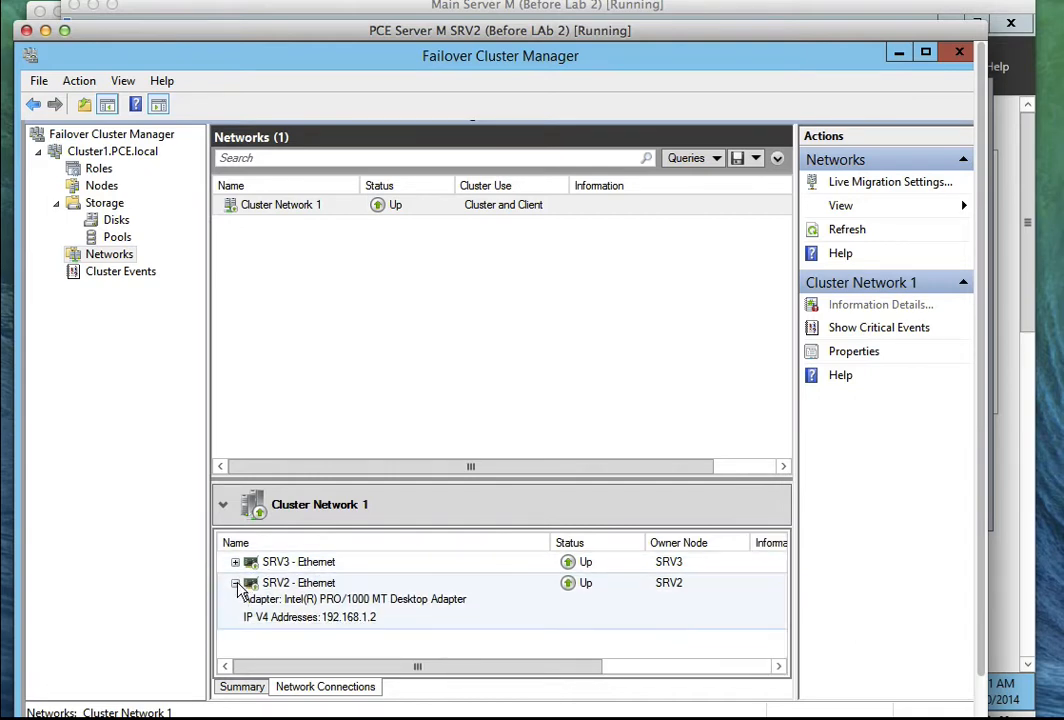
{"action": "left_click", "coordinate": [235, 583]}
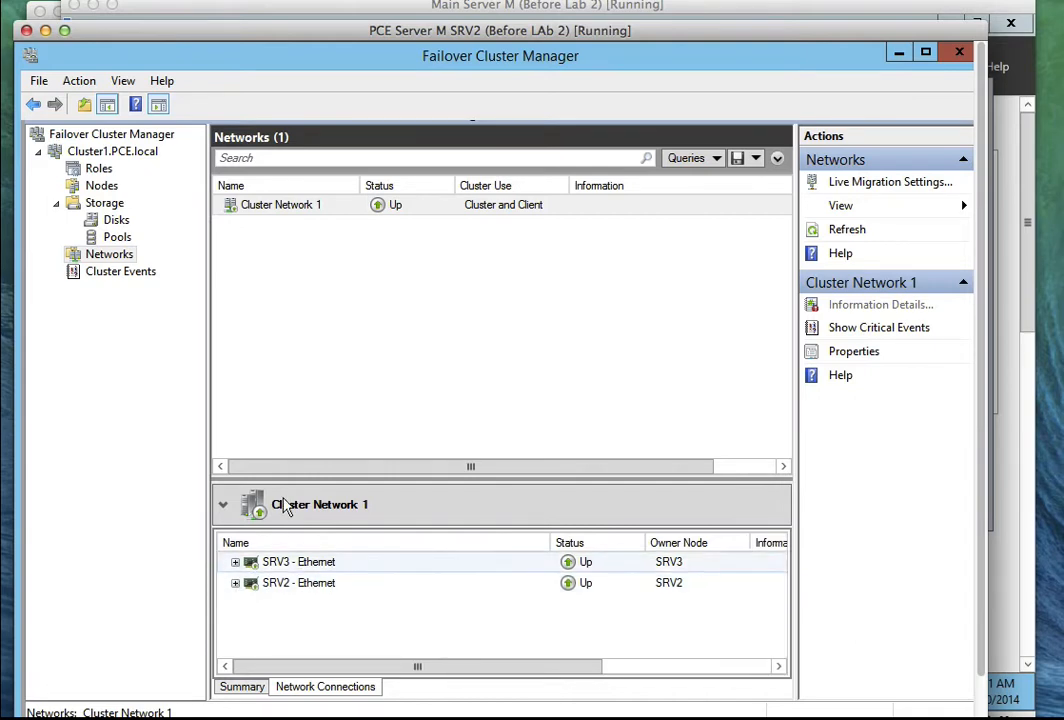
{"action": "left_click", "coordinate": [78, 150]}
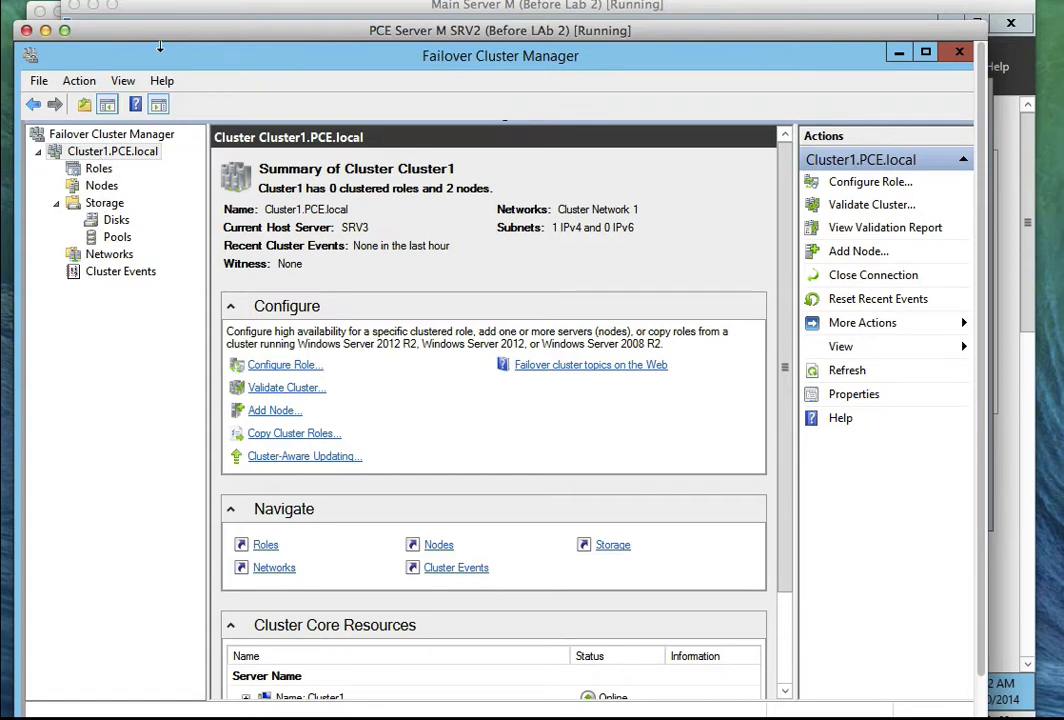
Expand Cluster1's core Name resource to reveal its IP Address 192.168.1.4.
{"action": "left_click", "coordinate": [590, 2]}
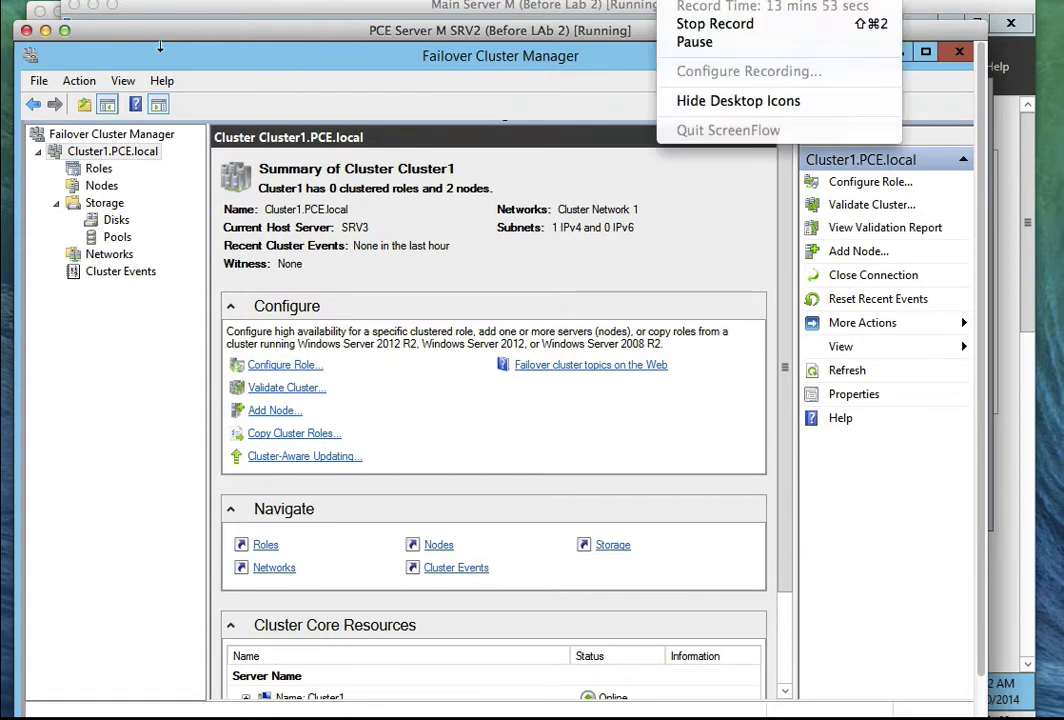
{"action": "left_click", "coordinate": [588, 40]}
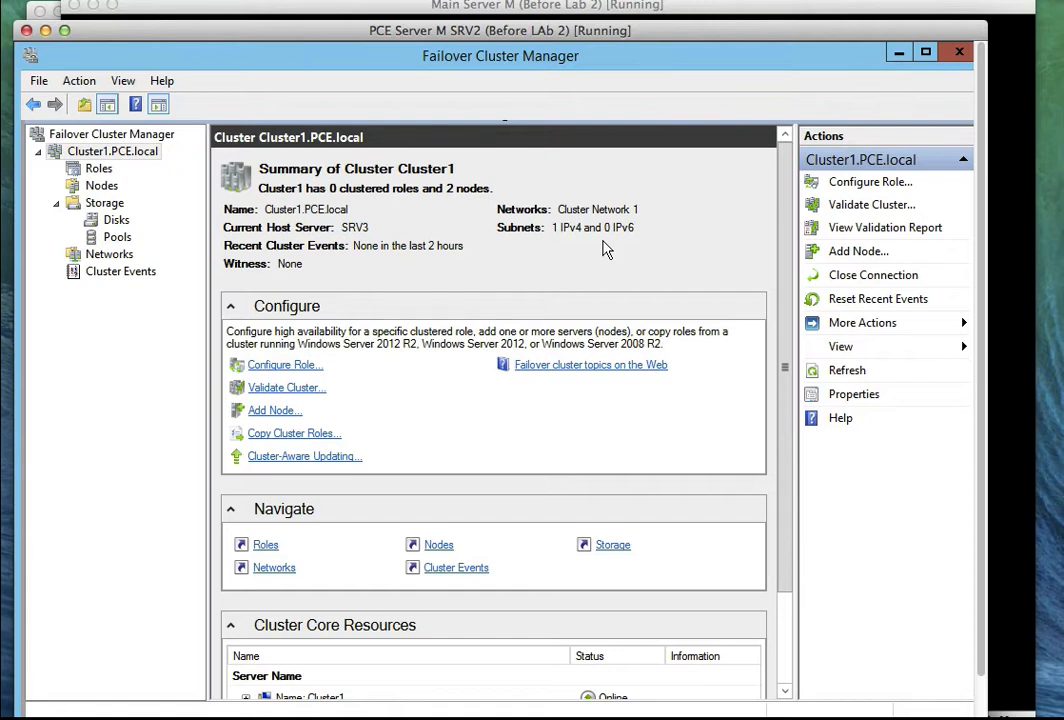
{"action": "left_click_drag", "start_coordinate": [786, 223], "coordinate": [806, 384]}
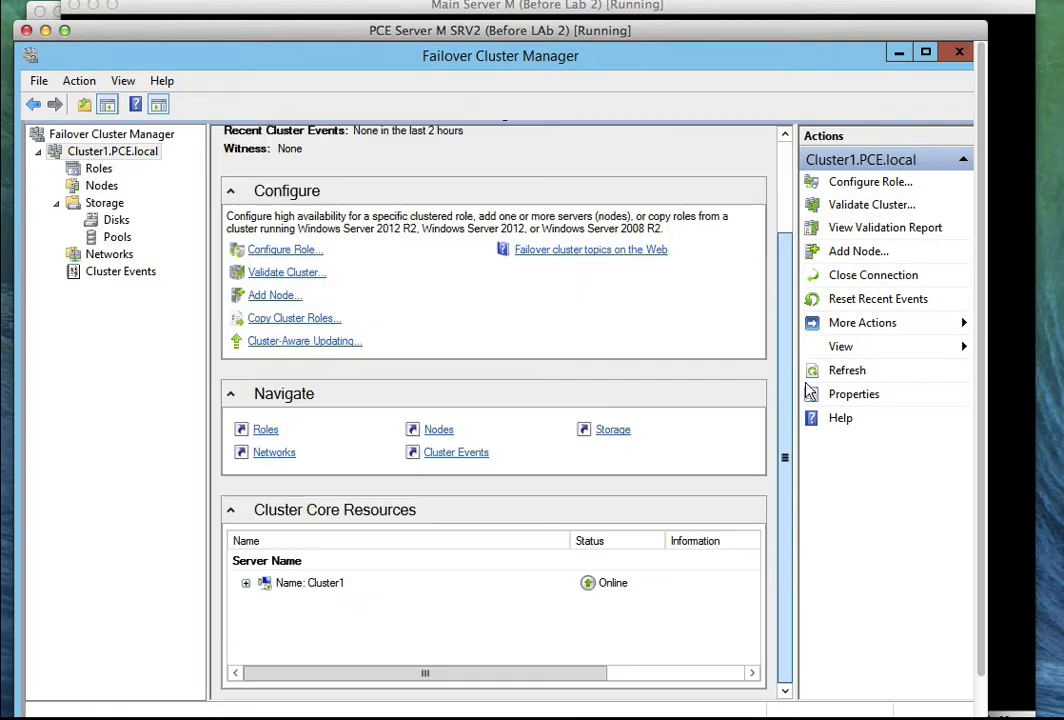
{"action": "left_click", "coordinate": [246, 584]}
{"action": "left_click", "coordinate": [363, 614]}
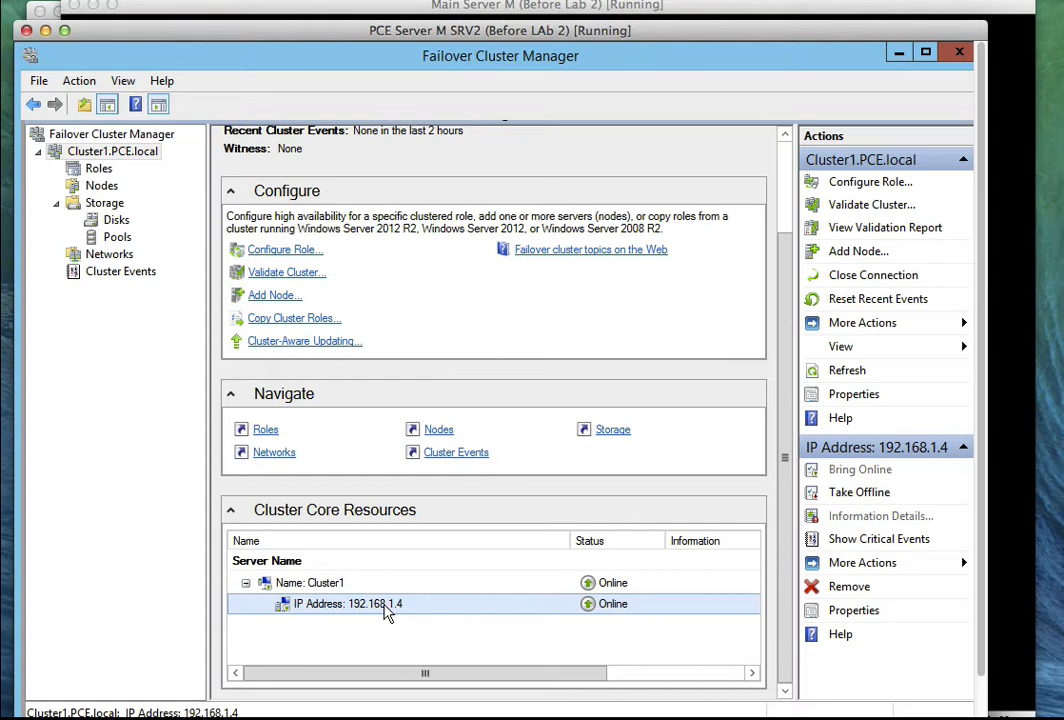
{"action": "right_click", "coordinate": [388, 612]}
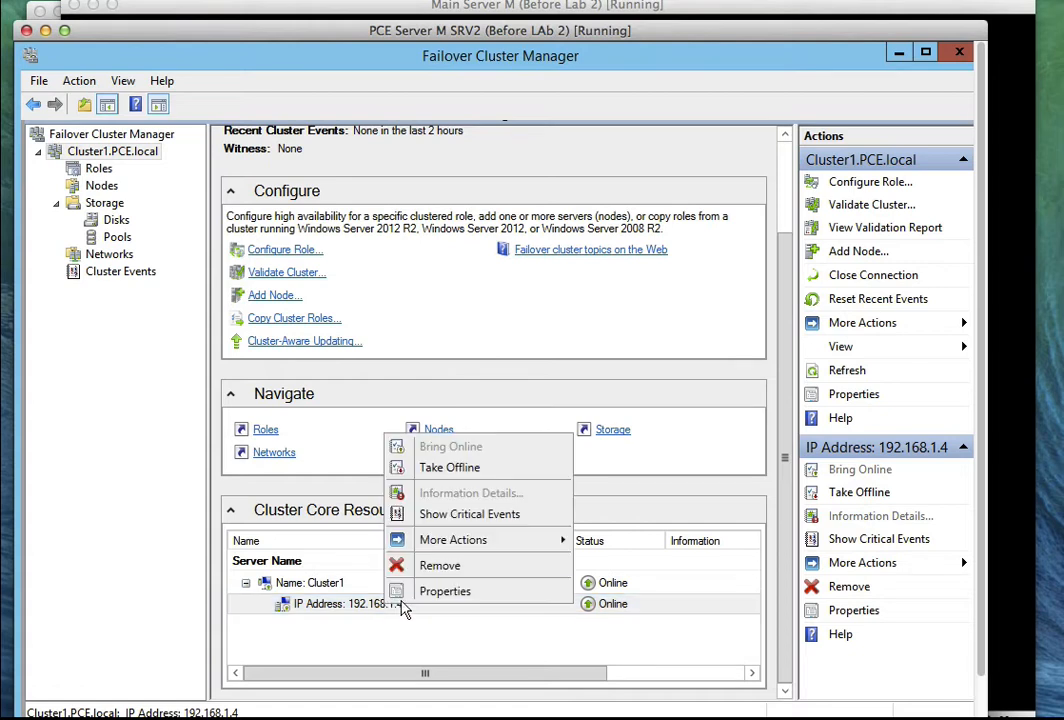
{"action": "left_click", "coordinate": [404, 599]}
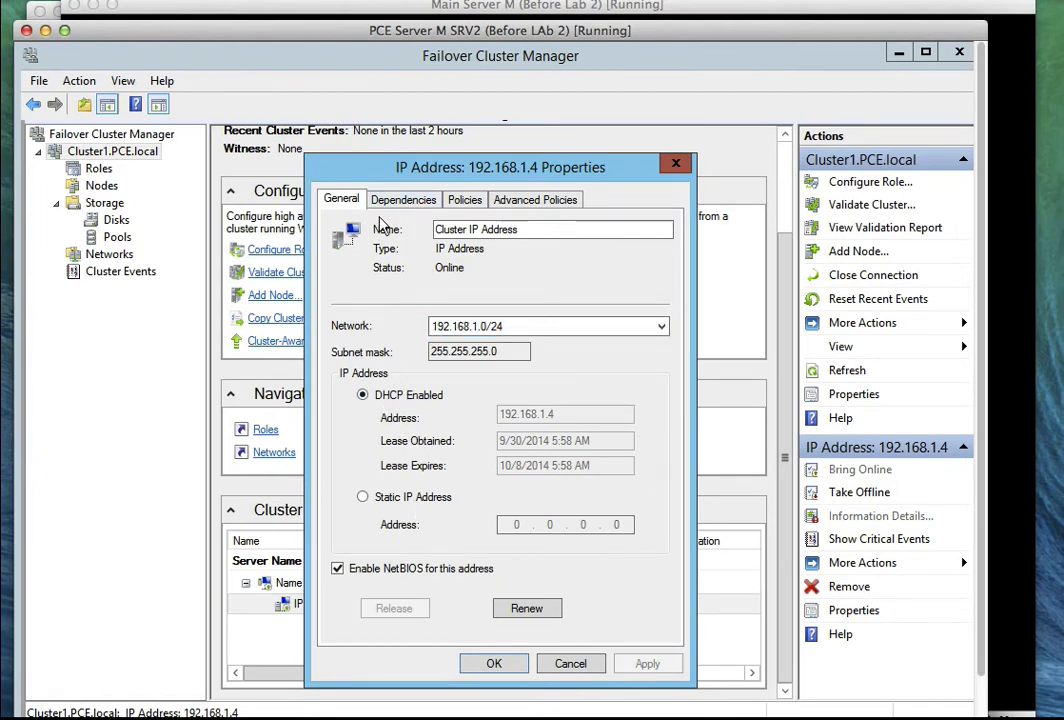
{"action": "left_click", "coordinate": [460, 328]}
{"action": "left_click", "coordinate": [460, 328]}
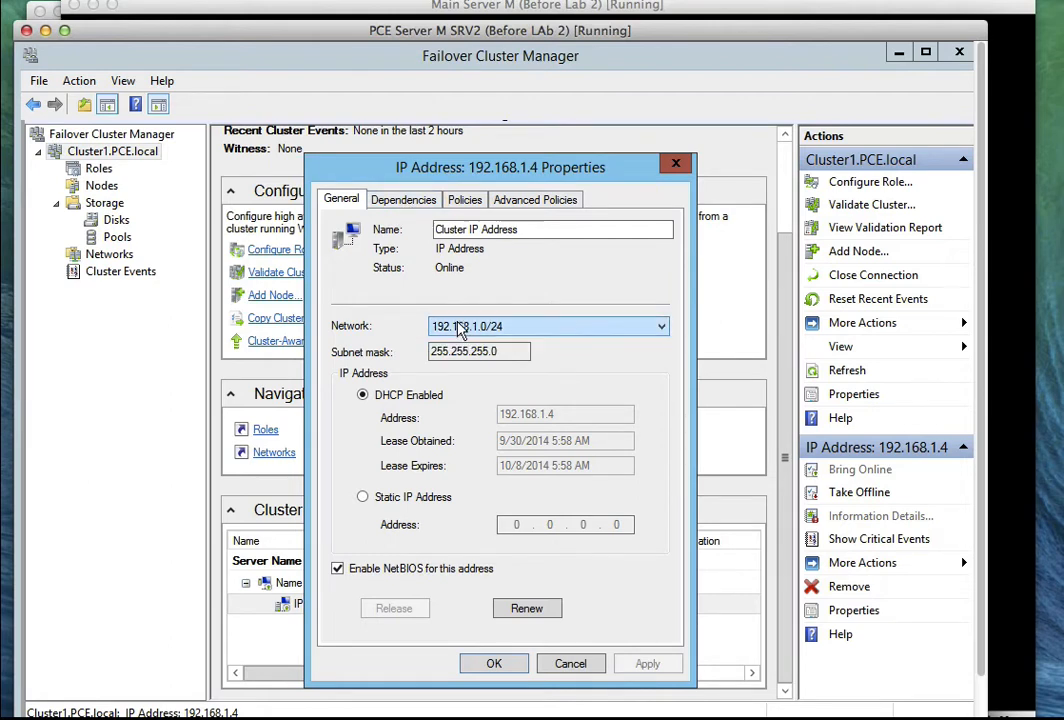
{"action": "left_click", "coordinate": [404, 201]}
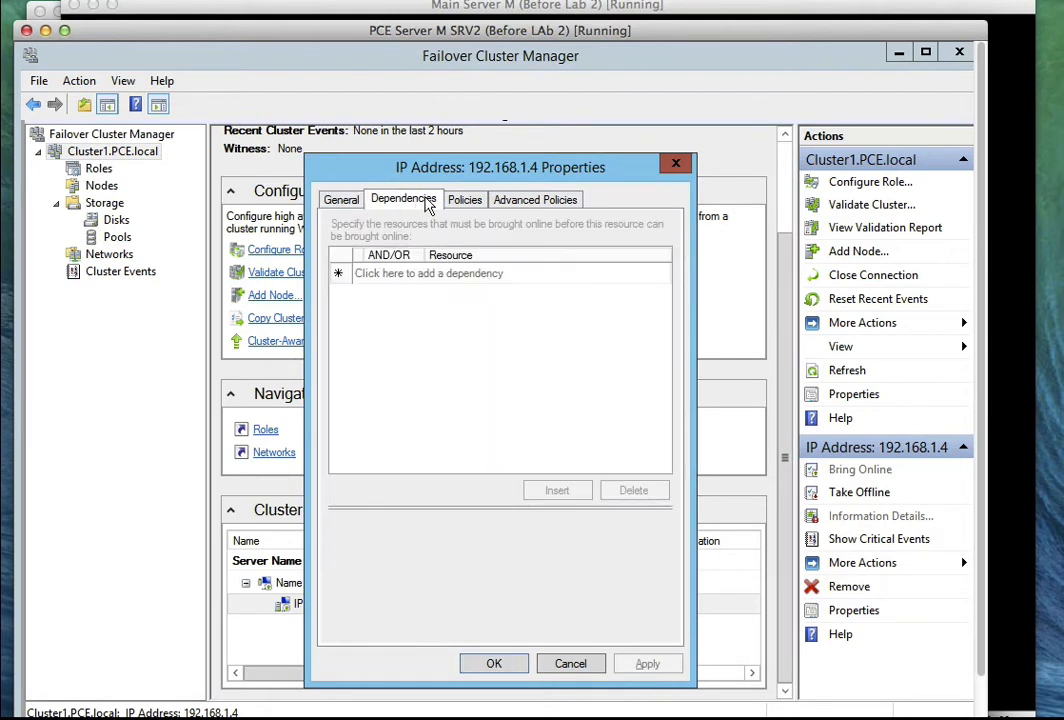
{"action": "left_click", "coordinate": [464, 200]}
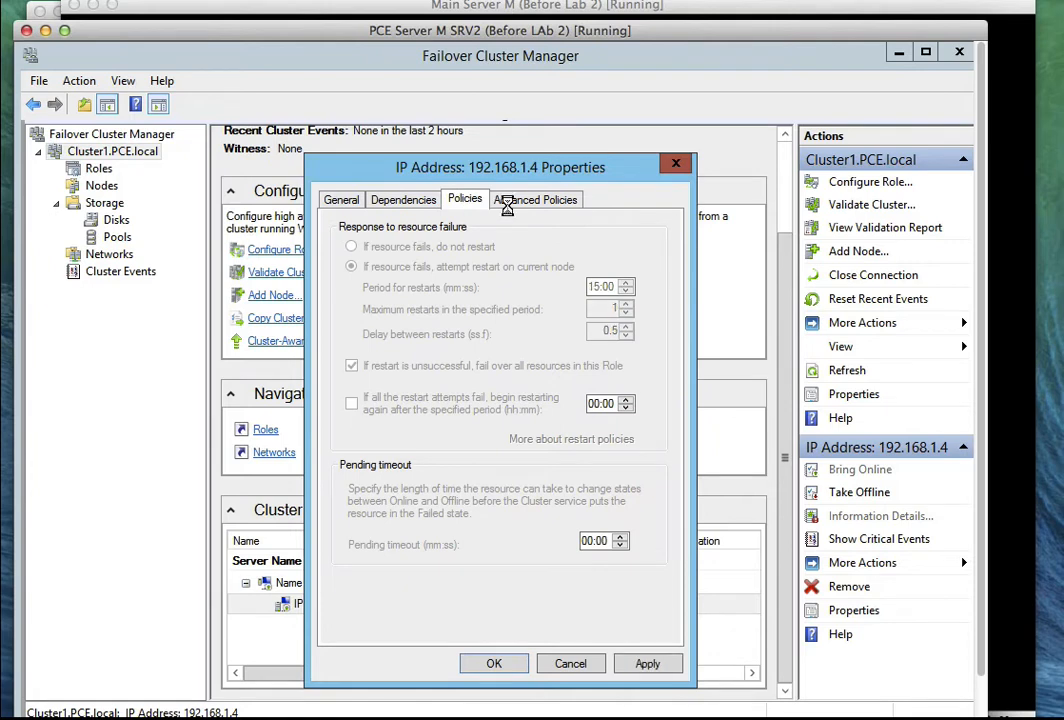
{"action": "left_click", "coordinate": [540, 199]}
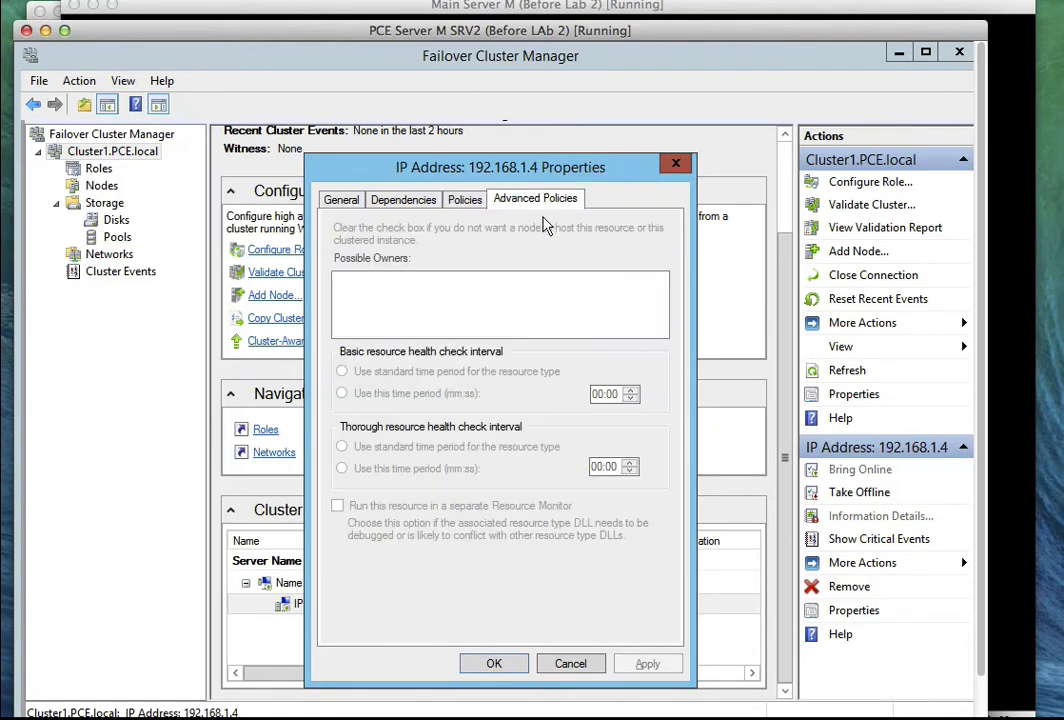
{"action": "left_click", "coordinate": [570, 663]}
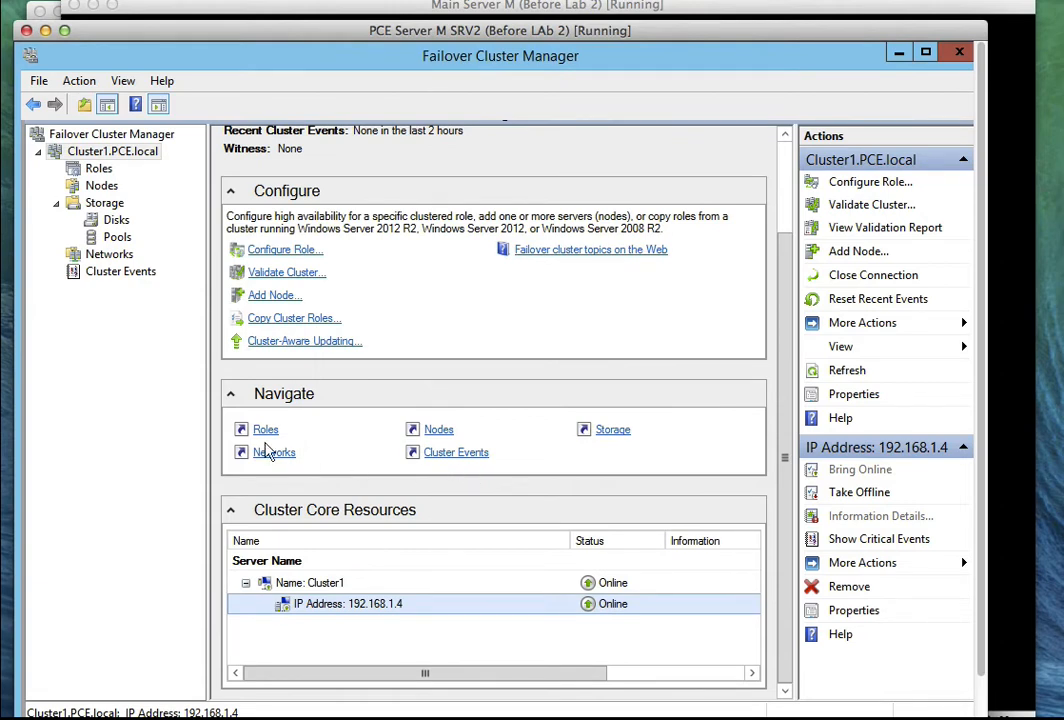
Check the cluster's empty Disks list, then unlock the Main Server VM with the administrator password.
{"action": "left_click", "coordinate": [116, 220]}
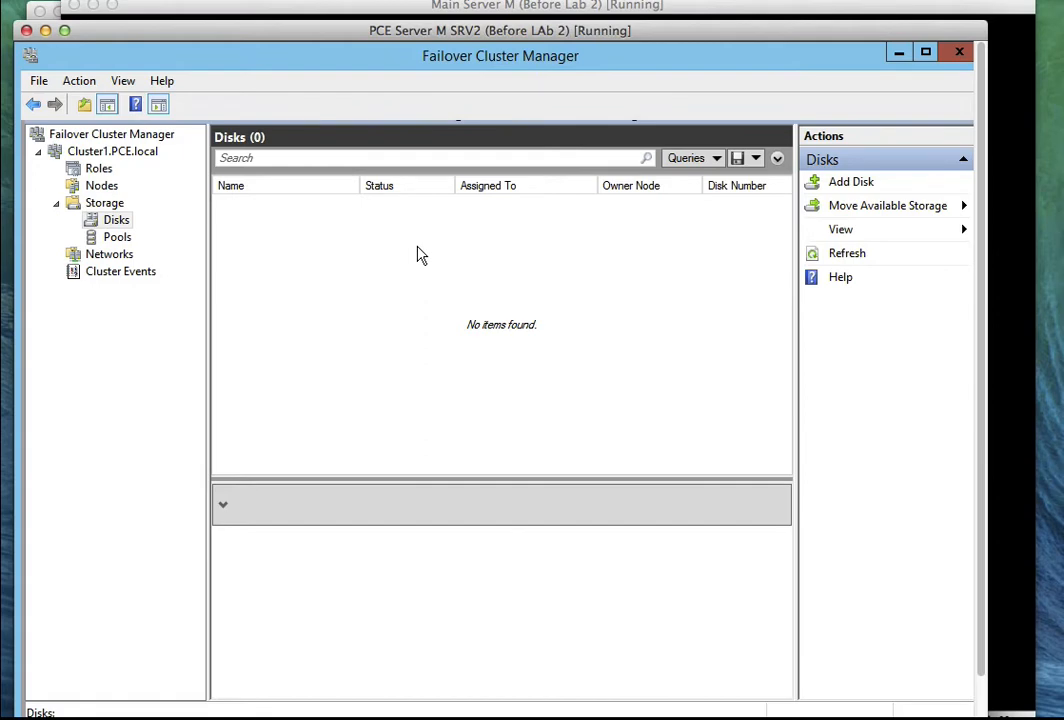
{"action": "left_click", "coordinate": [340, 8]}
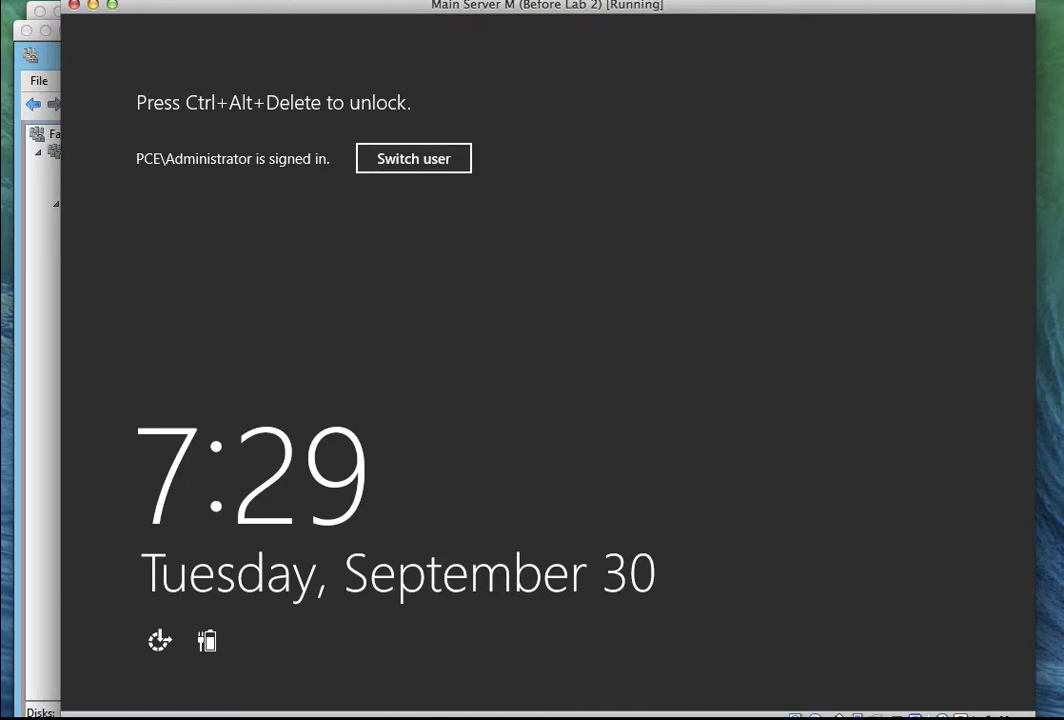
{"action": "left_click", "coordinate": [195, 1]}
{"action": "left_click", "coordinate": [240, 119]}
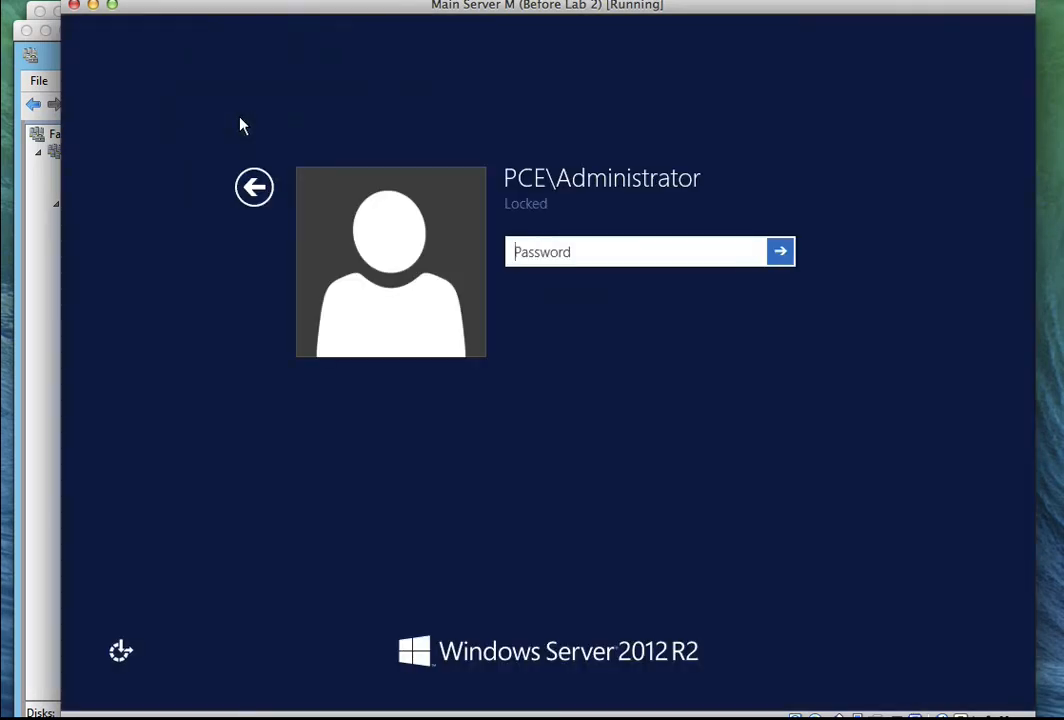
{"action": "type", "text": "********"}
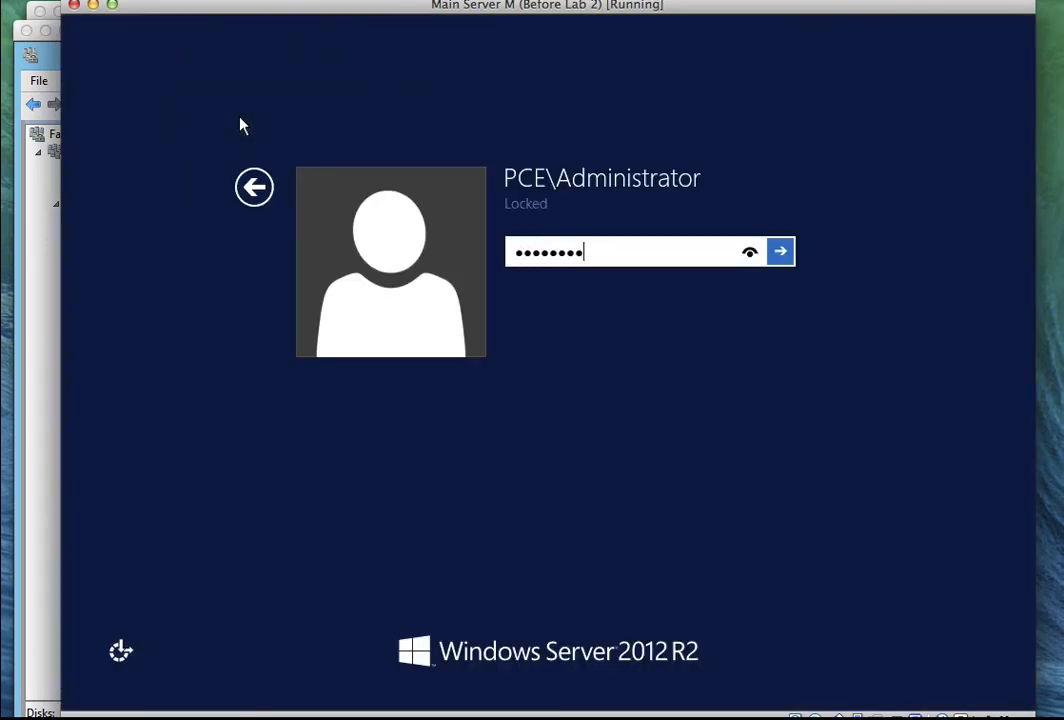
{"action": "key", "text": "Return"}
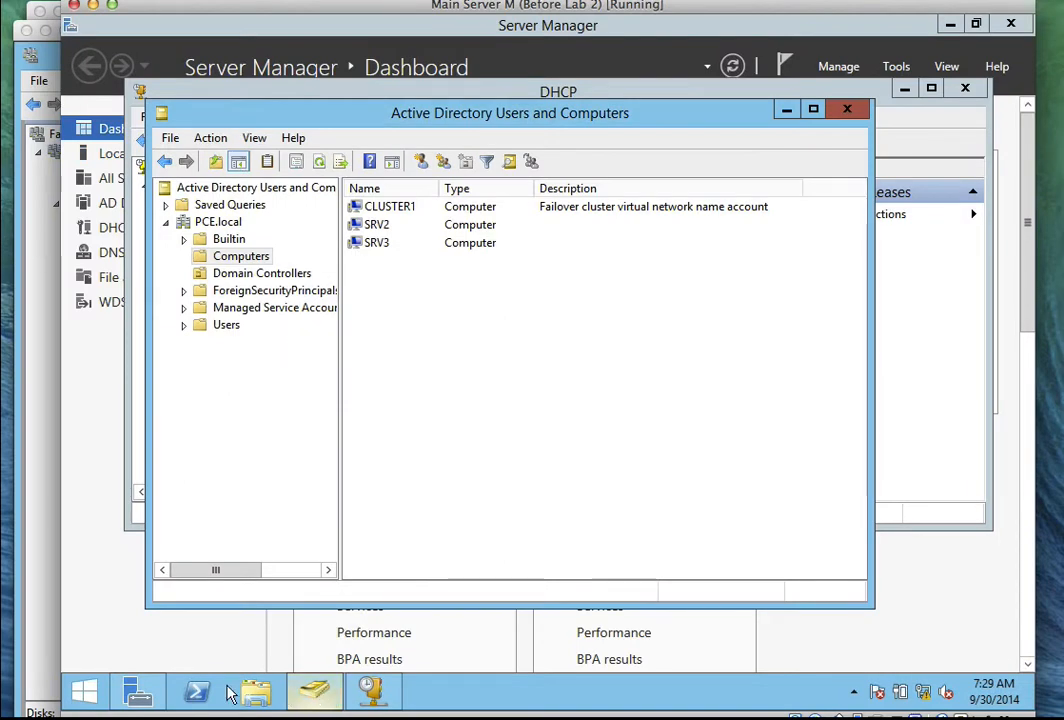
Bring up Server Manager and go to the iSCSI page of File and Storage Services.
{"action": "left_click", "coordinate": [135, 695]}
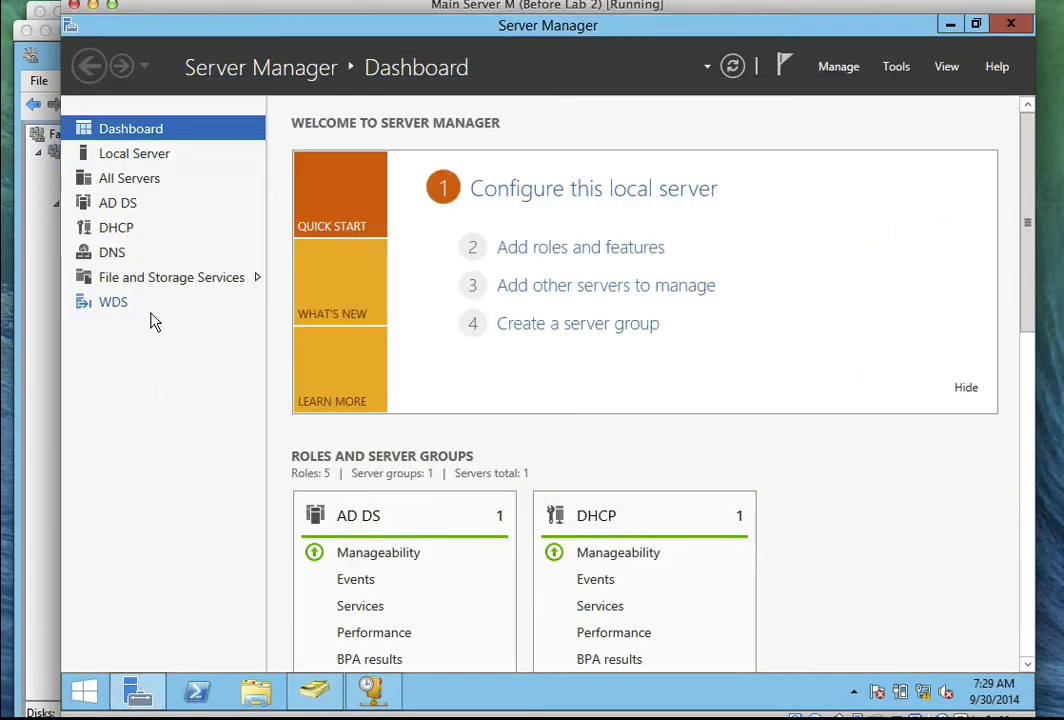
{"action": "left_click", "coordinate": [172, 279]}
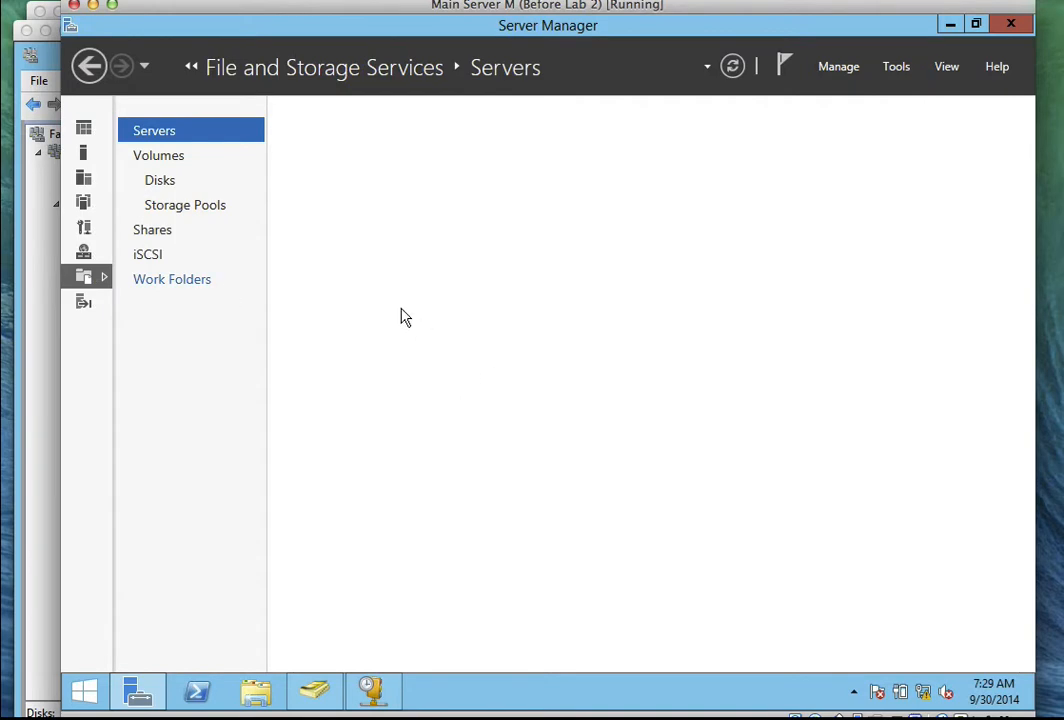
{"action": "left_click", "coordinate": [150, 256]}
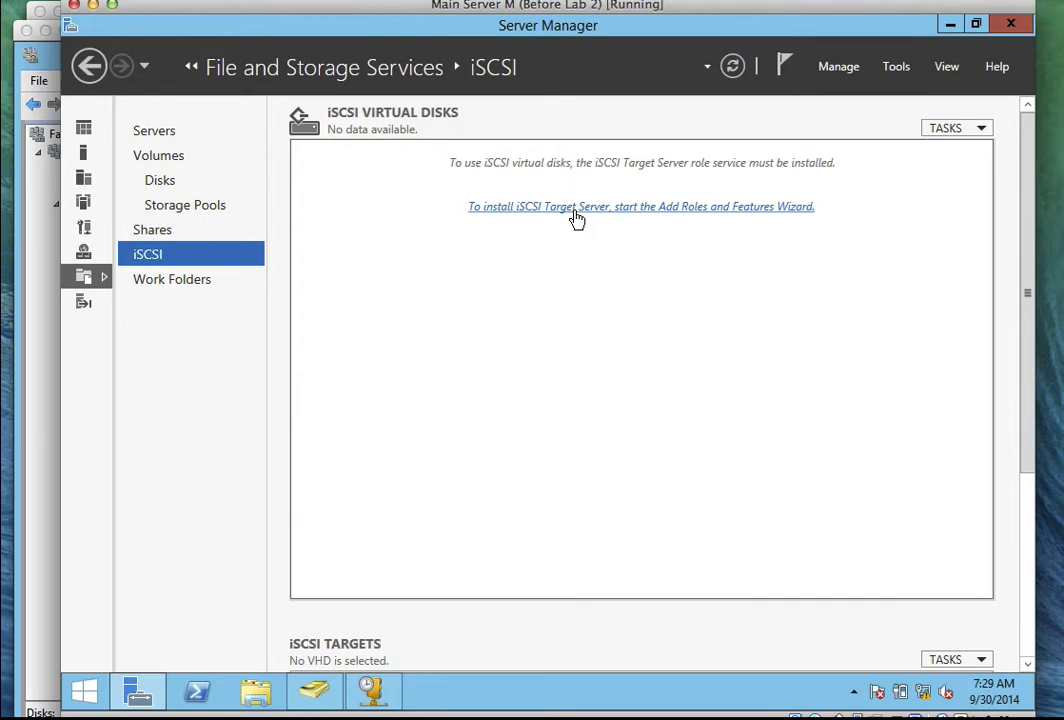
Install the iSCSI Target Server role on SRV1 and close the finished wizard.
{"action": "left_click", "coordinate": [576, 216]}
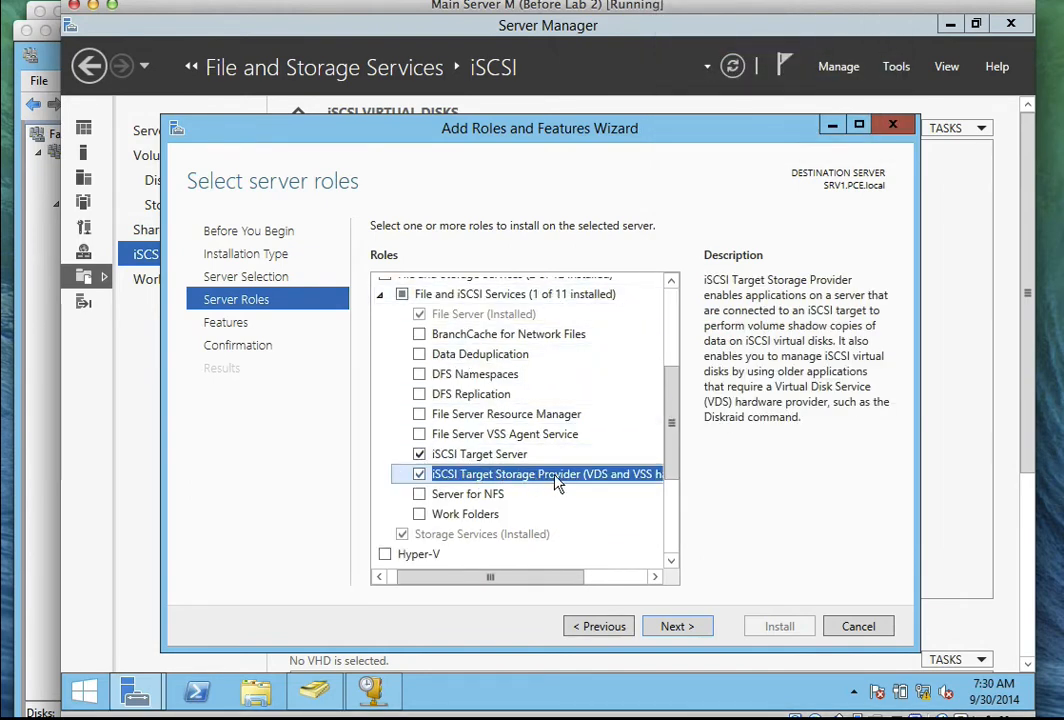
{"action": "left_click", "coordinate": [686, 628]}
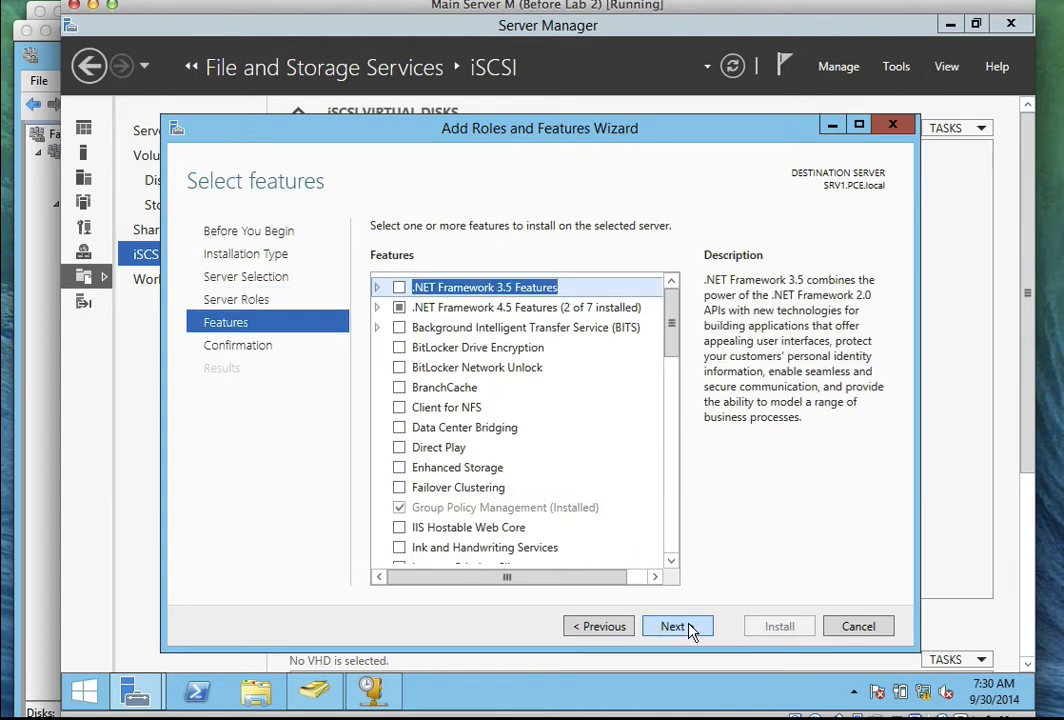
{"action": "left_click", "coordinate": [688, 628]}
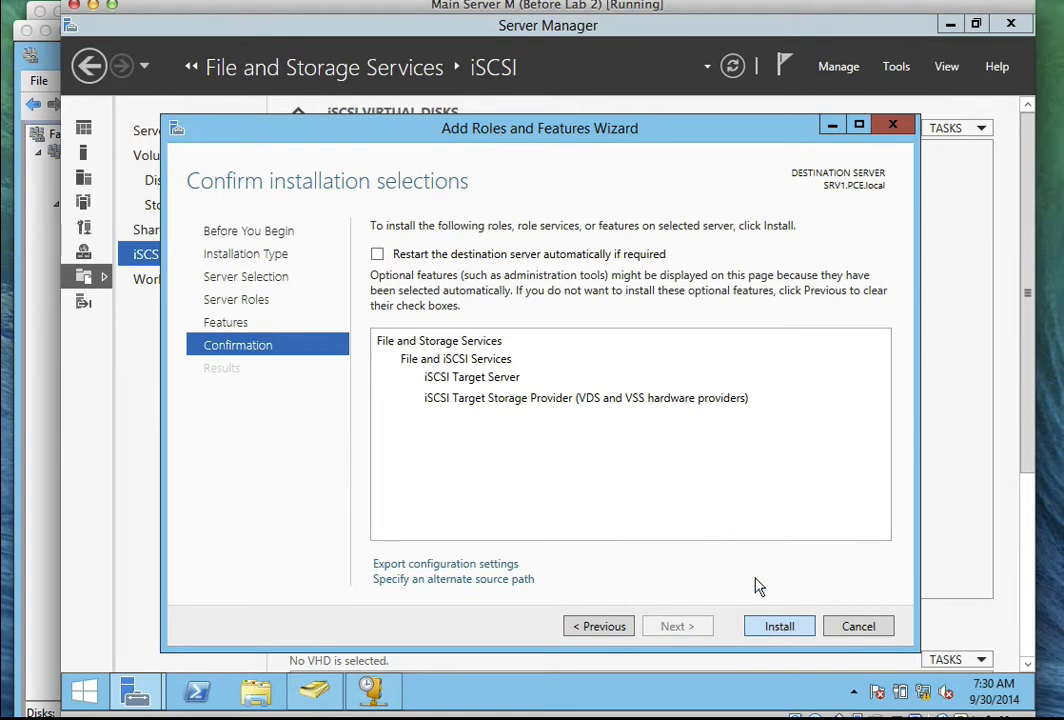
{"action": "left_click", "coordinate": [779, 626]}
{"action": "left_click", "coordinate": [688, 2]}
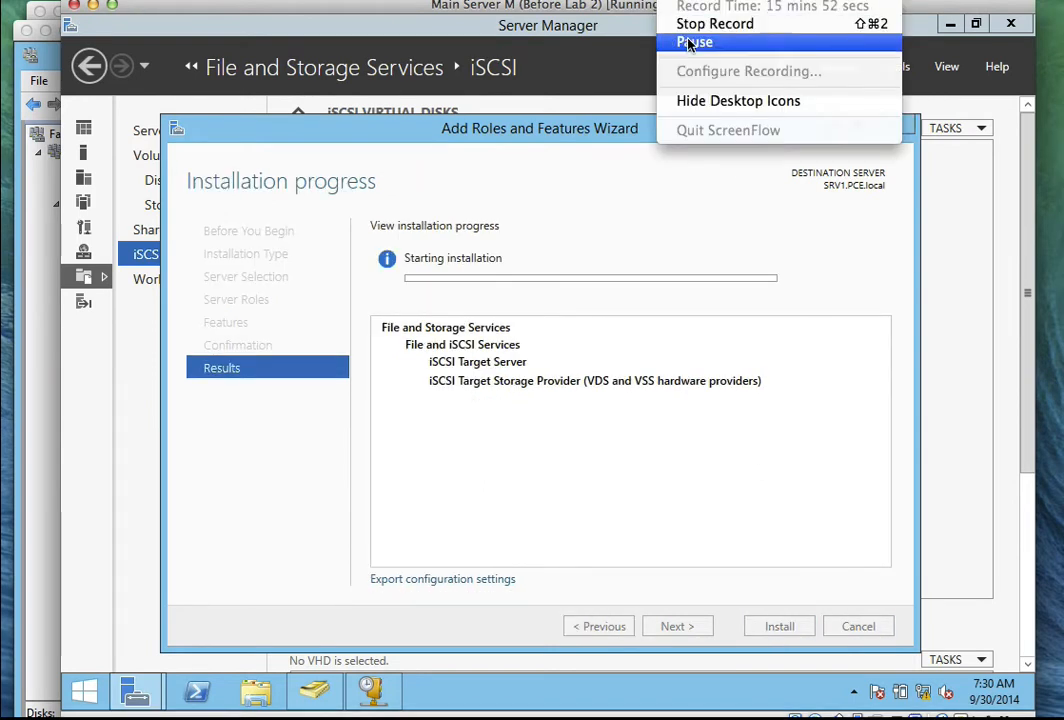
{"action": "left_click", "coordinate": [692, 42]}
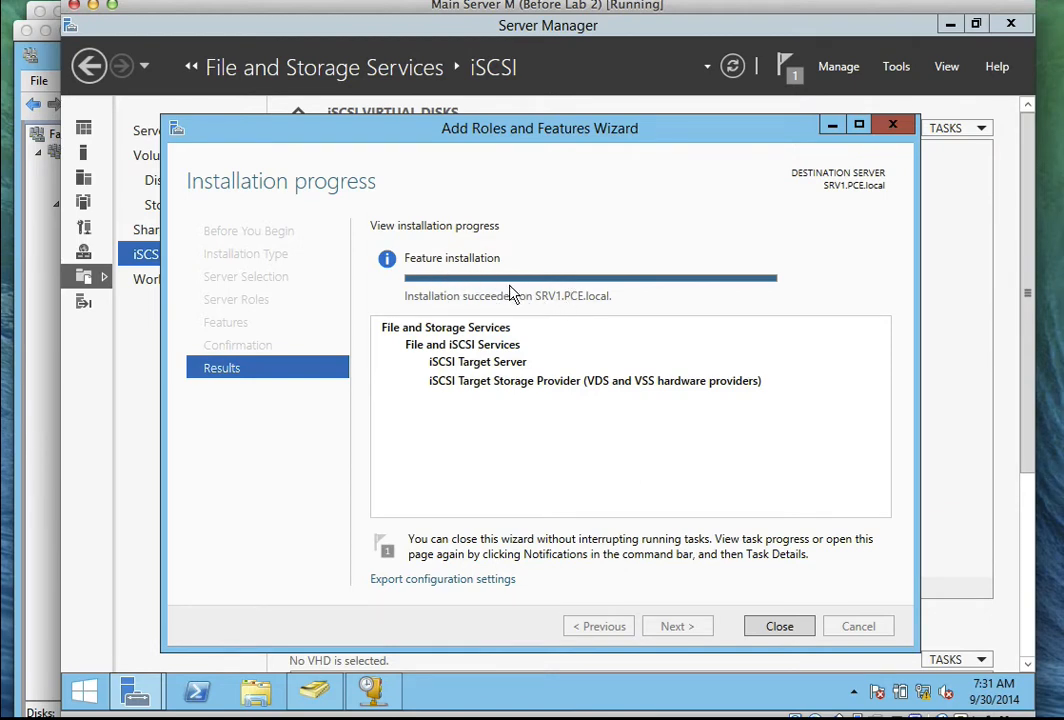
{"action": "left_click", "coordinate": [778, 628]}
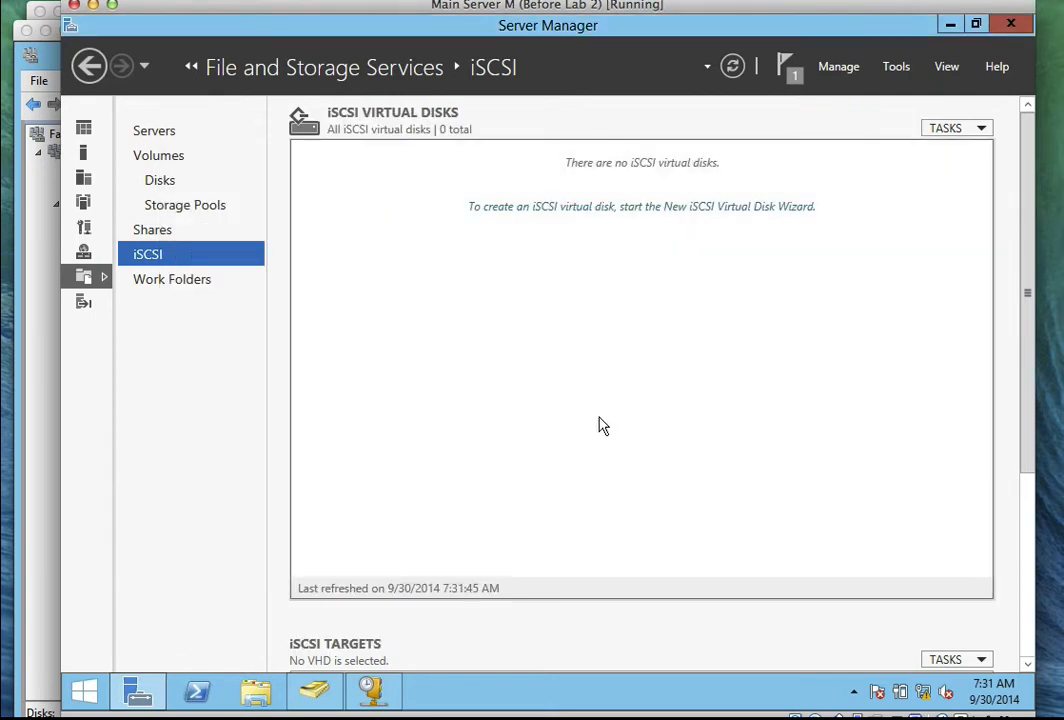
Start a new iSCSI virtual disk on SRV1's C: volume named ClusterDisk1, fixed size 2 GB.
{"action": "left_click", "coordinate": [597, 208]}
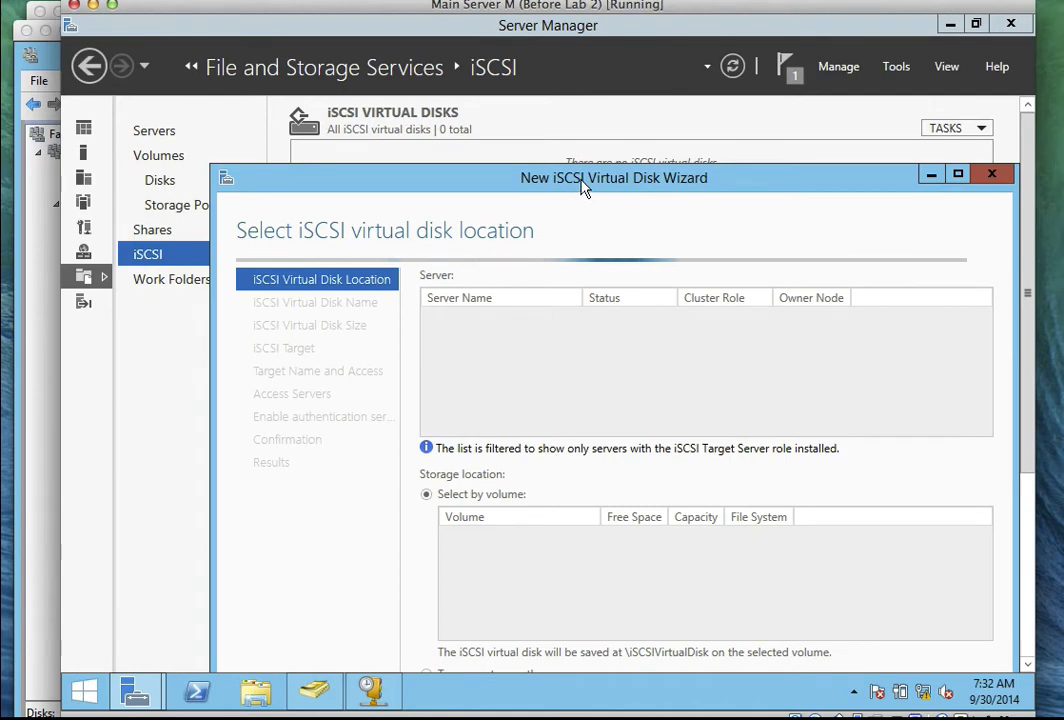
{"action": "left_click_drag", "start_coordinate": [582, 190], "coordinate": [500, 96]}
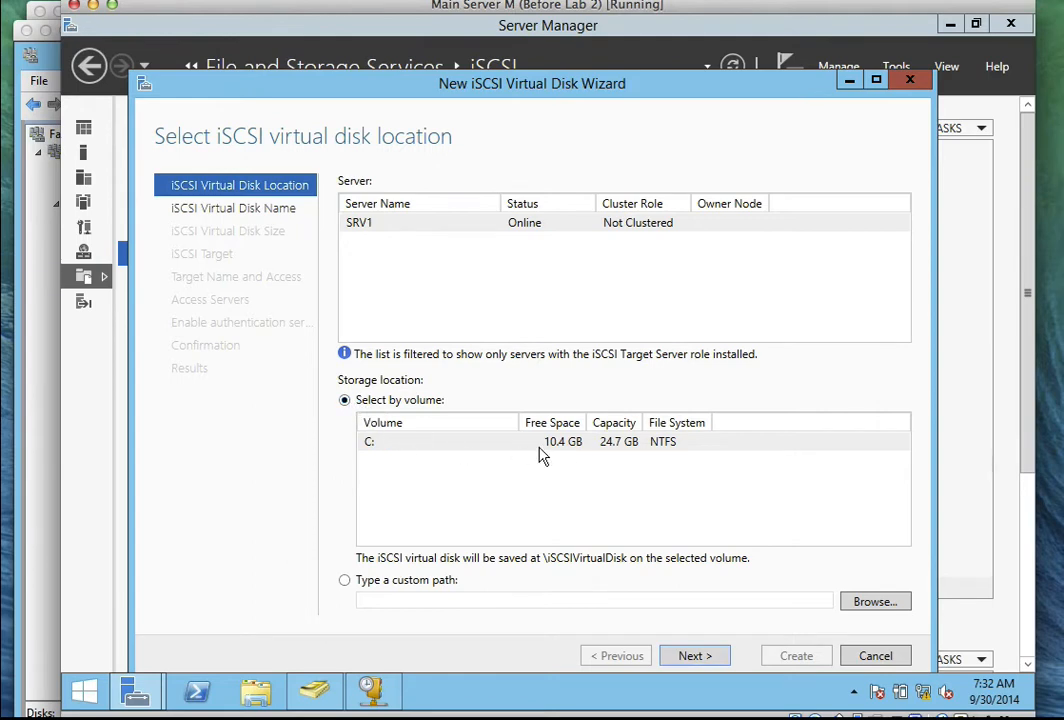
{"action": "left_click", "coordinate": [717, 657]}
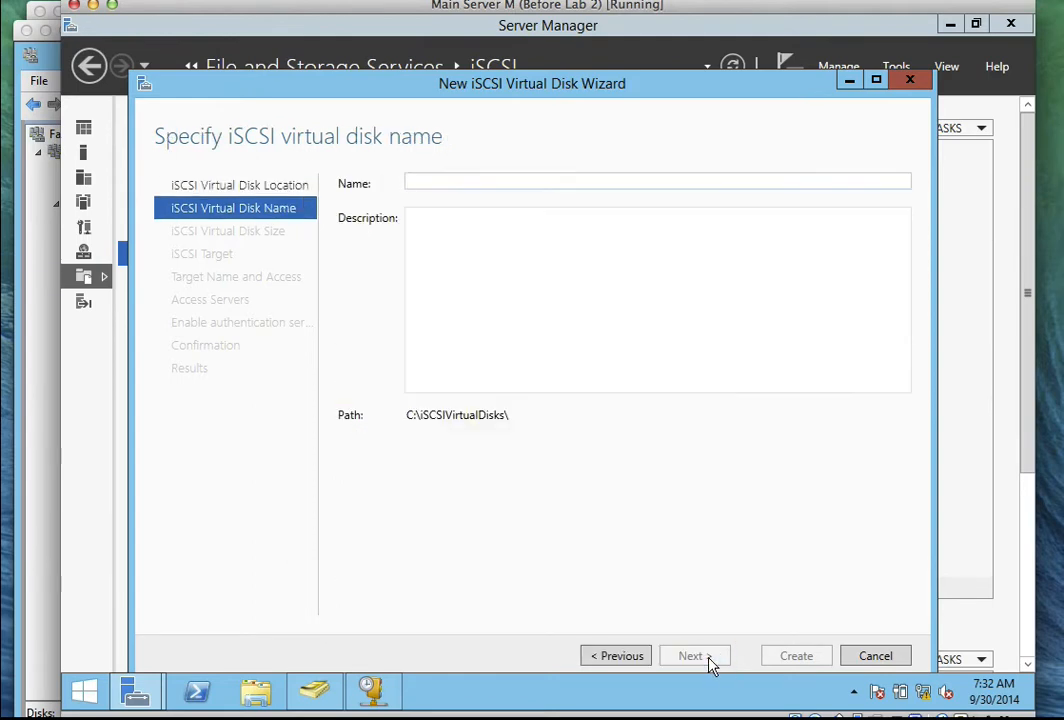
{"action": "left_click", "coordinate": [467, 186]}
{"action": "type", "text": "Cluster"}
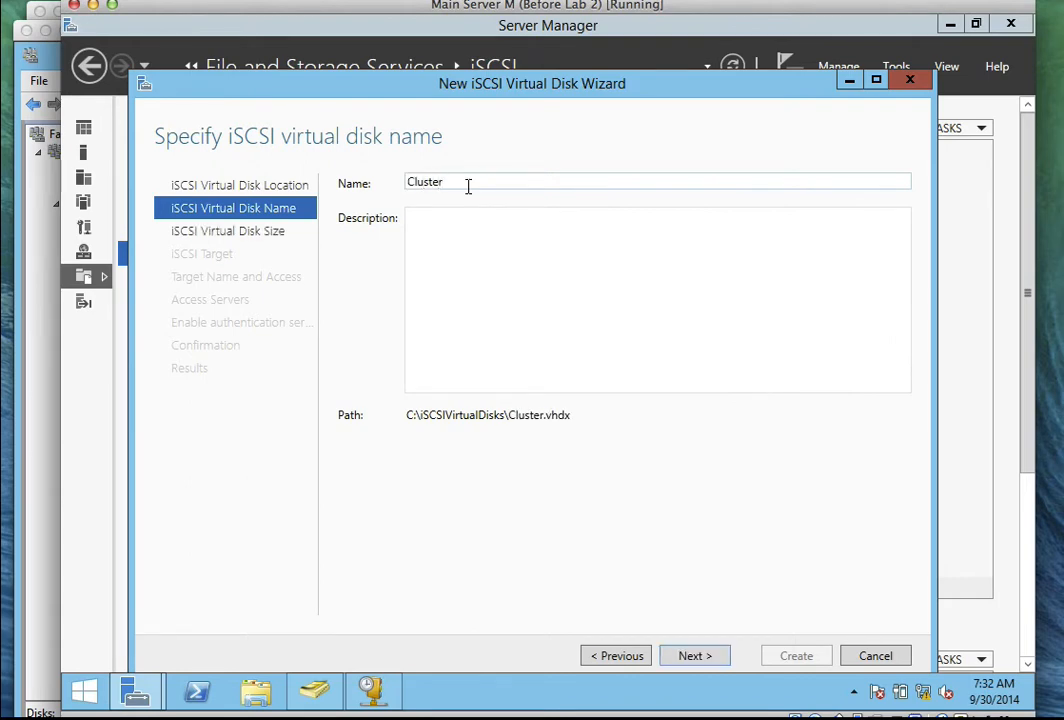
{"action": "type", "text": "Disk"}
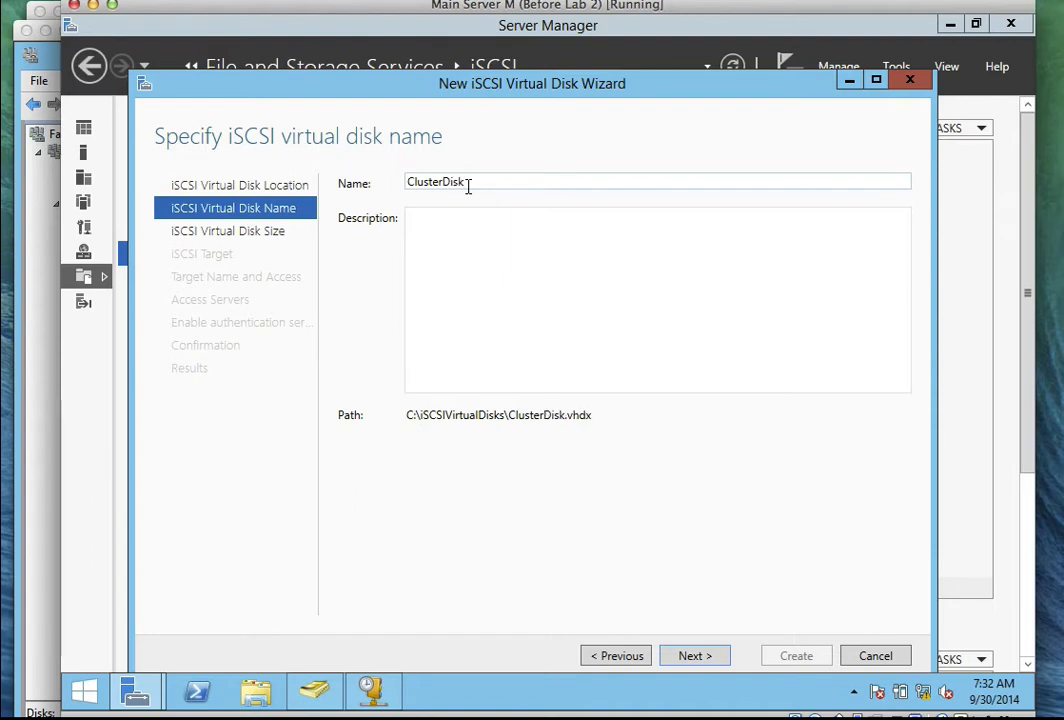
{"action": "type", "text": "1"}
{"action": "left_click", "coordinate": [718, 655]}
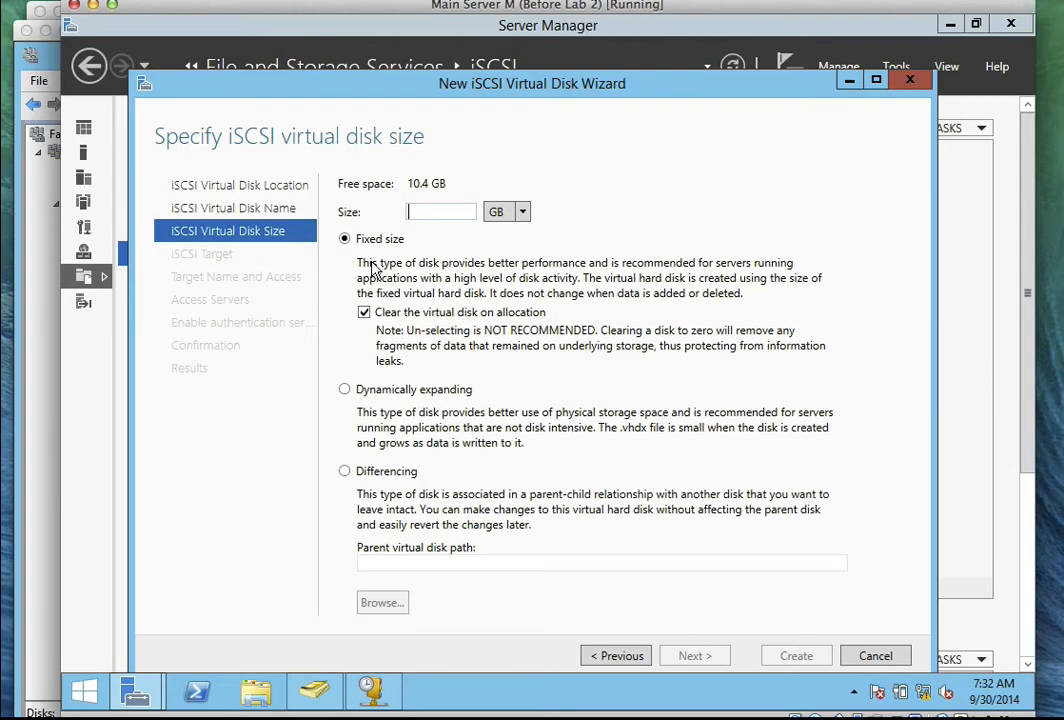
{"action": "type", "text": "2"}
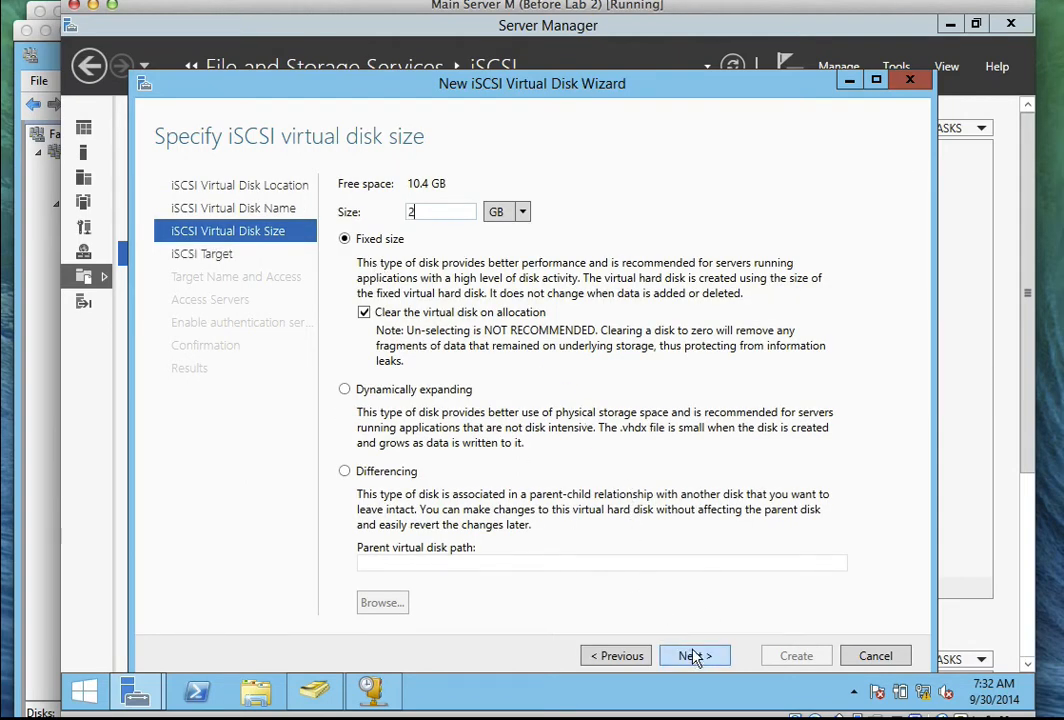
{"action": "left_click", "coordinate": [694, 656]}
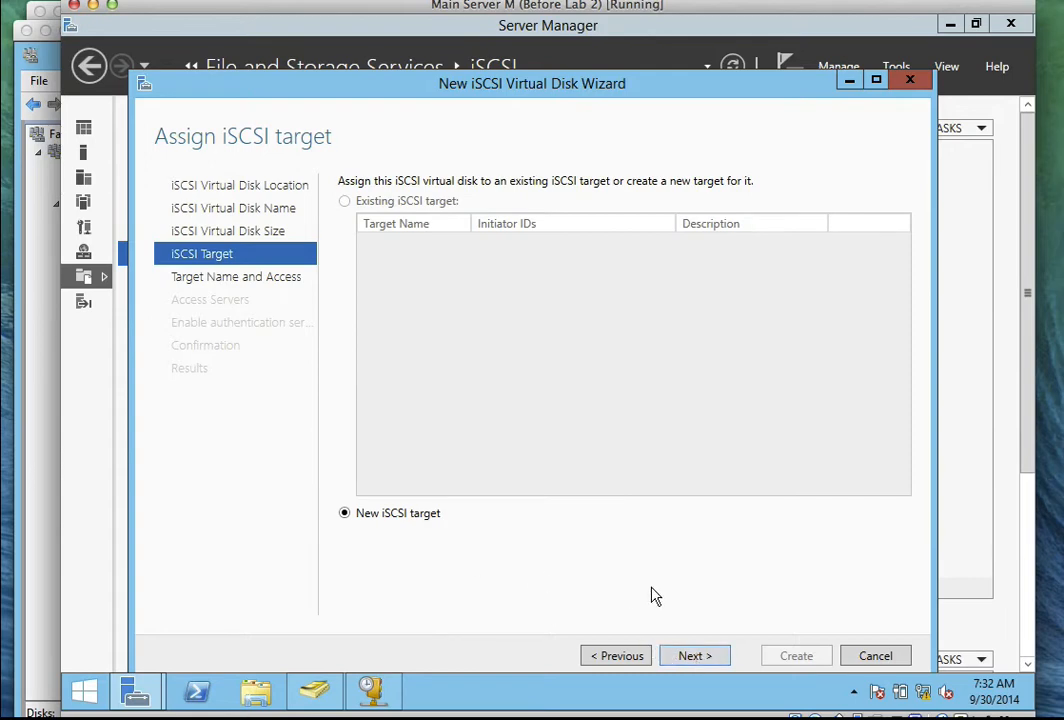
Create a new iSCSI target named iscsi01 for the disk.
{"action": "left_click", "coordinate": [696, 656]}
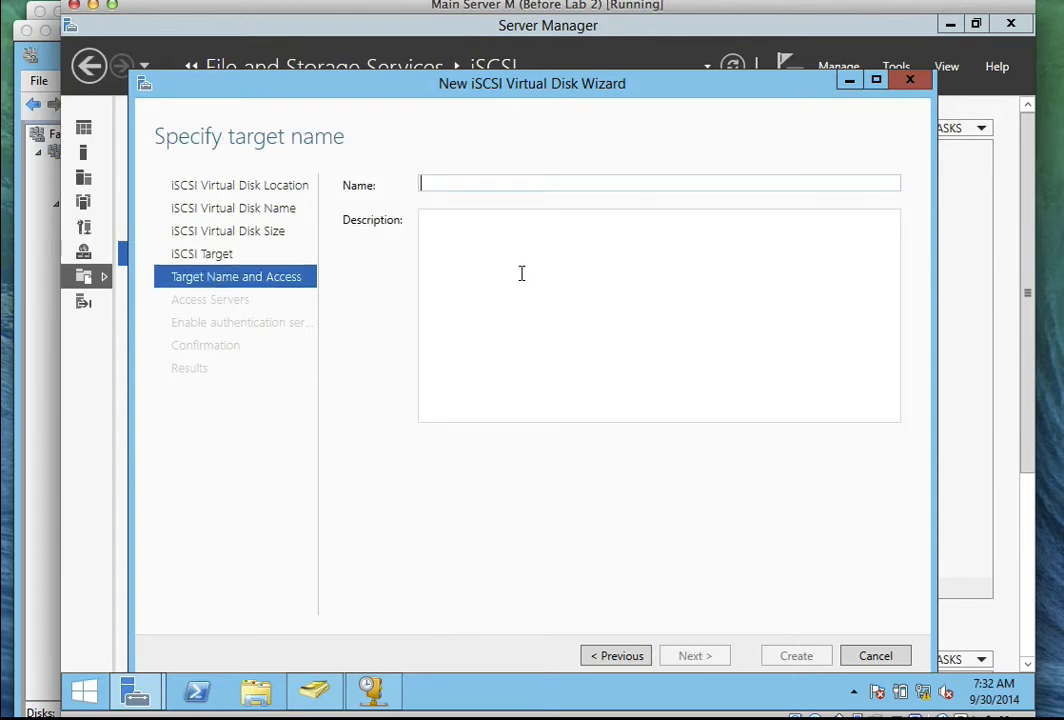
{"action": "type", "text": "i"}
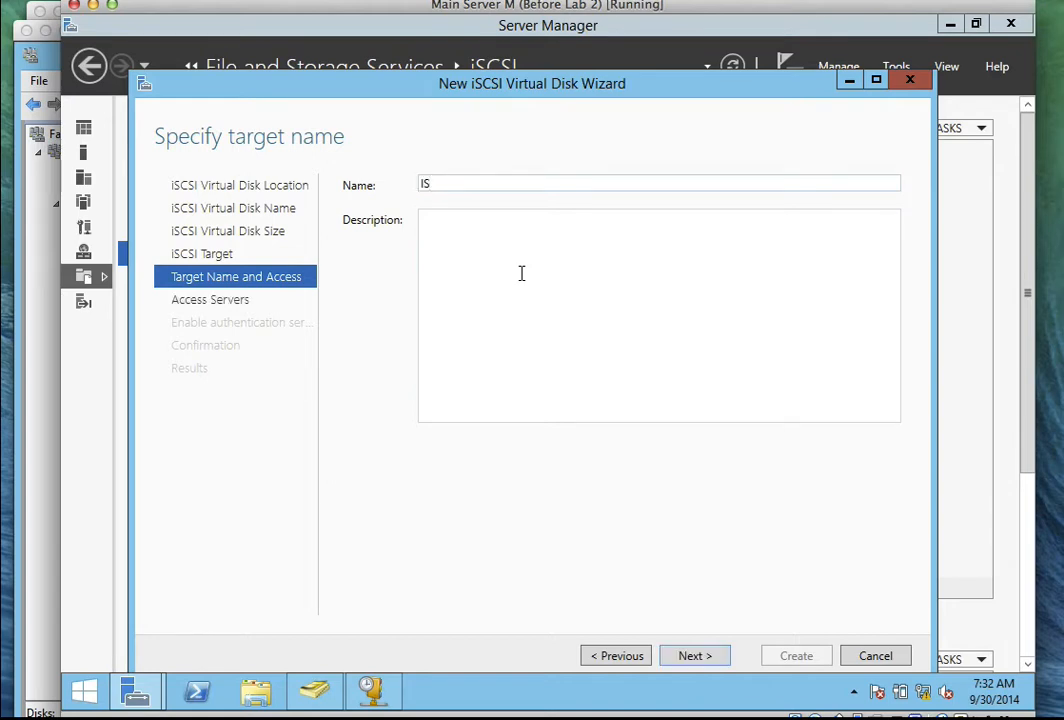
{"action": "type", "text": "SCSI01"}
{"action": "left_click", "coordinate": [680, 657]}
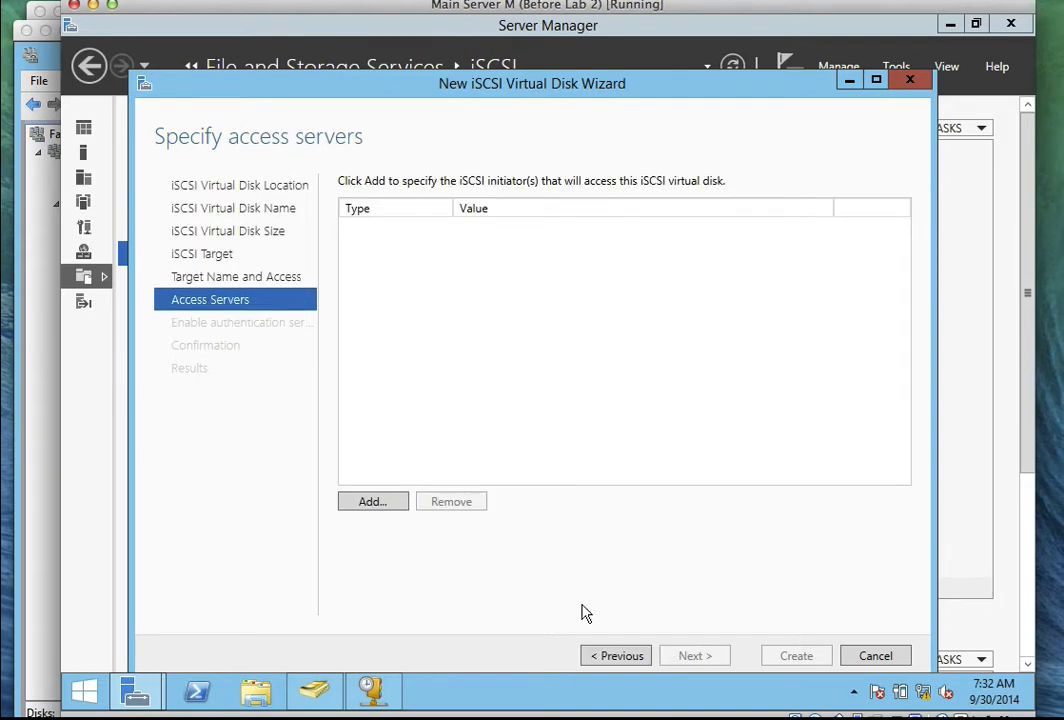
Allow initiators 192.168.1.1 and 192.168.1.2 access, identified by IP address.
{"action": "left_click", "coordinate": [366, 506]}
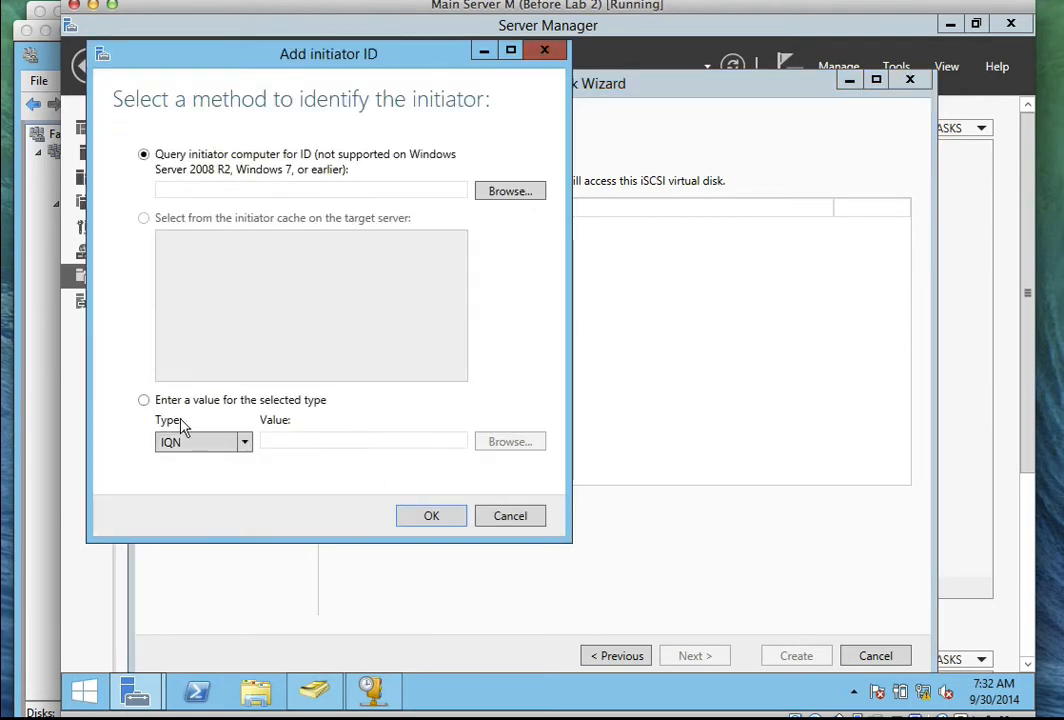
{"action": "left_click", "coordinate": [144, 401]}
{"action": "left_click", "coordinate": [244, 442]}
{"action": "left_click", "coordinate": [230, 507]}
{"action": "left_click", "coordinate": [309, 442]}
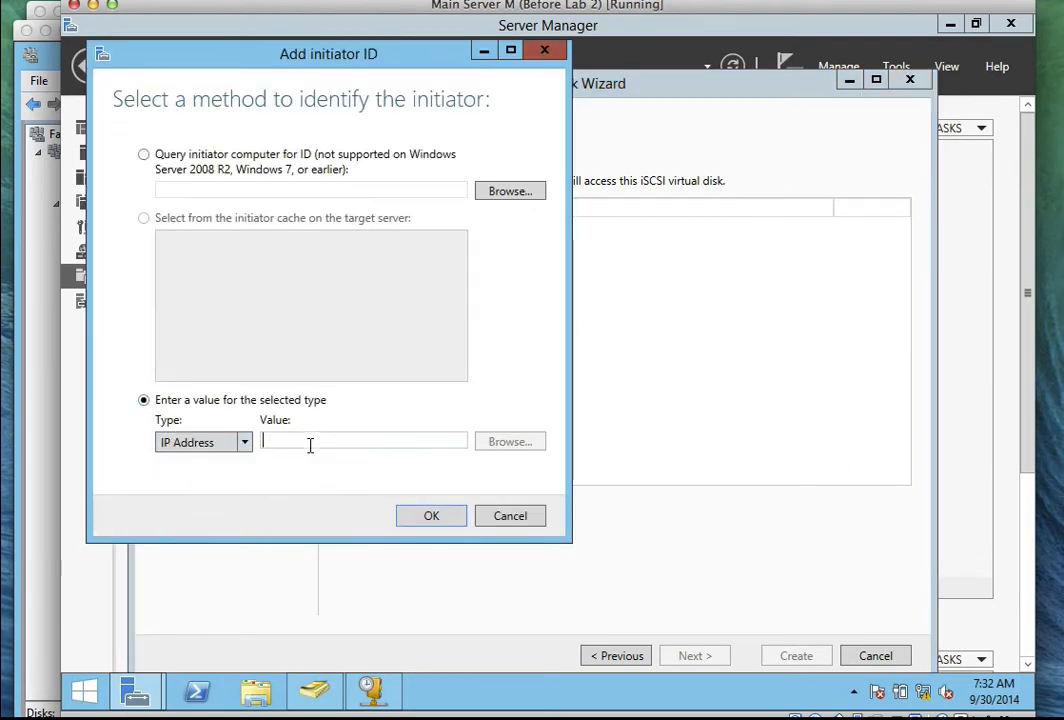
{"action": "type", "text": "192"}
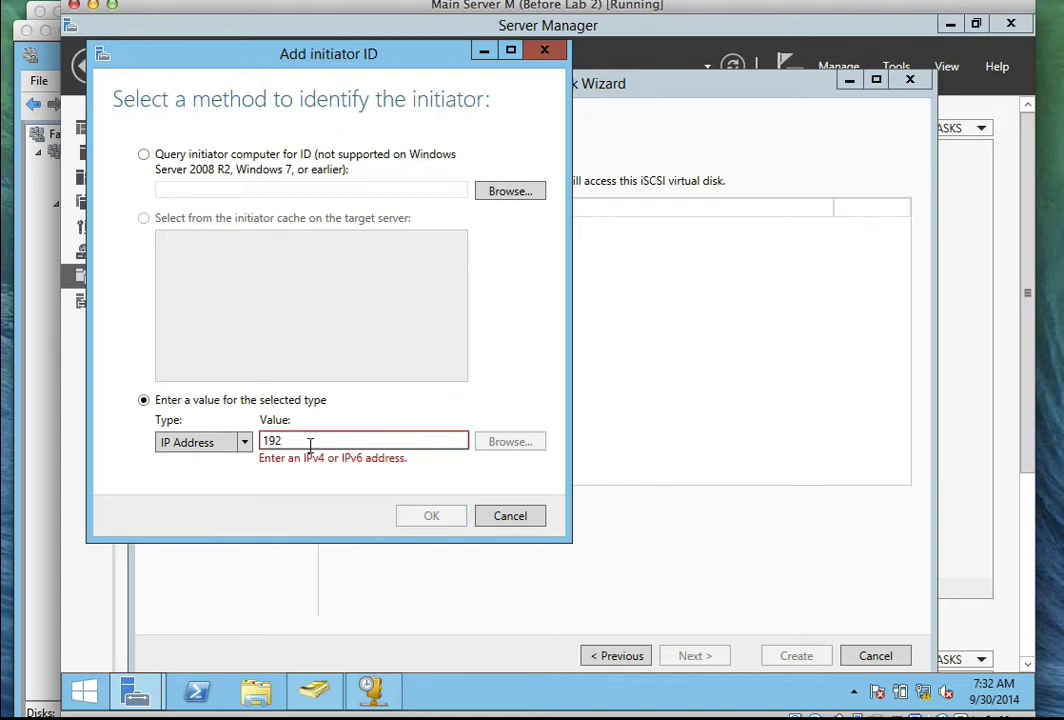
{"action": "type", "text": ".168.1.1"}
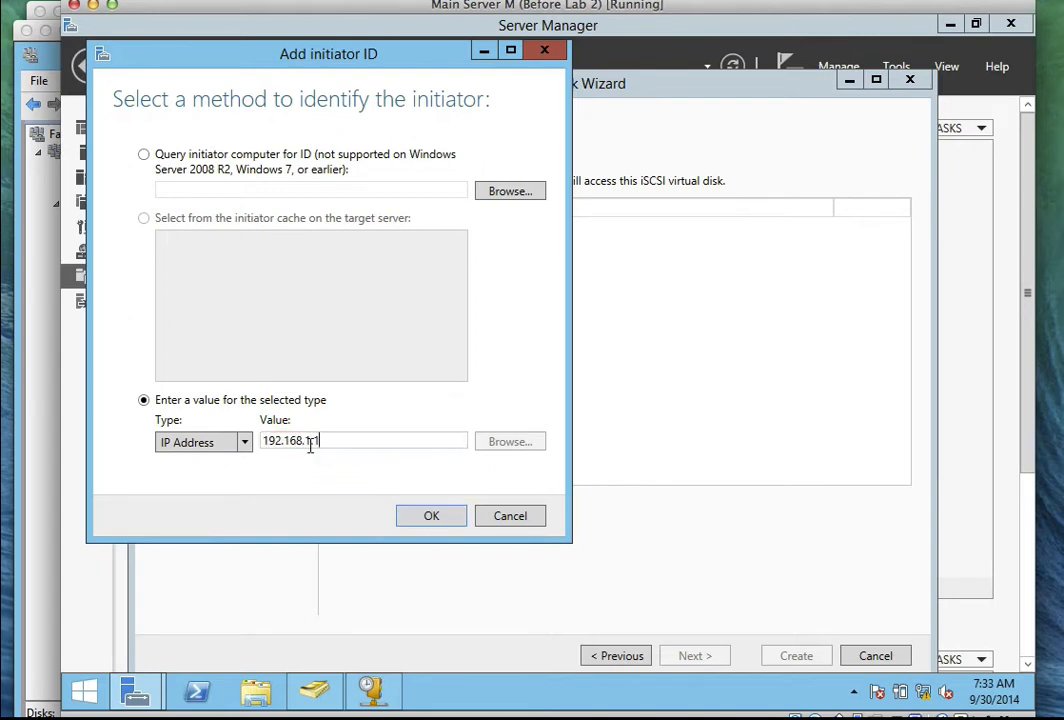
{"action": "left_click", "coordinate": [425, 517]}
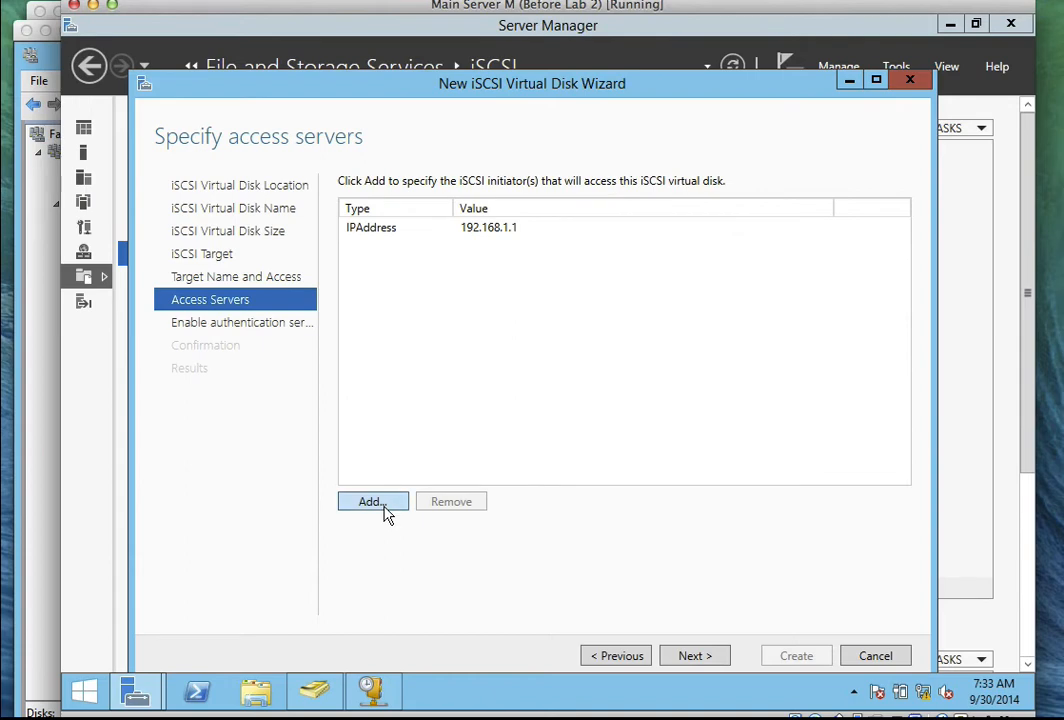
{"action": "left_click", "coordinate": [387, 512]}
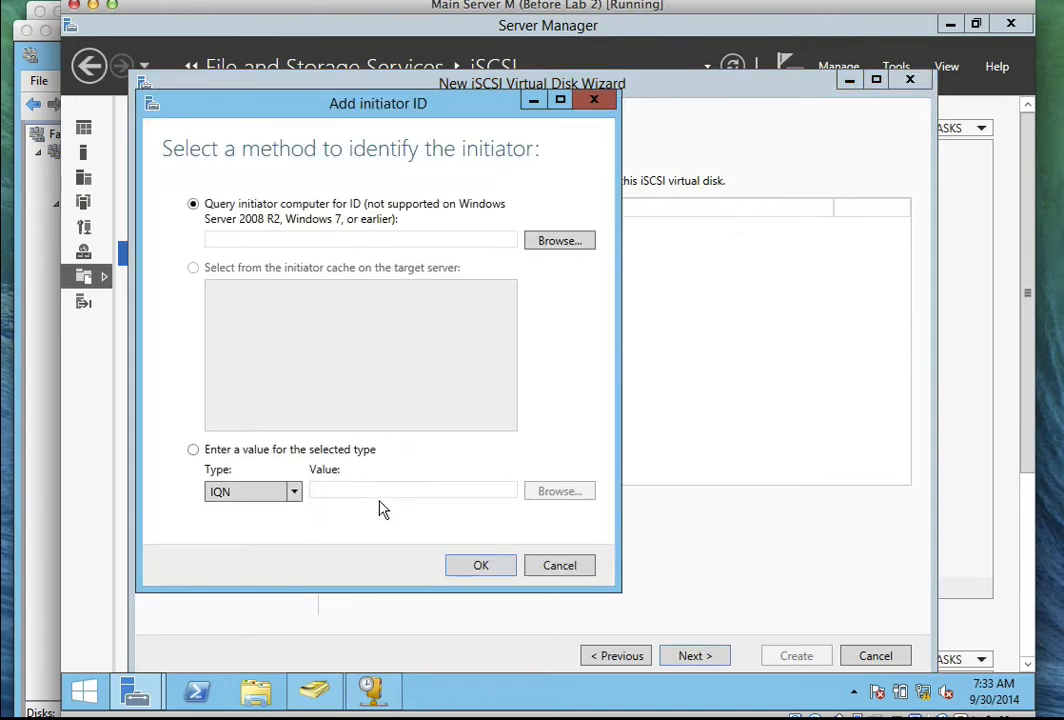
{"action": "left_click", "coordinate": [197, 456]}
{"action": "left_click", "coordinate": [295, 493]}
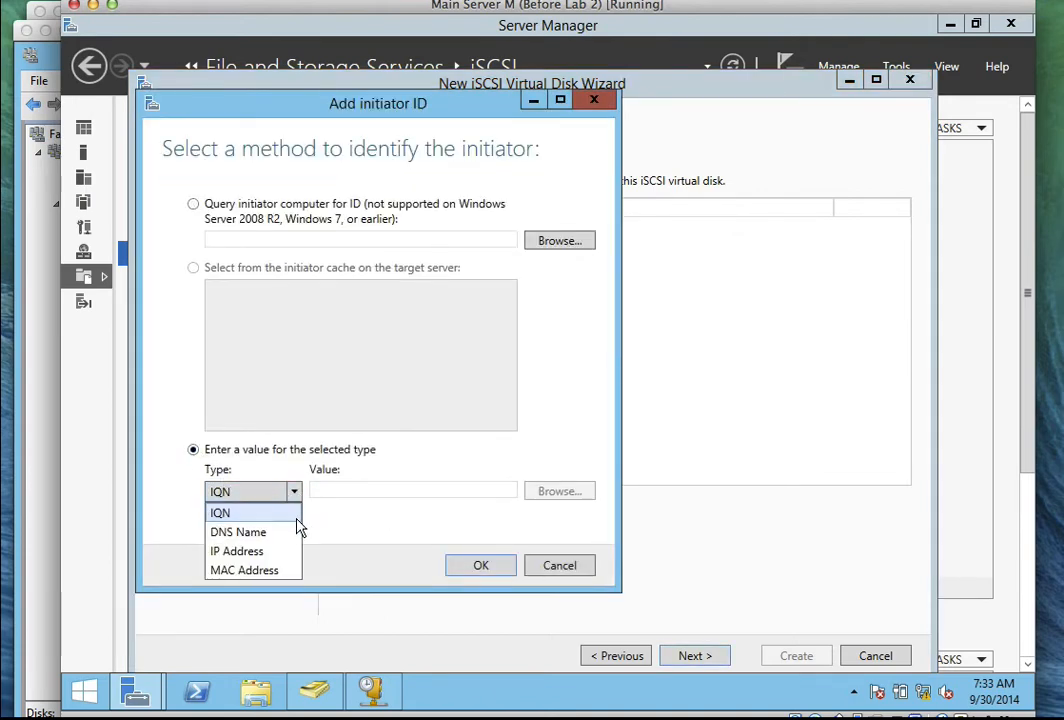
{"action": "left_click", "coordinate": [238, 551]}
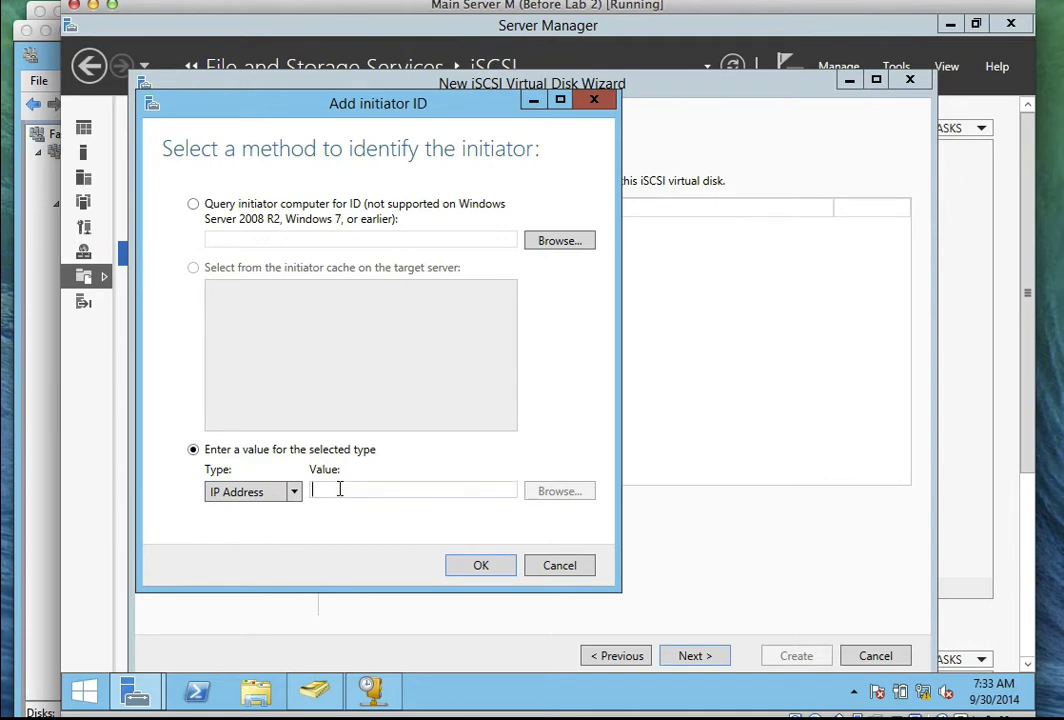
{"action": "type", "text": "192.1"}
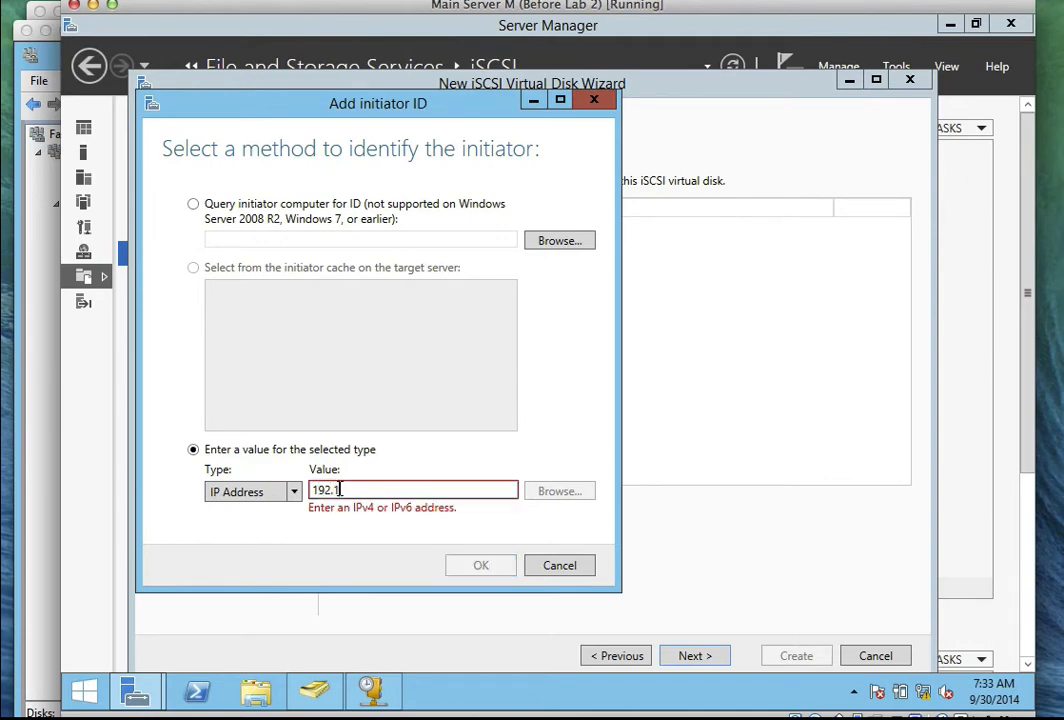
{"action": "type", "text": "68.1.2"}
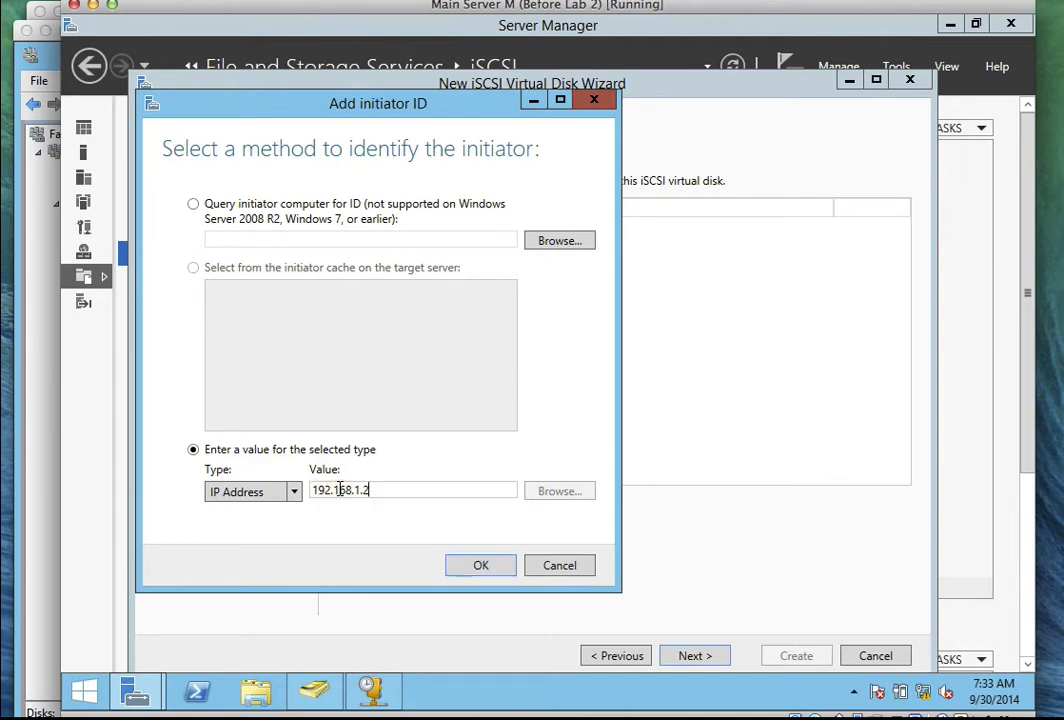
{"action": "left_click", "coordinate": [478, 566]}
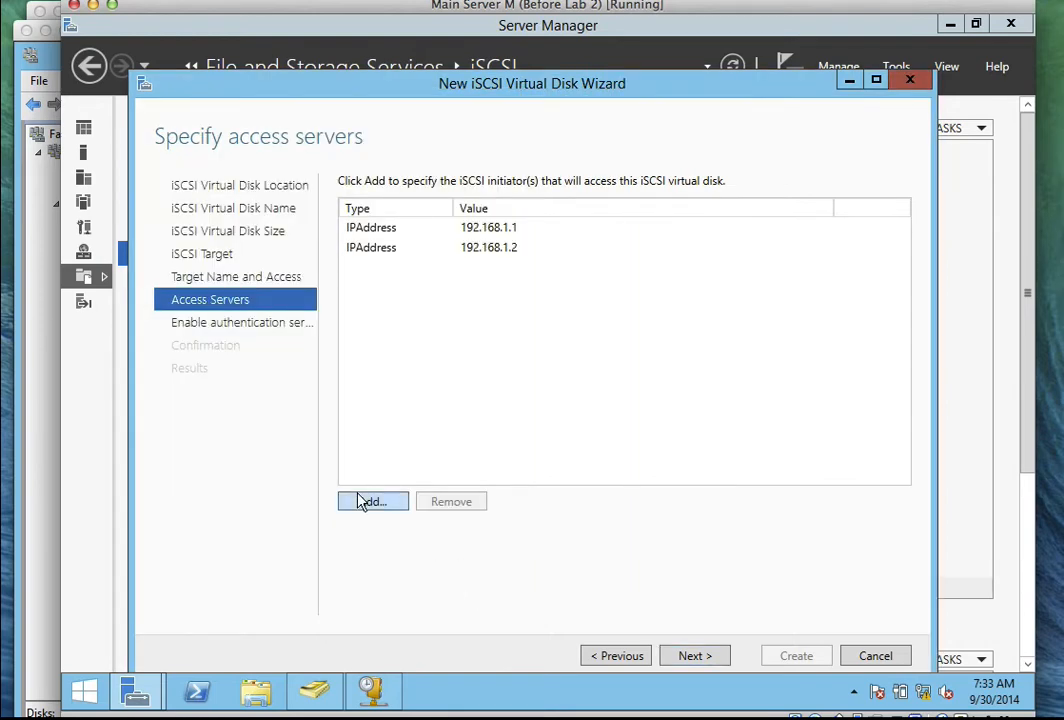
Add 192.168.1.5 as a third allowed initiator and continue to authentication.
{"action": "left_click", "coordinate": [364, 501]}
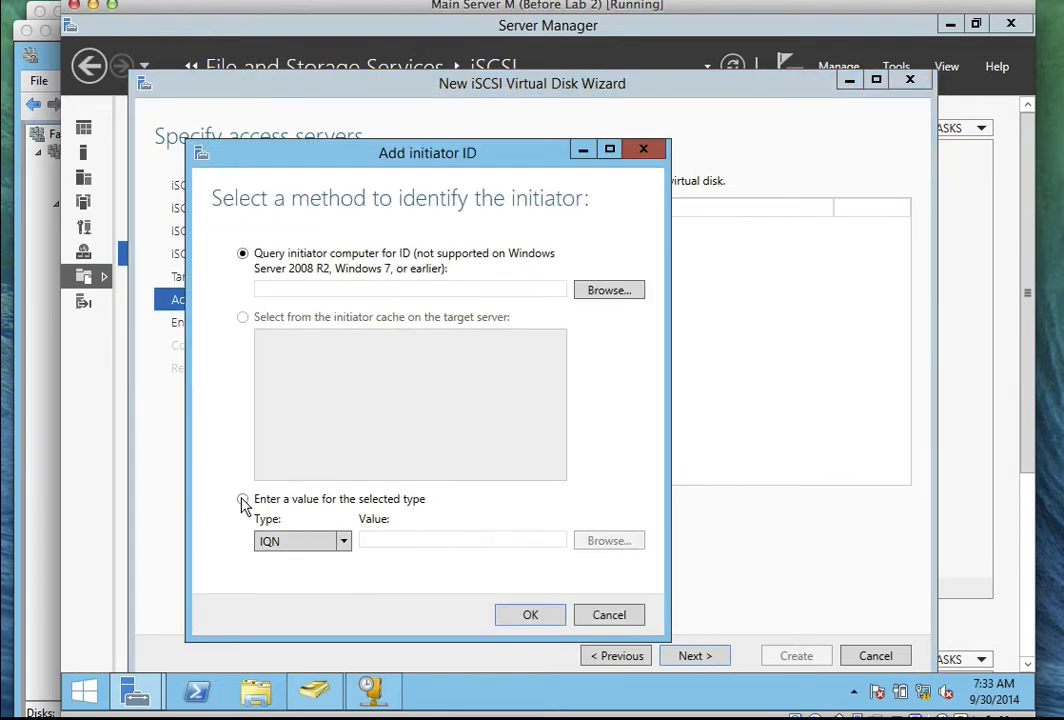
{"action": "left_click", "coordinate": [242, 499]}
{"action": "left_click", "coordinate": [343, 541]}
{"action": "left_click", "coordinate": [300, 601]}
{"action": "left_click", "coordinate": [393, 537]}
{"action": "type", "text": "192"}
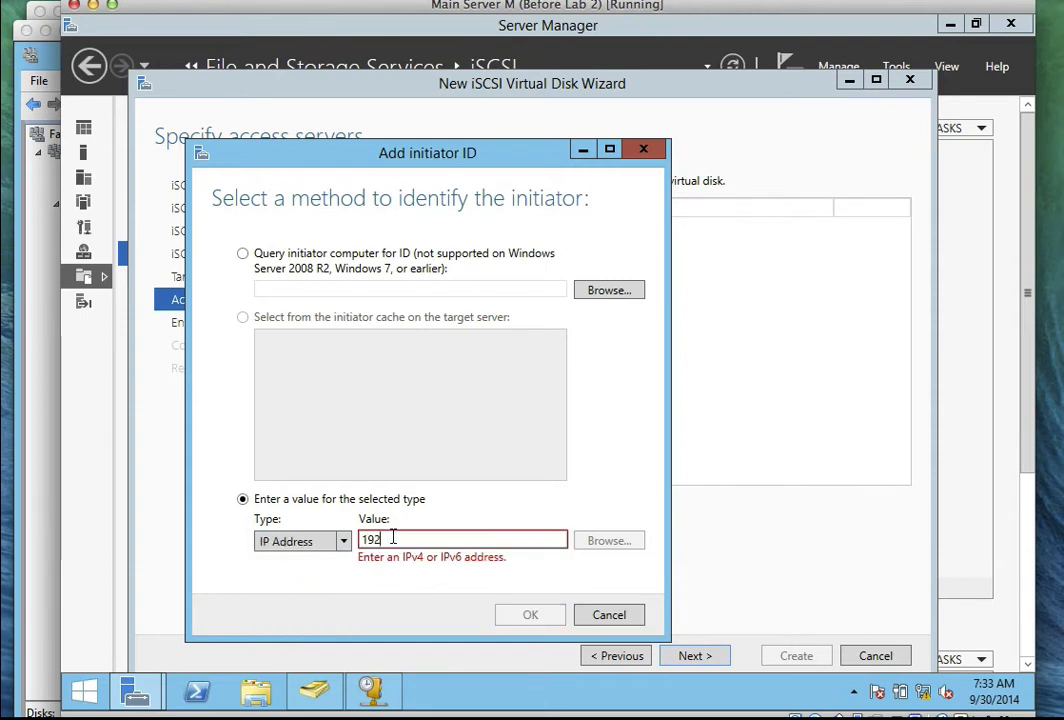
{"action": "type", "text": ".168.1."}
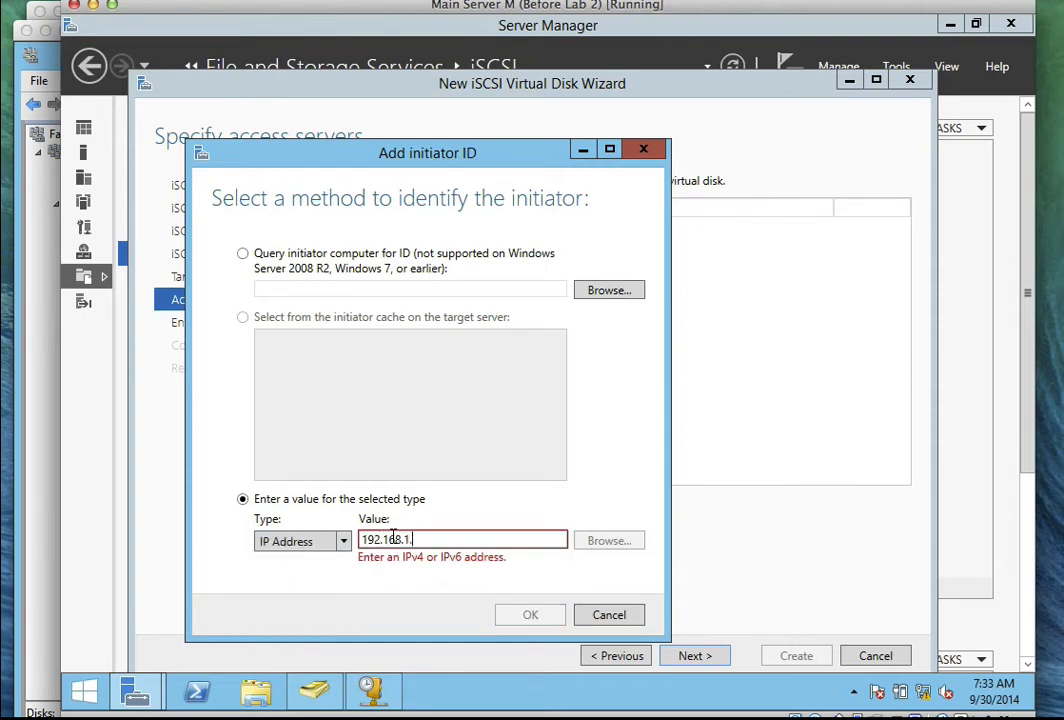
{"action": "type", "text": "5"}
{"action": "left_click", "coordinate": [512, 620]}
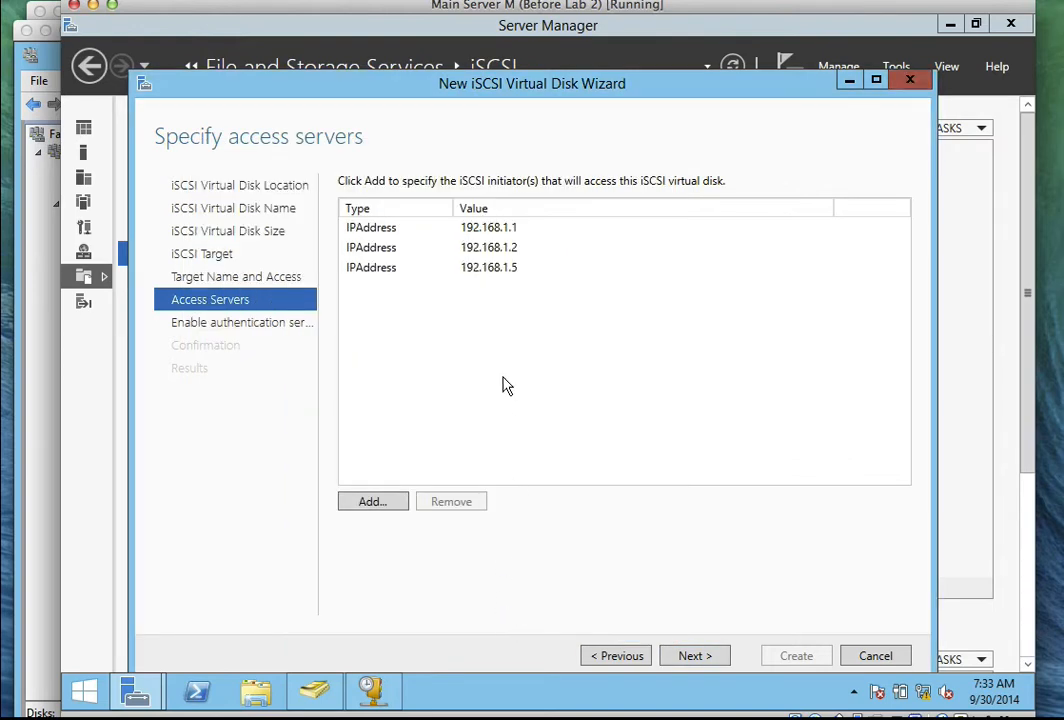
{"action": "left_click", "coordinate": [696, 660]}
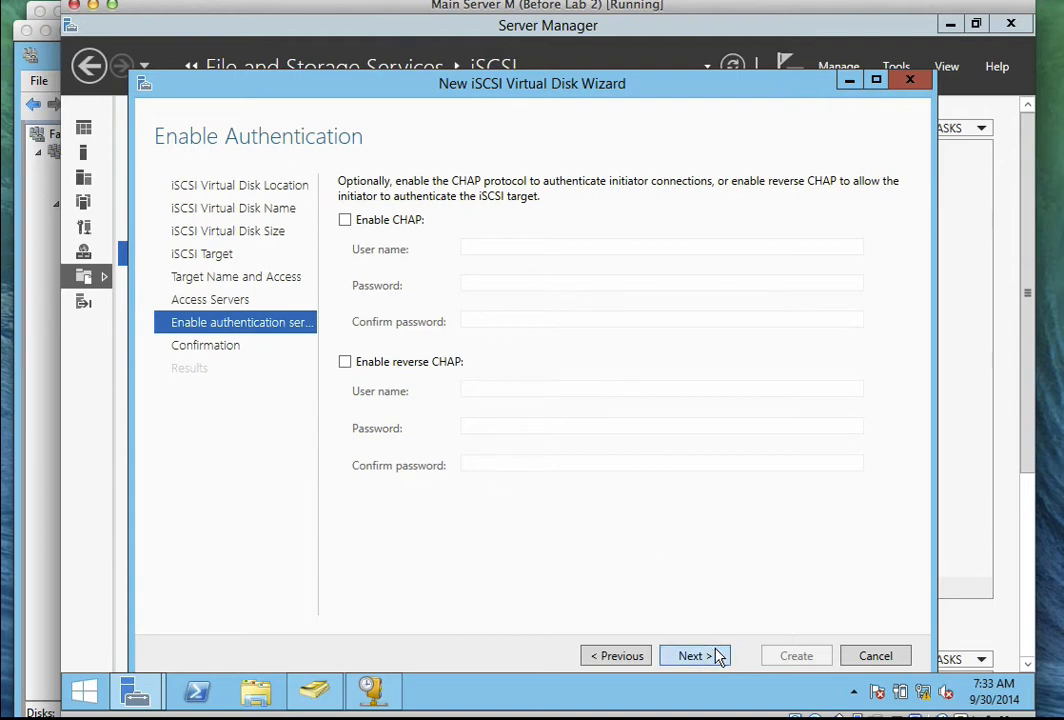
Skip CHAP, create ClusterDisk1.vhdx with target iscsi01, and close the wizard.
{"action": "left_click", "coordinate": [712, 655]}
{"action": "left_click", "coordinate": [790, 656]}
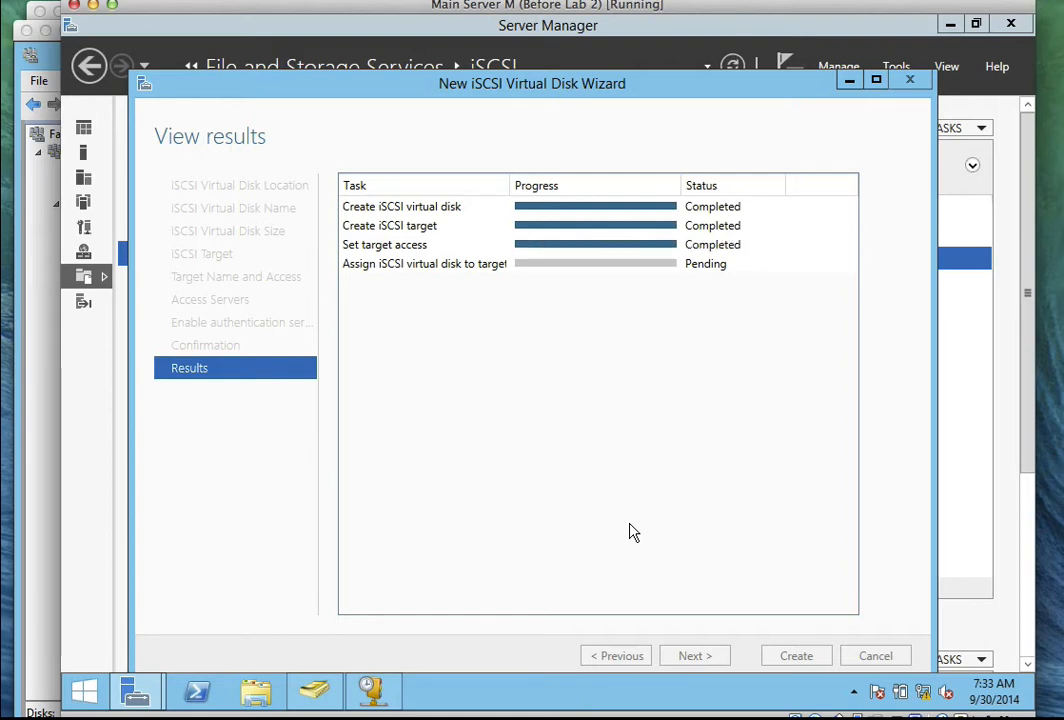
{"action": "left_click", "coordinate": [670, 1]}
{"action": "left_click", "coordinate": [694, 41]}
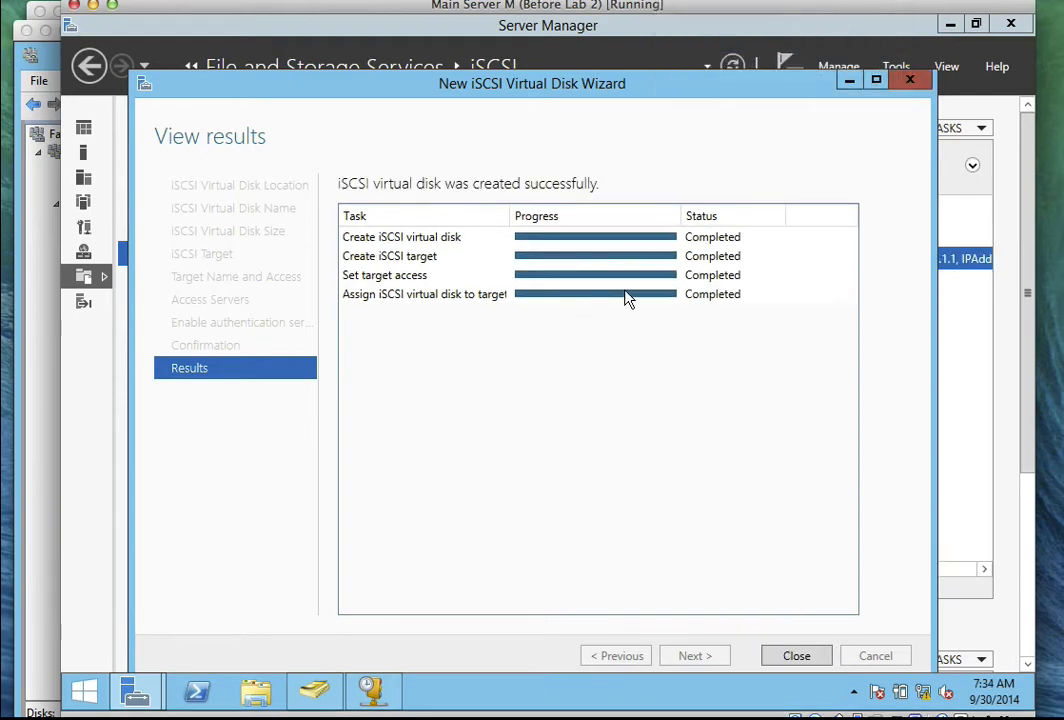
{"action": "left_click", "coordinate": [776, 655]}
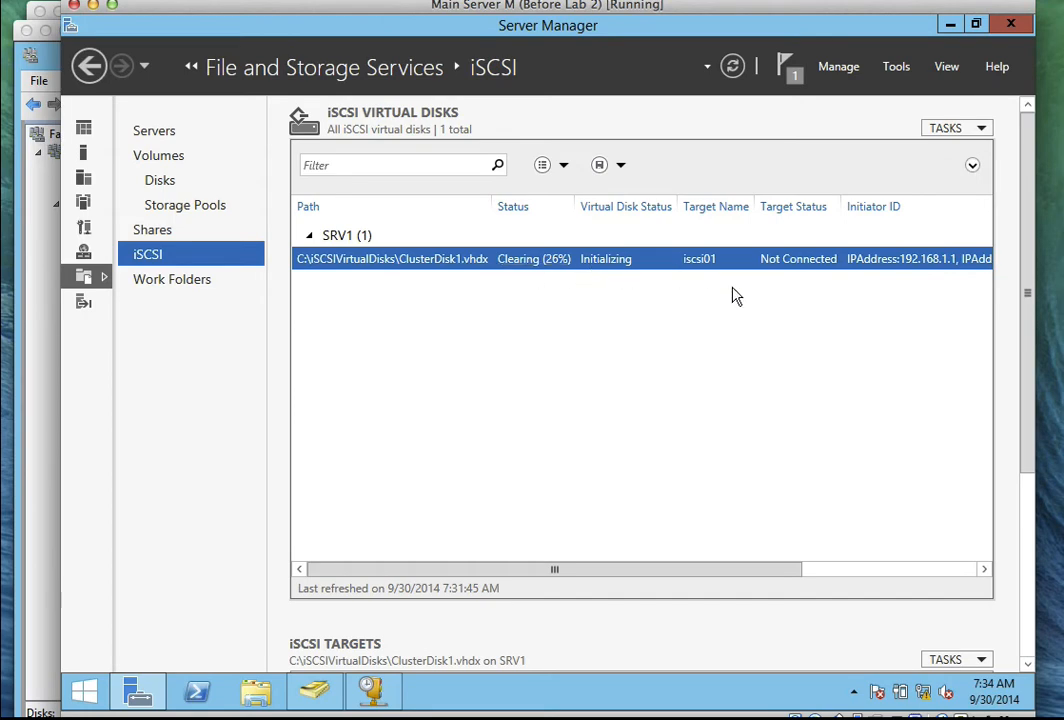
Confirm ClusterDisk1 and ClusterDisk2 are under target iscsi01, then bring the SRV2 VM forward.
{"action": "left_click_drag", "start_coordinate": [1029, 296], "coordinate": [1016, 238]}
{"action": "left_click", "coordinate": [679, 43]}
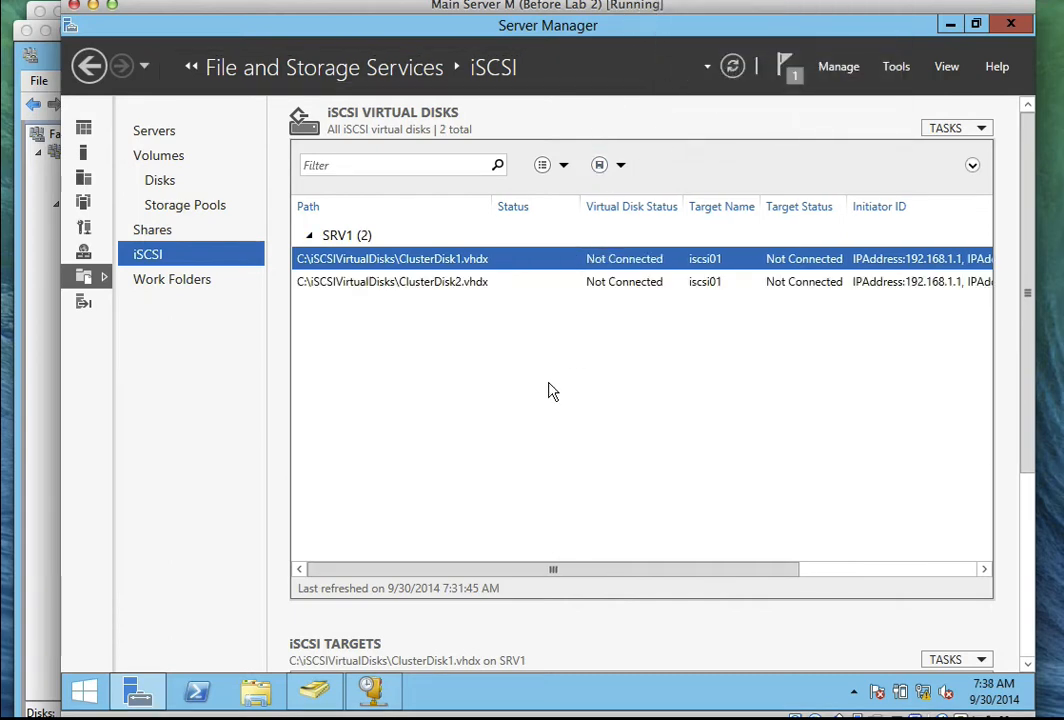
{"action": "left_click", "coordinate": [482, 284]}
{"action": "left_click", "coordinate": [482, 262]}
{"action": "left_click", "coordinate": [482, 284]}
{"action": "left_click", "coordinate": [482, 262]}
{"action": "left_click", "coordinate": [482, 284]}
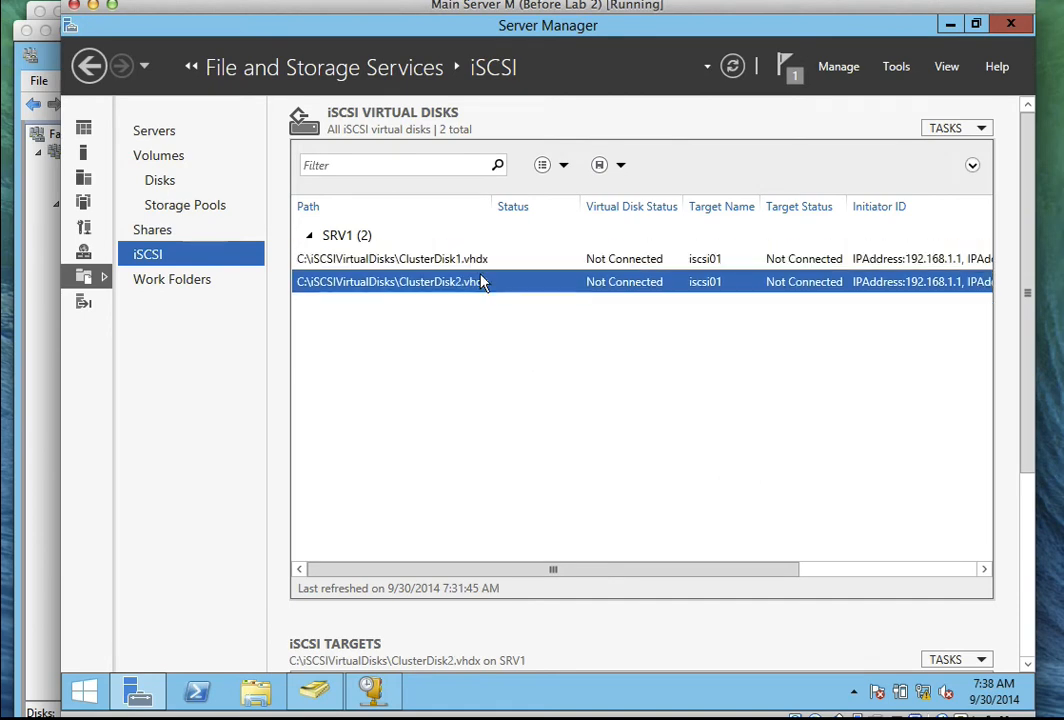
{"action": "left_click_drag", "start_coordinate": [1027, 366], "coordinate": [1031, 560]}
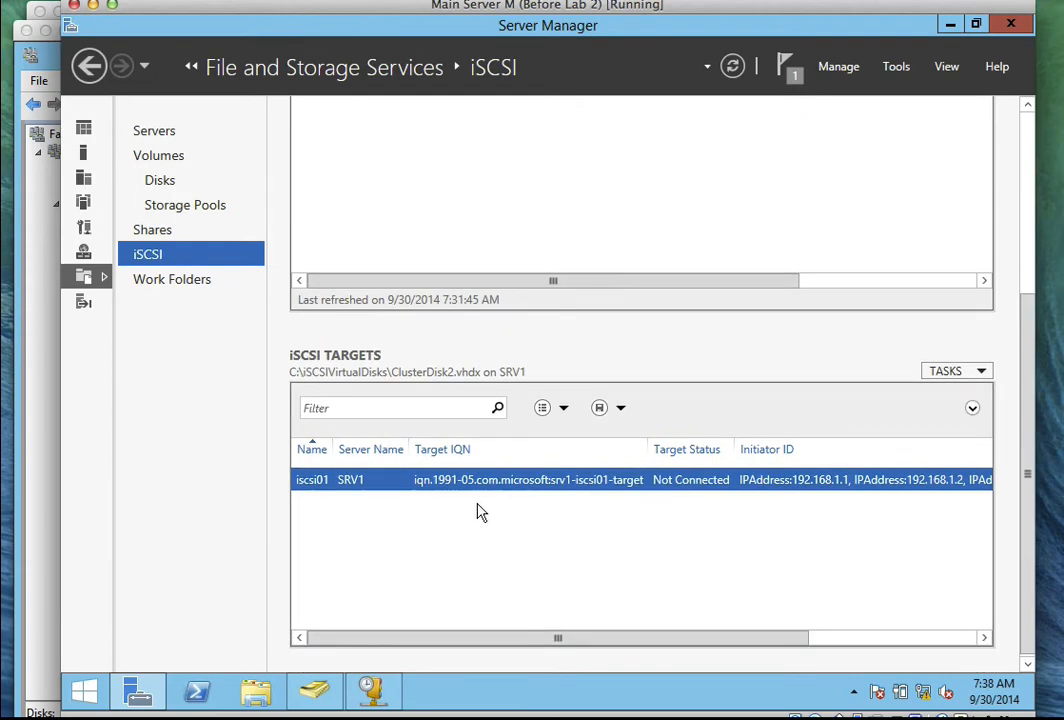
{"action": "left_click", "coordinate": [52, 488]}
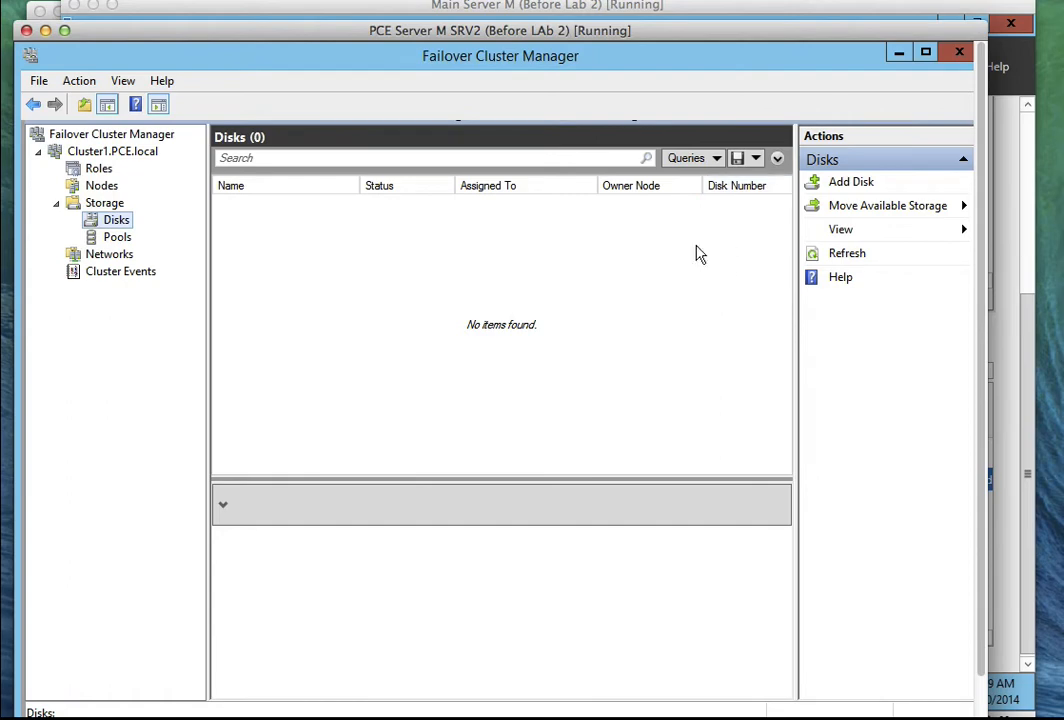
Bring SRV2's Server Manager up on its Local Server page and open its Tools list.
{"action": "left_click_drag", "start_coordinate": [980, 342], "coordinate": [978, 431]}
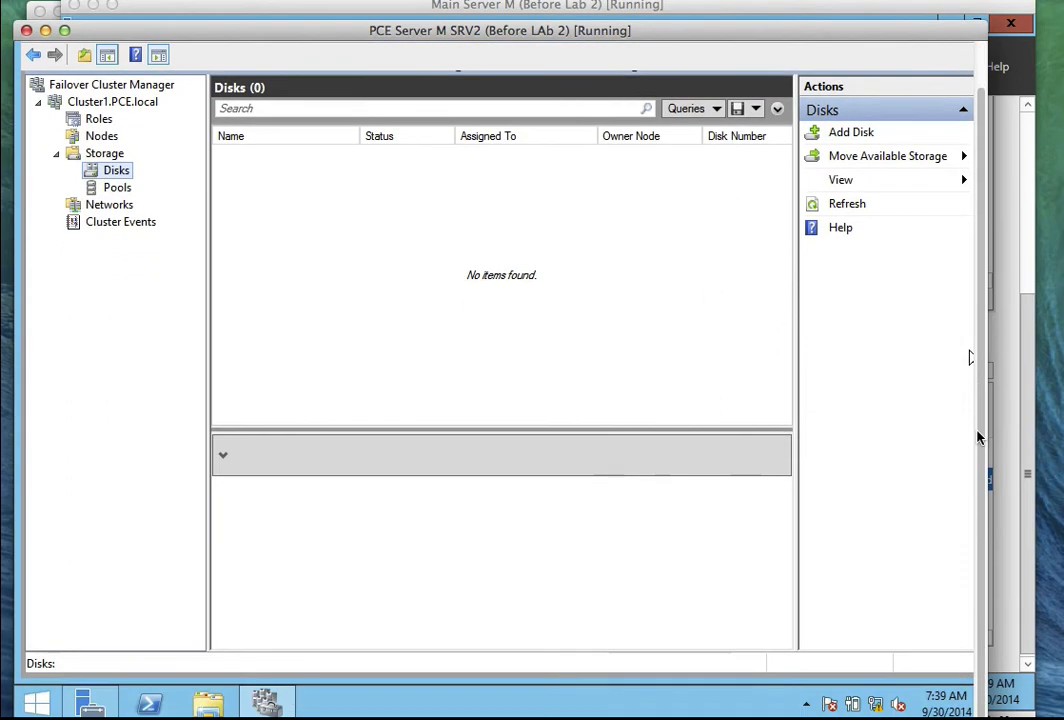
{"action": "left_click", "coordinate": [90, 703]}
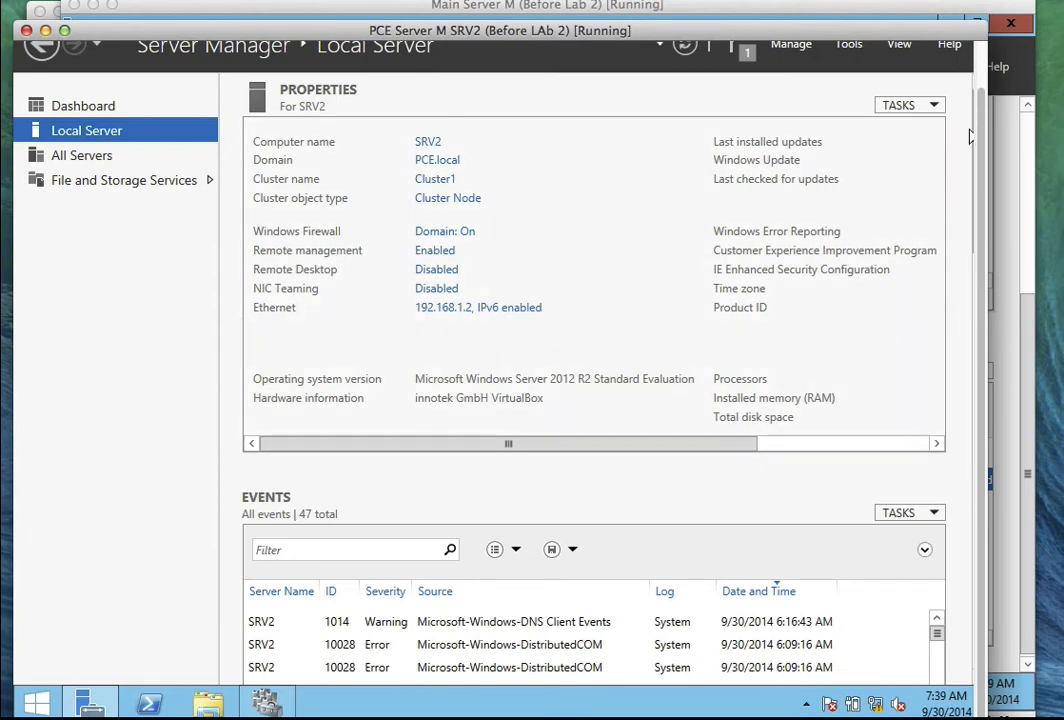
{"action": "left_click_drag", "start_coordinate": [979, 141], "coordinate": [978, 118]}
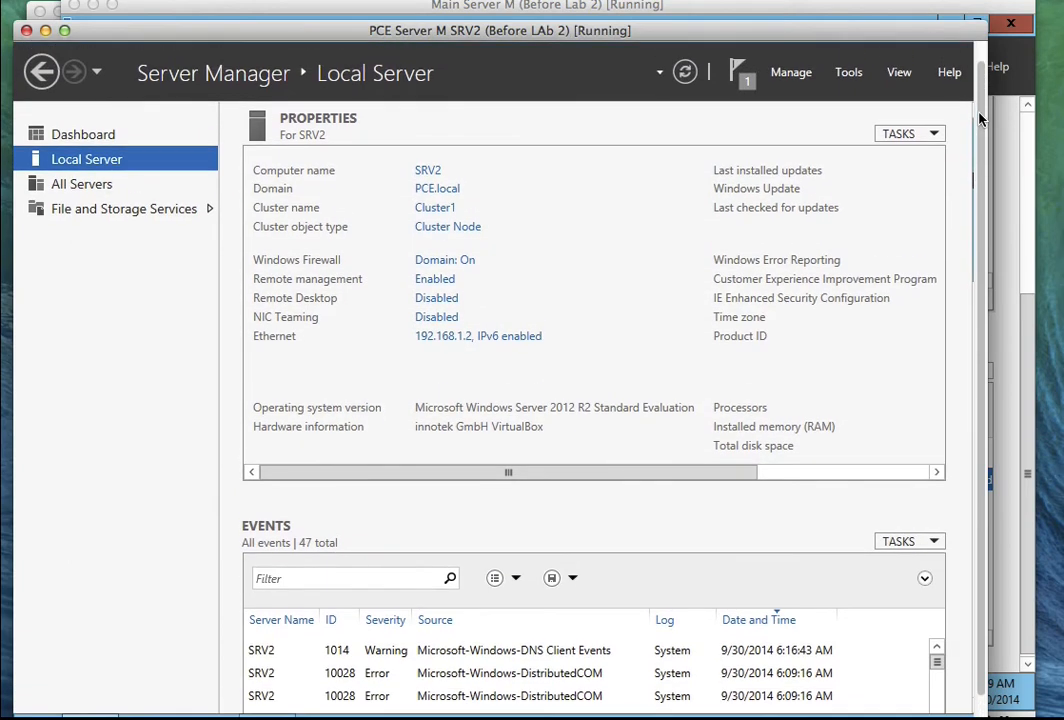
{"action": "left_click", "coordinate": [848, 74]}
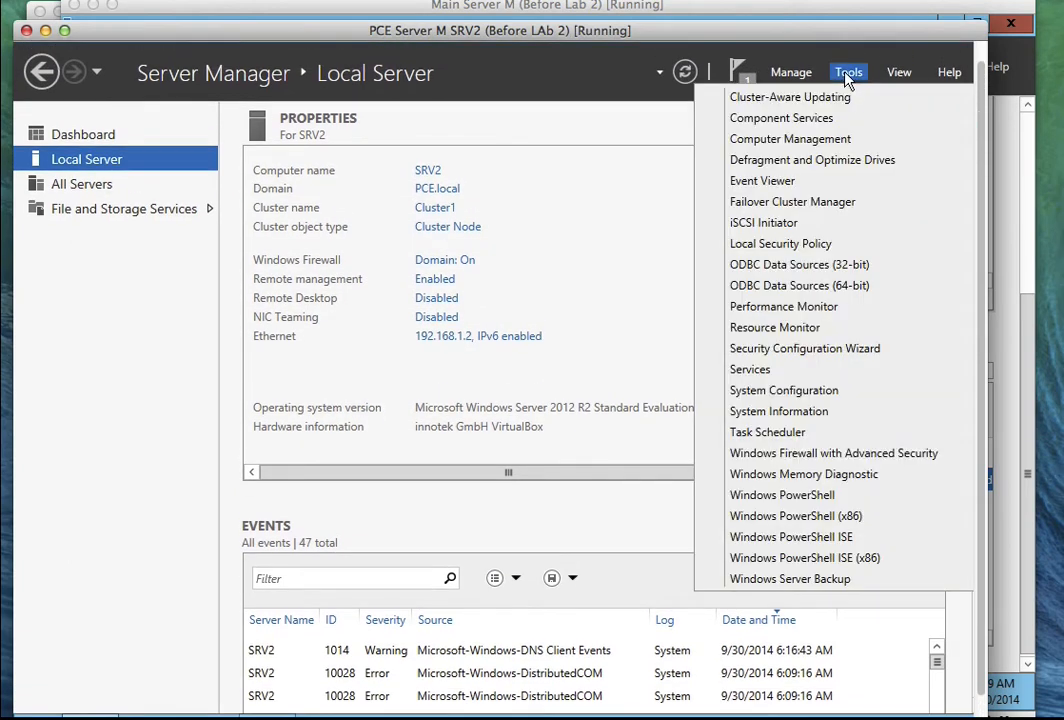
Start SRV2's iSCSI Initiator service and add discovery portal 192.168.1.1 on port 3260.
{"action": "left_click", "coordinate": [771, 224]}
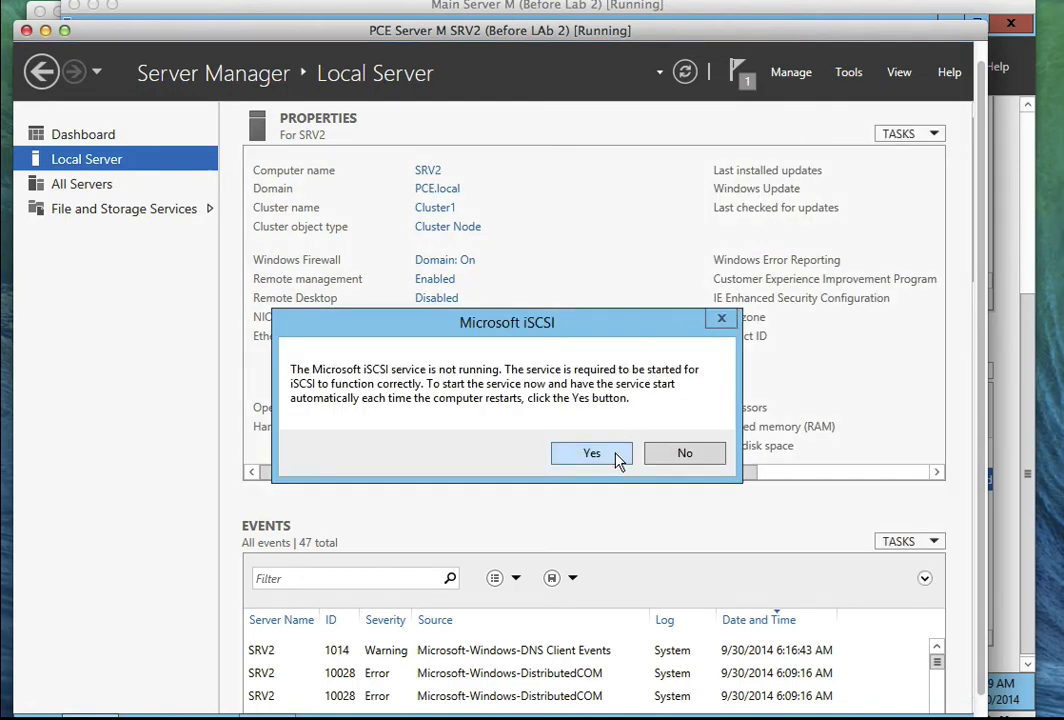
{"action": "left_click", "coordinate": [617, 455]}
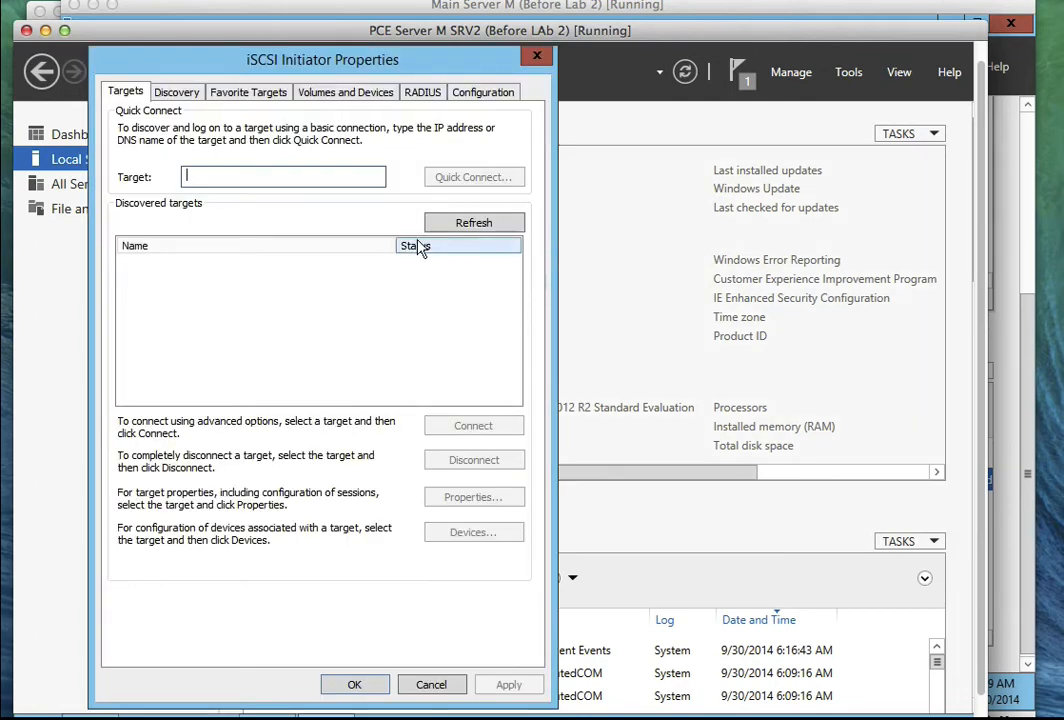
{"action": "left_click", "coordinate": [172, 93]}
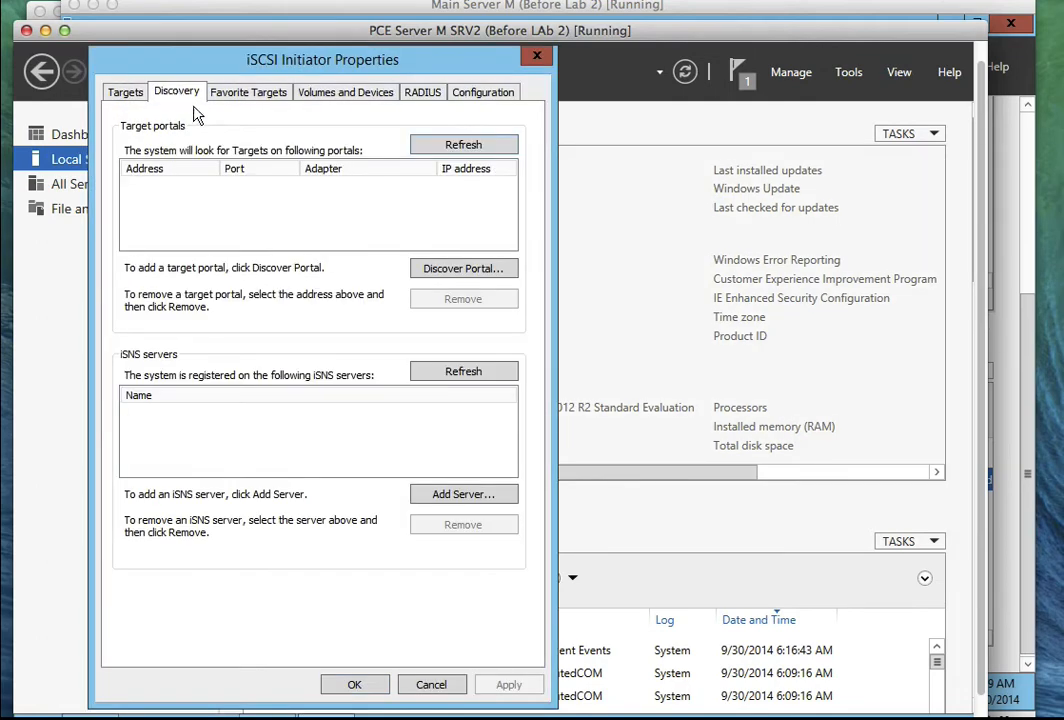
{"action": "left_click", "coordinate": [425, 268]}
{"action": "type", "text": "1"}
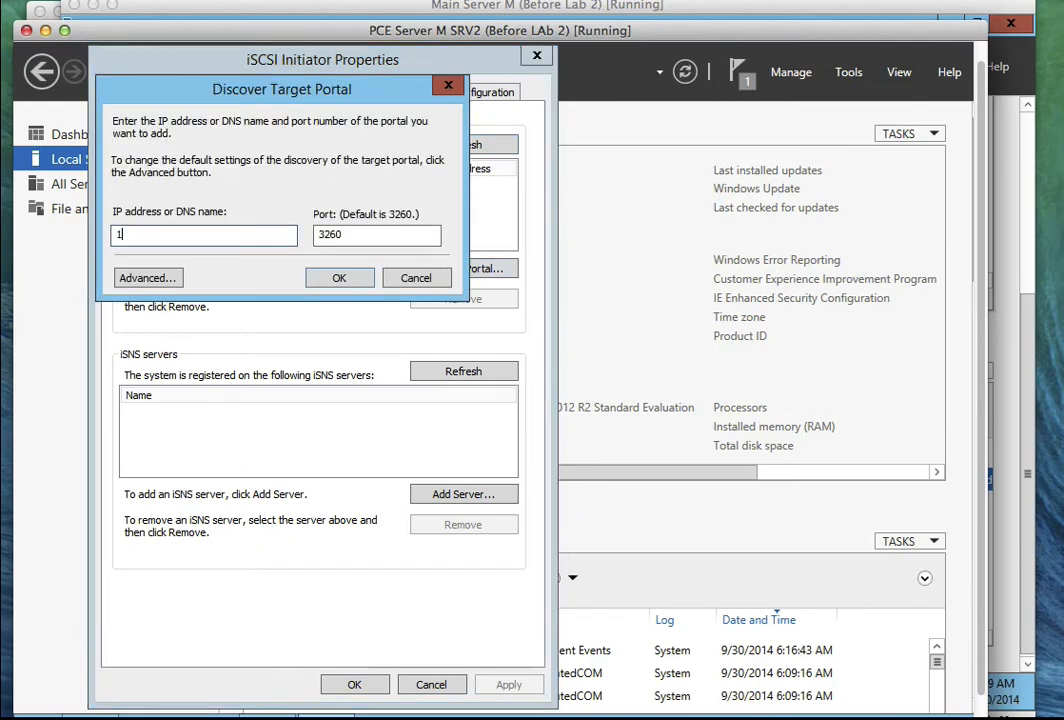
{"action": "type", "text": "92.168.1.1"}
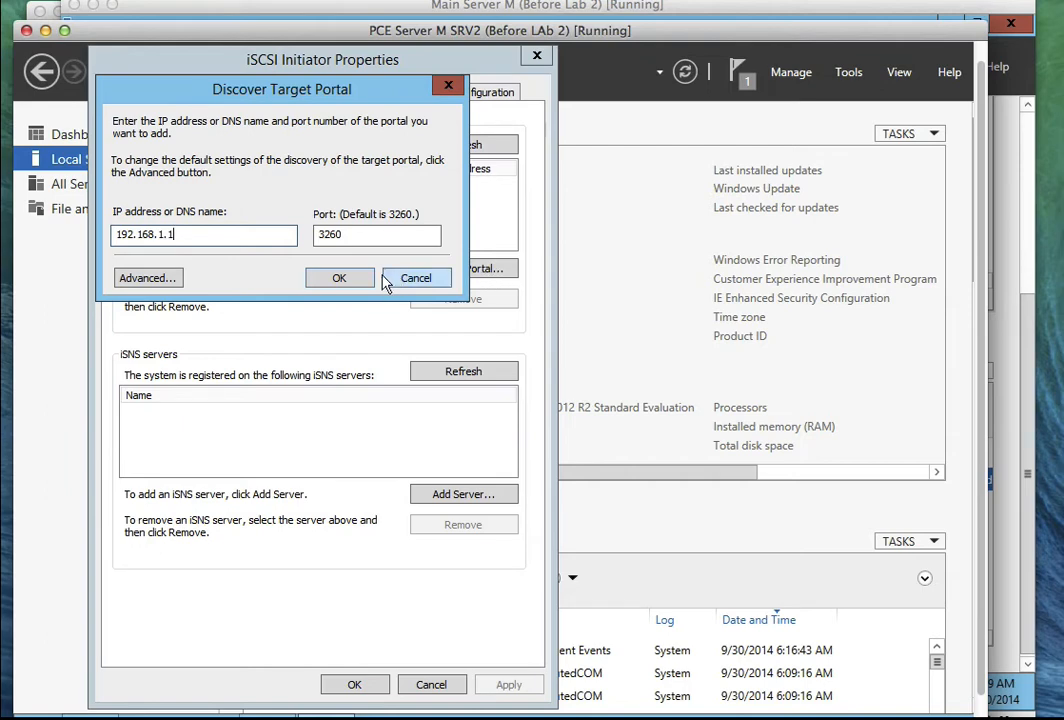
{"action": "left_click", "coordinate": [340, 278]}
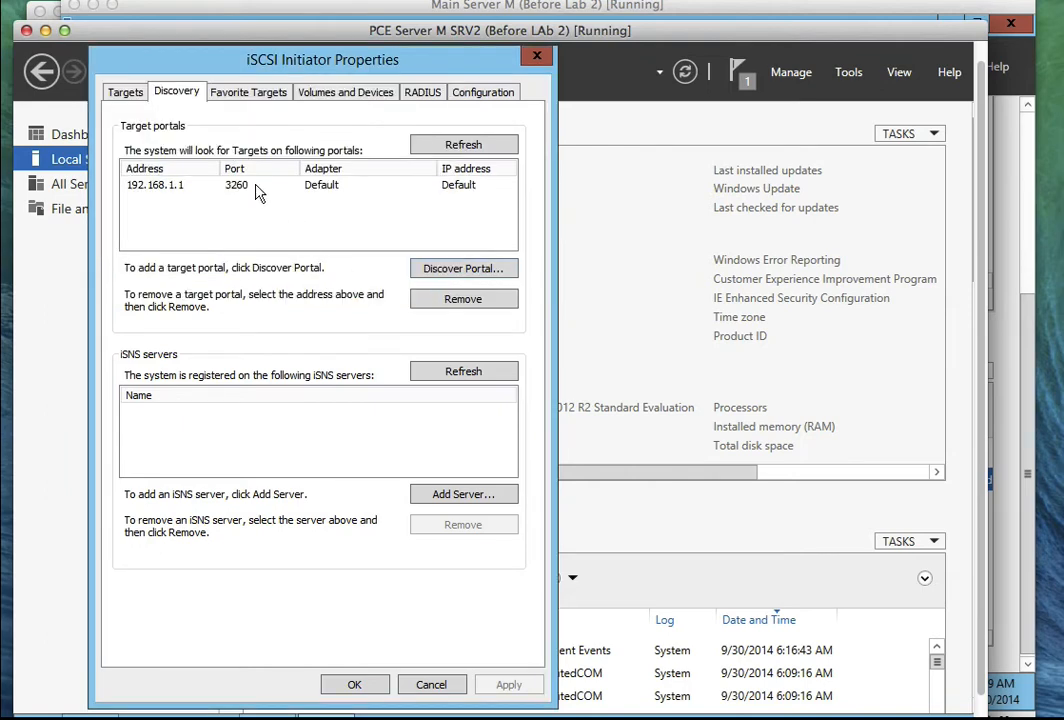
Connect to the srv1-iscsi01 target with multi-path enabled, then close the initiator.
{"action": "left_click", "coordinate": [112, 88]}
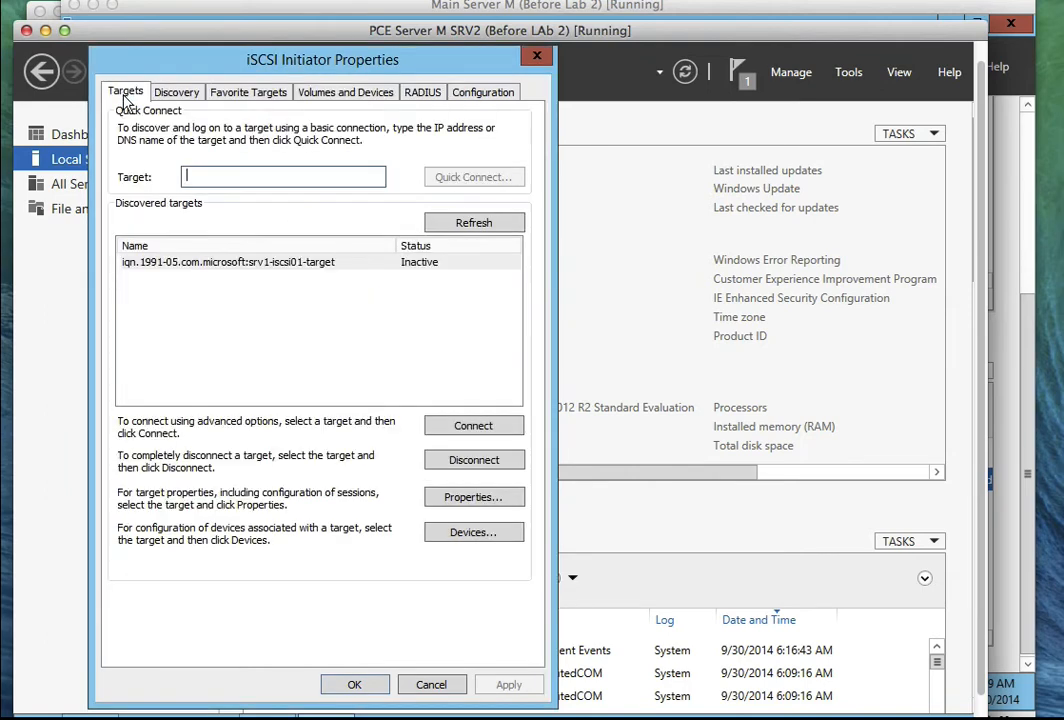
{"action": "left_click", "coordinate": [373, 266]}
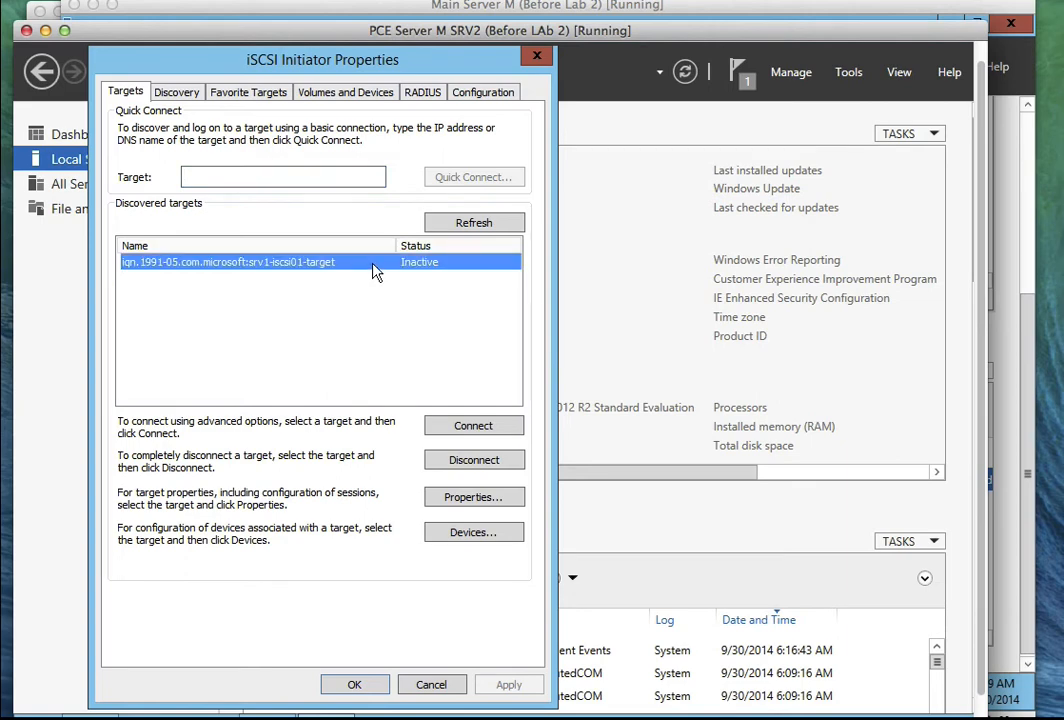
{"action": "left_click", "coordinate": [498, 428]}
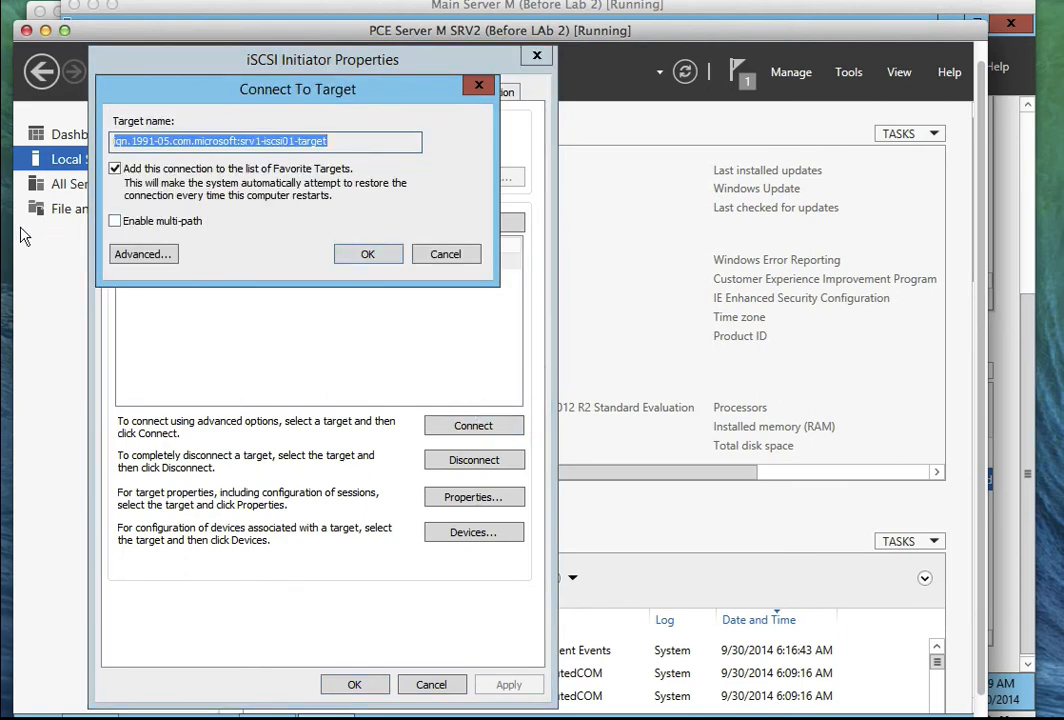
{"action": "left_click", "coordinate": [117, 221]}
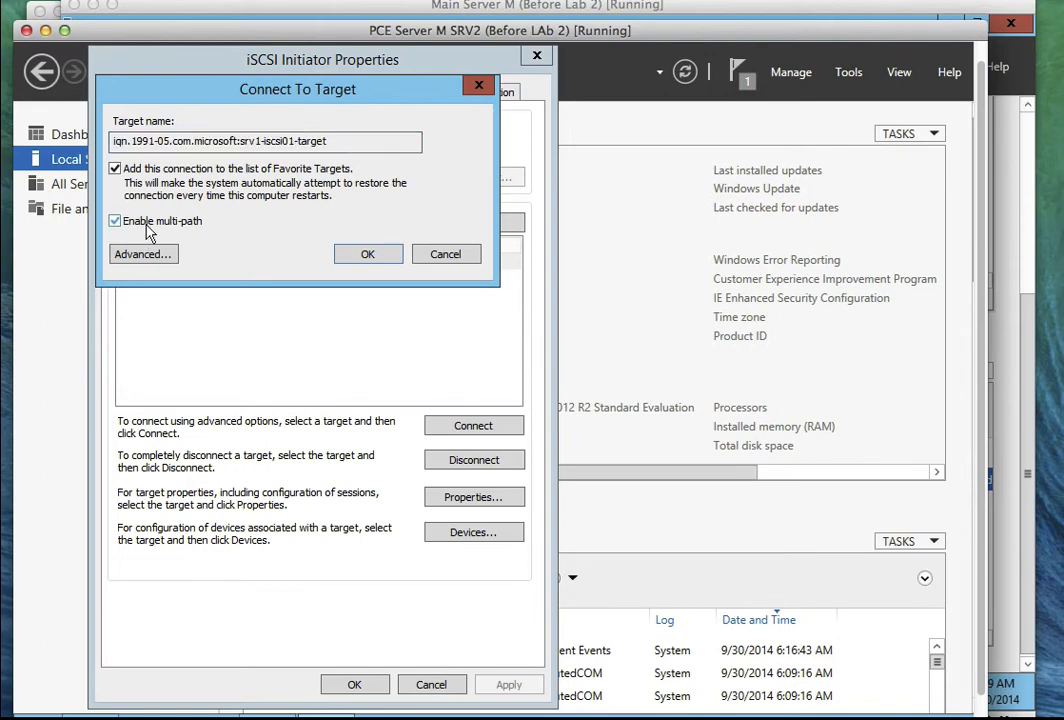
{"action": "left_click", "coordinate": [367, 256]}
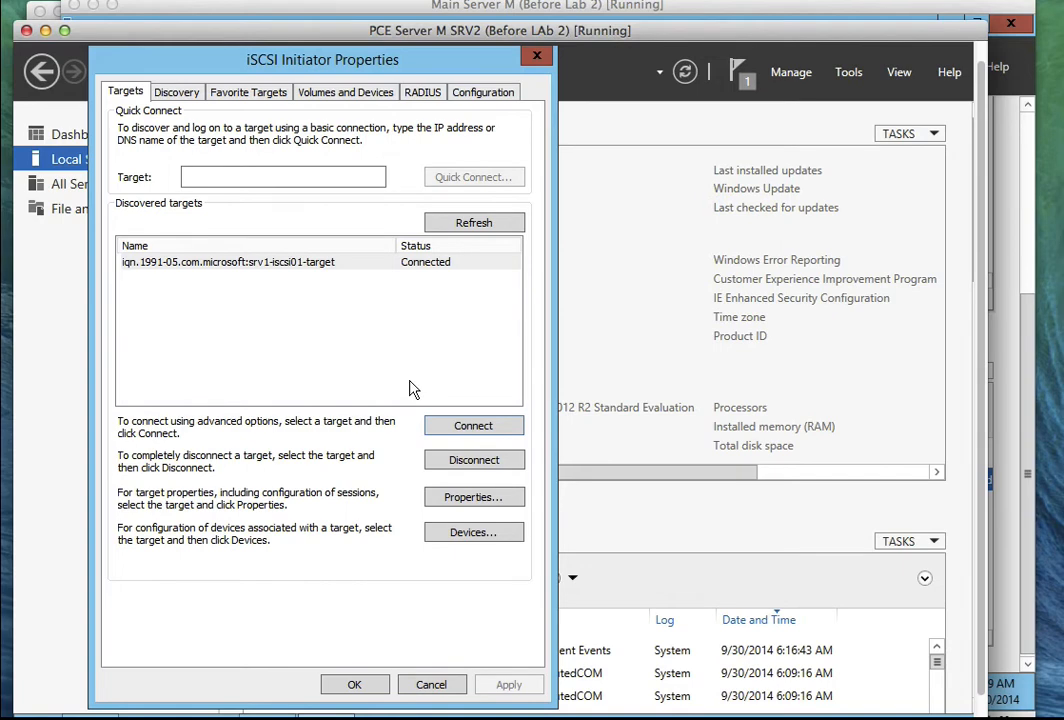
{"action": "left_click", "coordinate": [536, 62]}
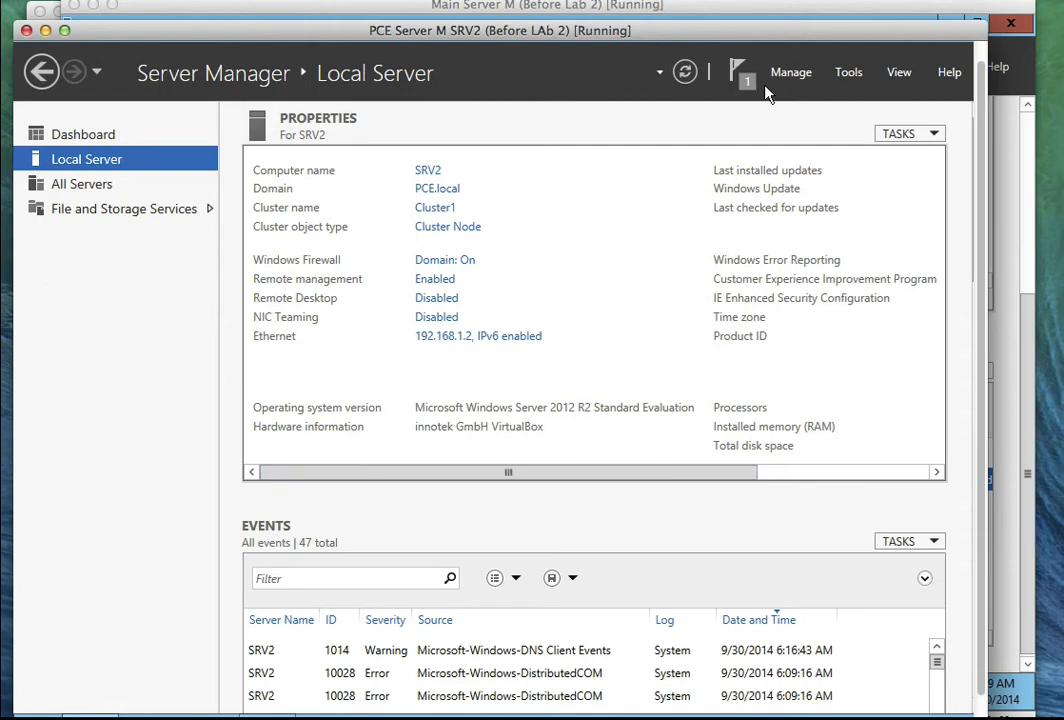
Open Disk Management in Computer Management and bring Disk 1 and Disk 2 online.
{"action": "left_click", "coordinate": [845, 74]}
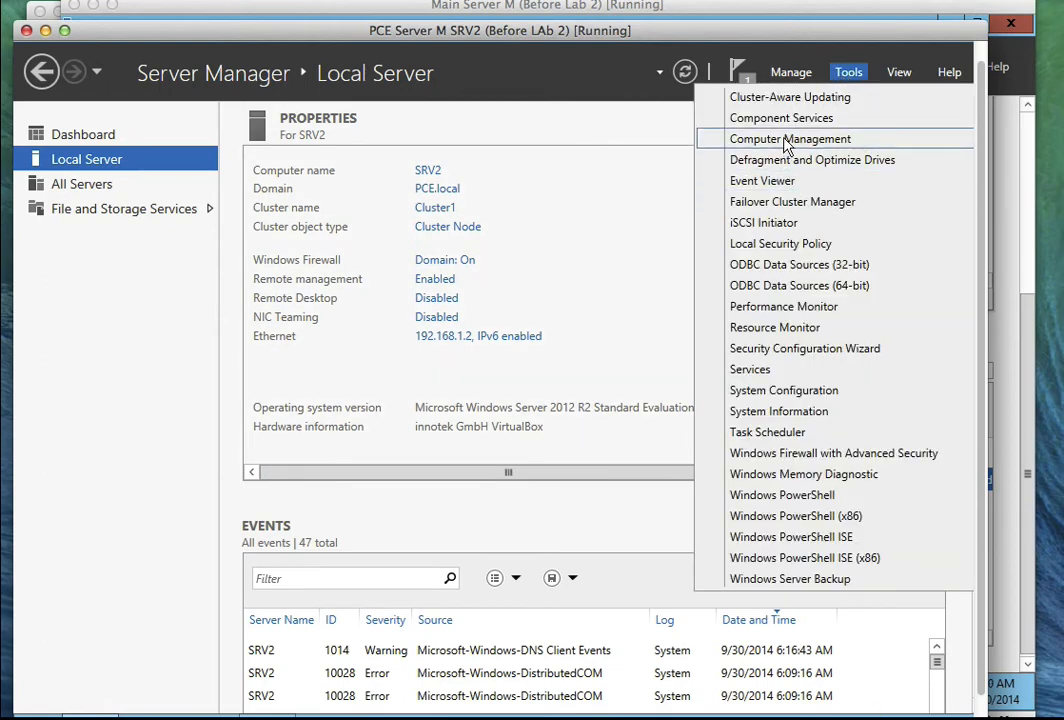
{"action": "left_click", "coordinate": [785, 146]}
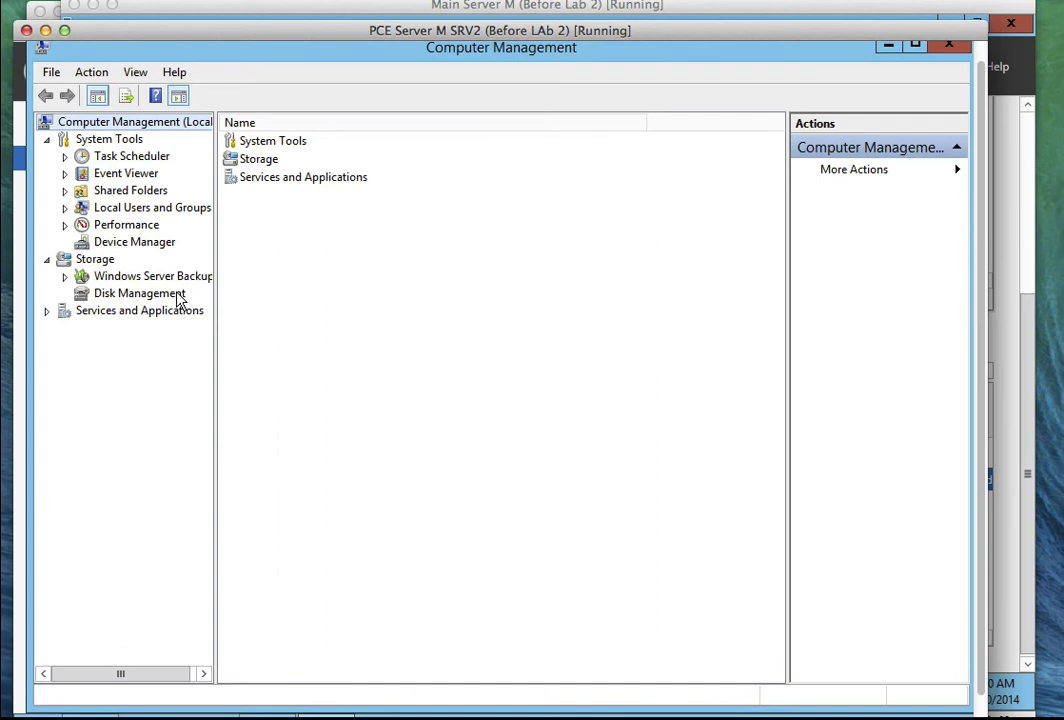
{"action": "left_click", "coordinate": [182, 296]}
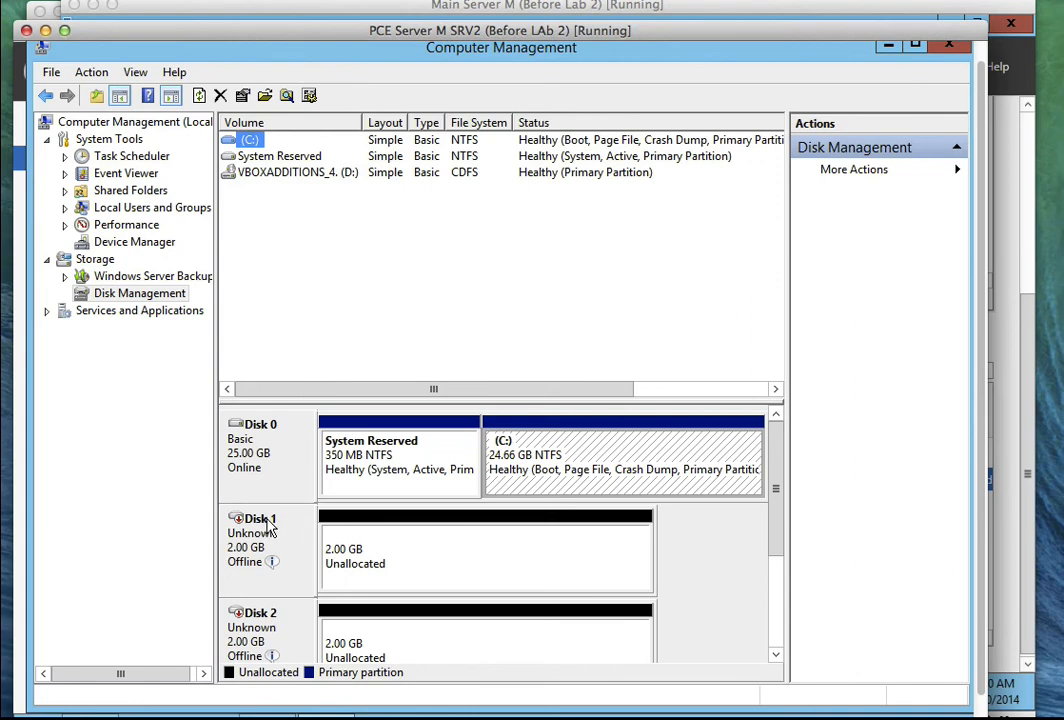
{"action": "right_click", "coordinate": [268, 528]}
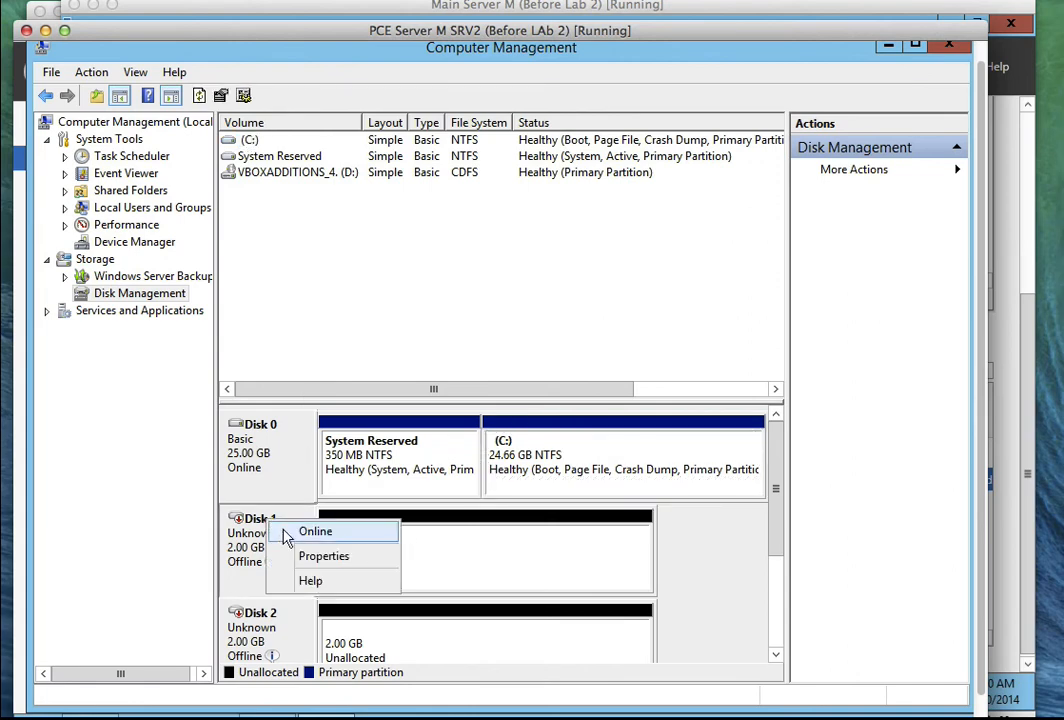
{"action": "left_click", "coordinate": [287, 533]}
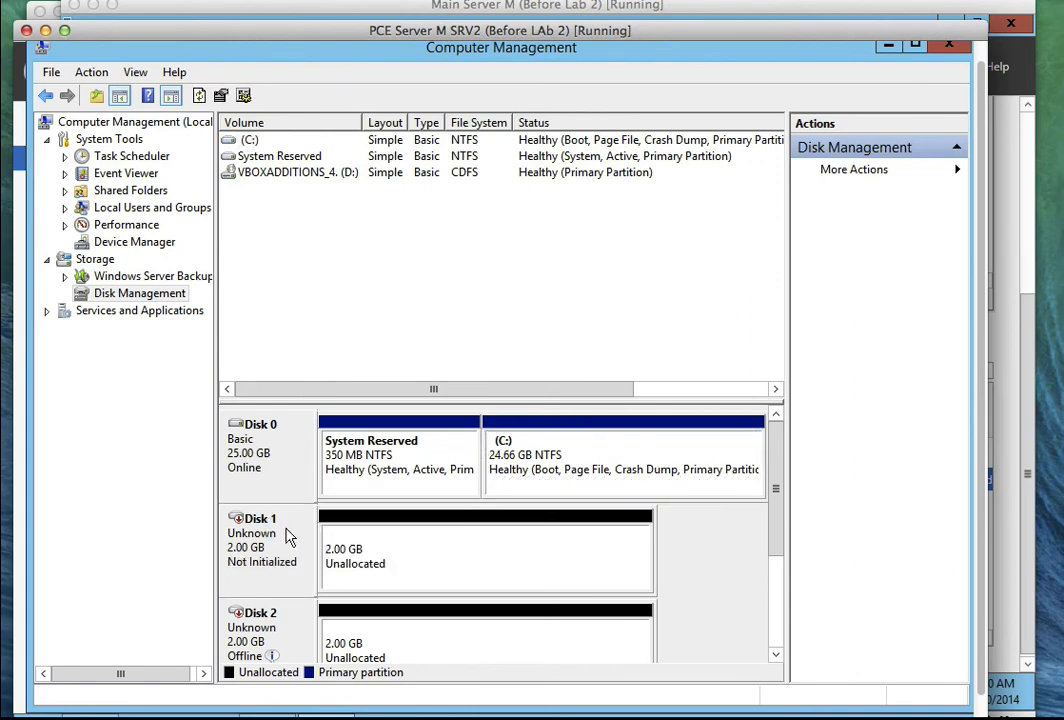
{"action": "left_click_drag", "start_coordinate": [775, 472], "coordinate": [776, 514]}
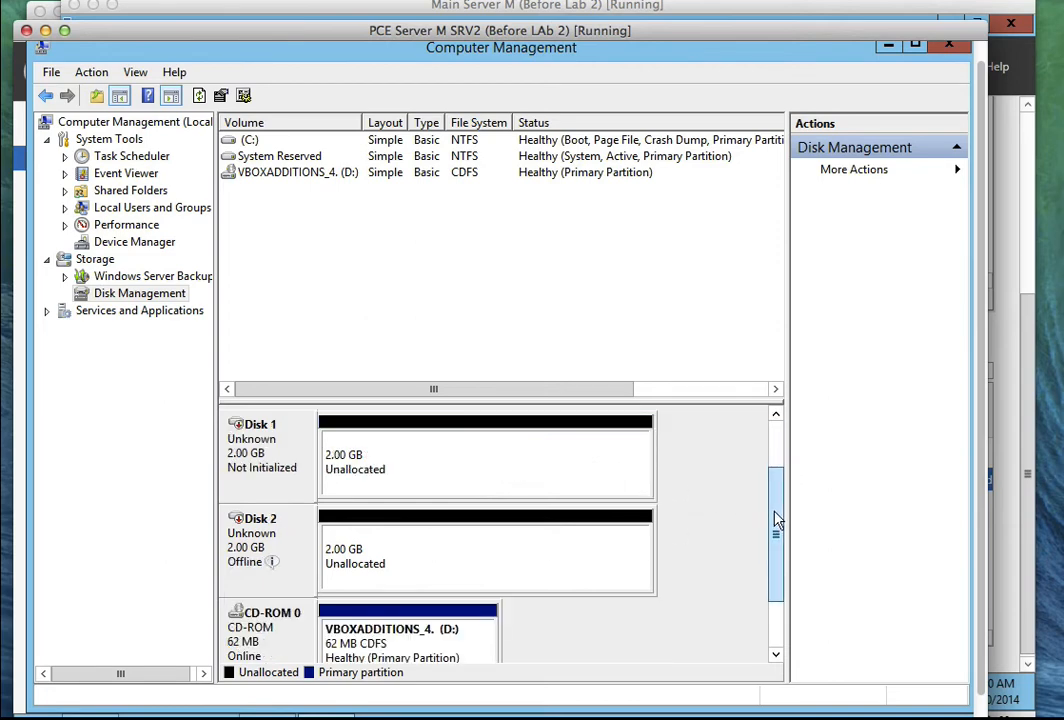
{"action": "right_click", "coordinate": [258, 518]}
{"action": "left_click", "coordinate": [280, 530]}
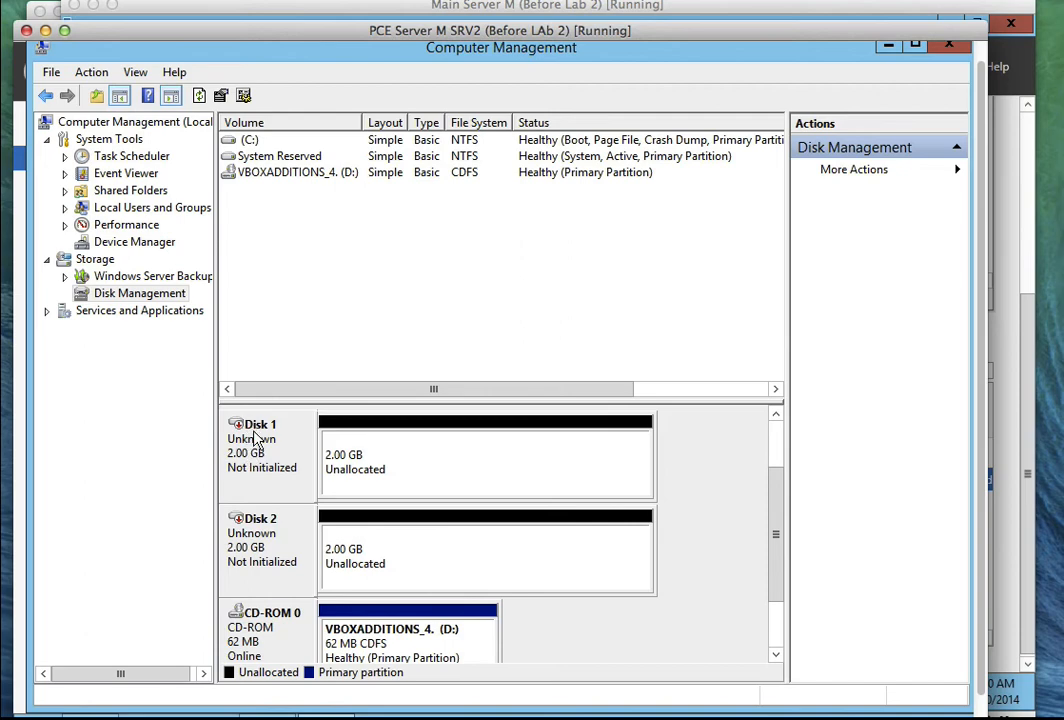
Initialize Disk 1 and Disk 2 with the MBR partition style.
{"action": "right_click", "coordinate": [258, 437]}
{"action": "left_click", "coordinate": [286, 440]}
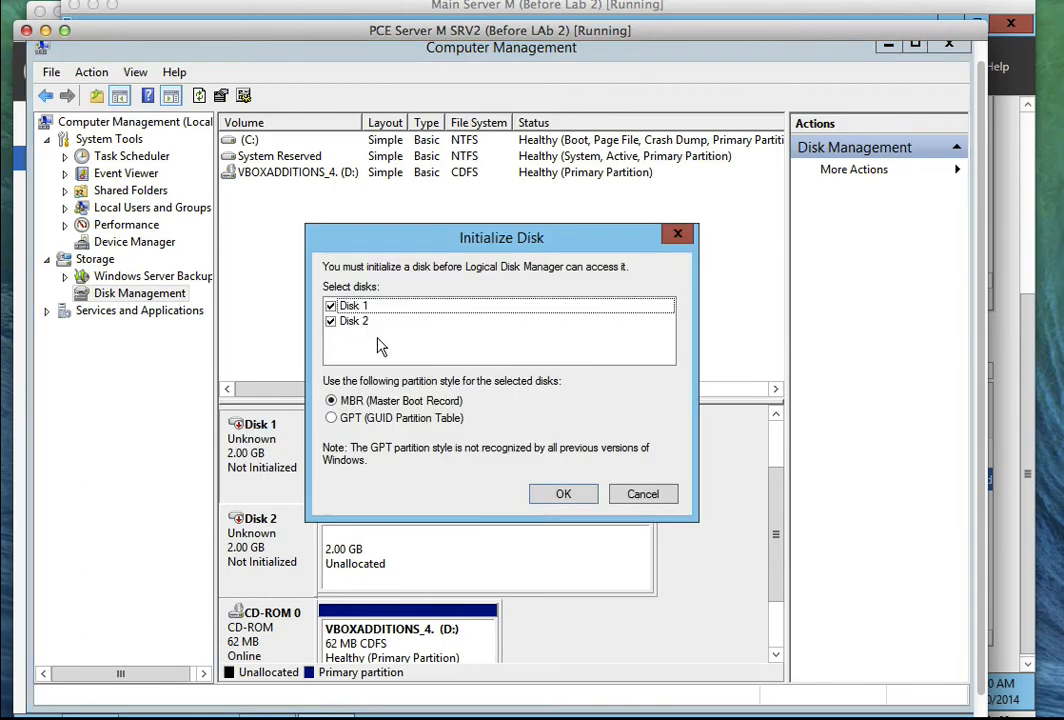
{"action": "left_click", "coordinate": [574, 499]}
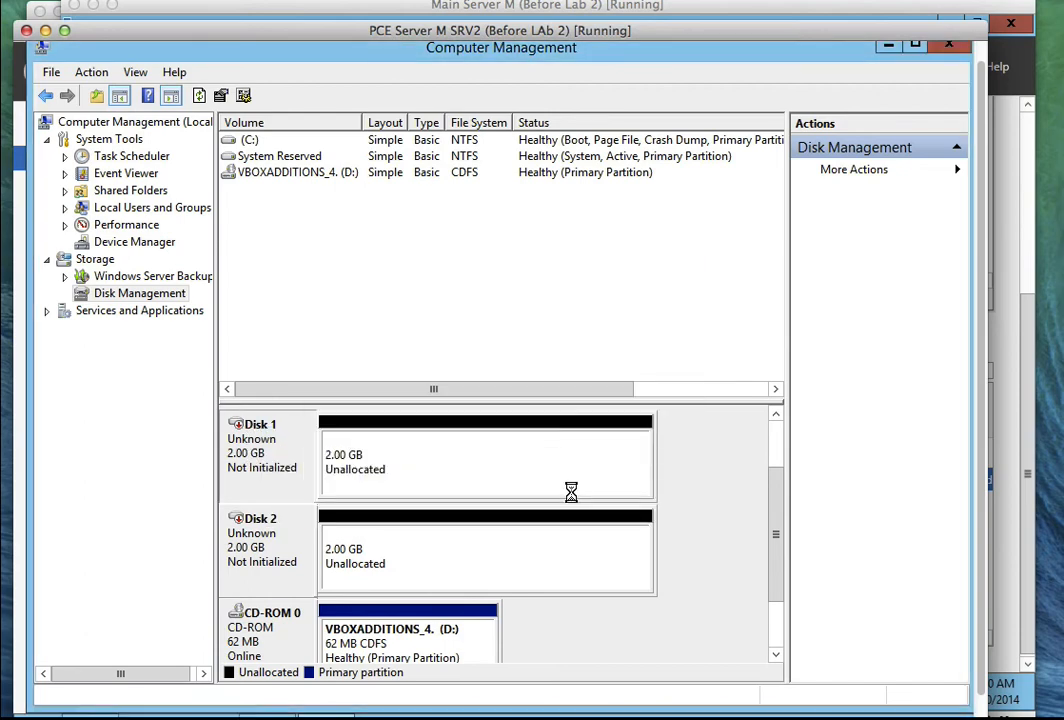
Create an NTFS simple volume on Disk 1 using full size and drive letter E.
{"action": "right_click", "coordinate": [400, 471]}
{"action": "left_click", "coordinate": [420, 477]}
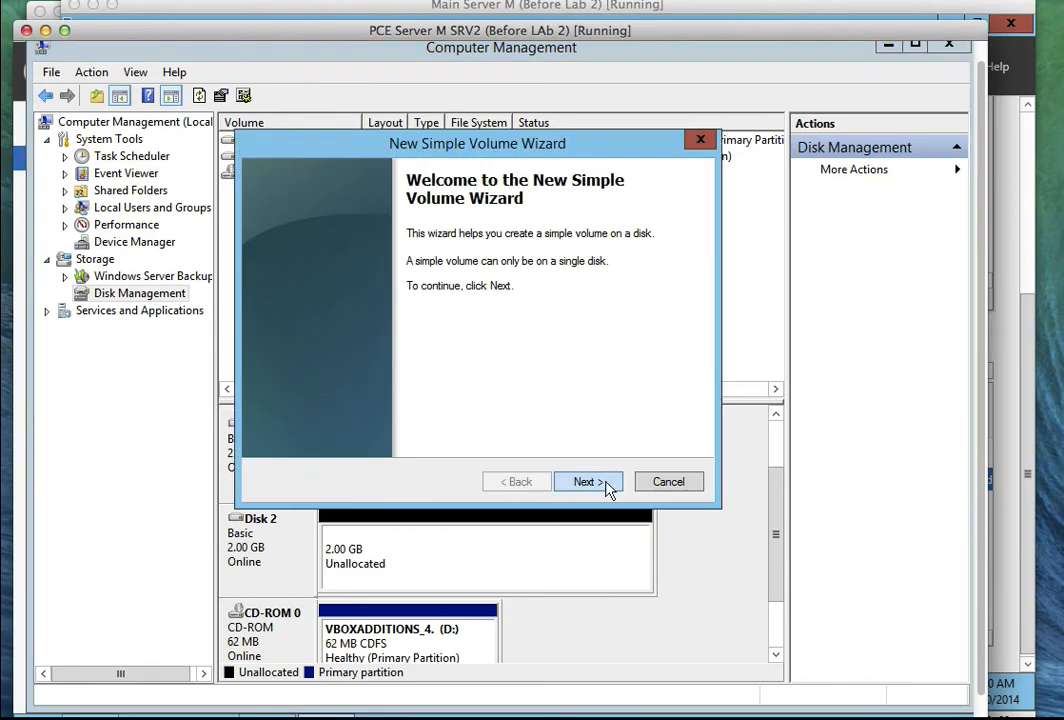
{"action": "left_click", "coordinate": [604, 484]}
{"action": "left_click", "coordinate": [603, 487]}
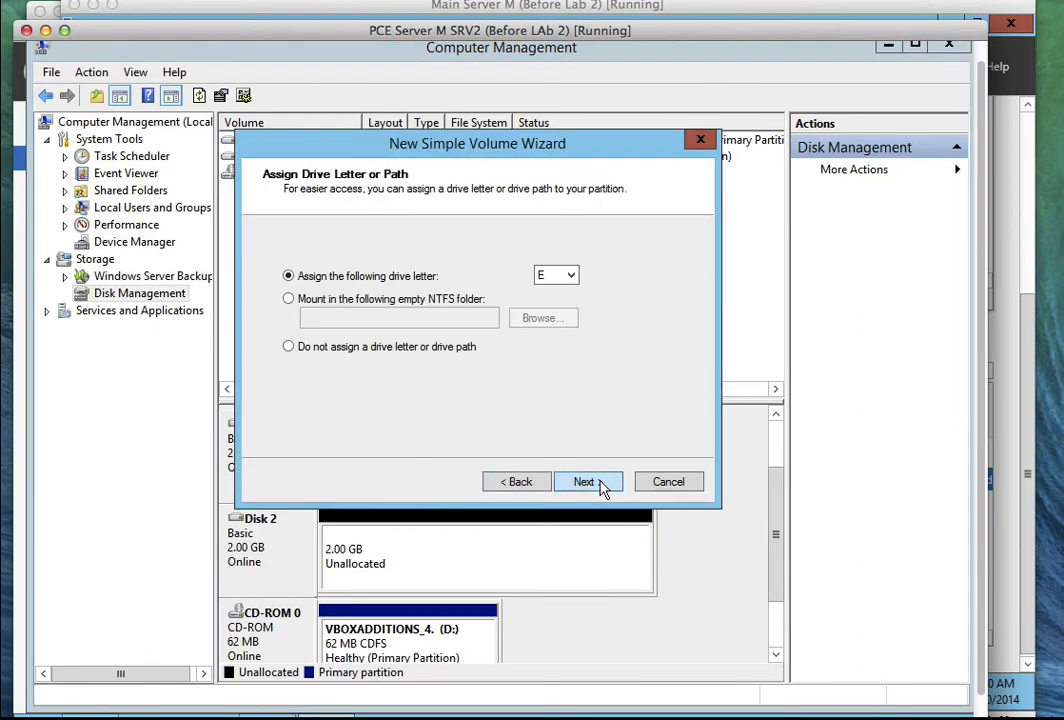
{"action": "left_click", "coordinate": [601, 487]}
{"action": "left_click", "coordinate": [601, 488]}
{"action": "left_click", "coordinate": [588, 482]}
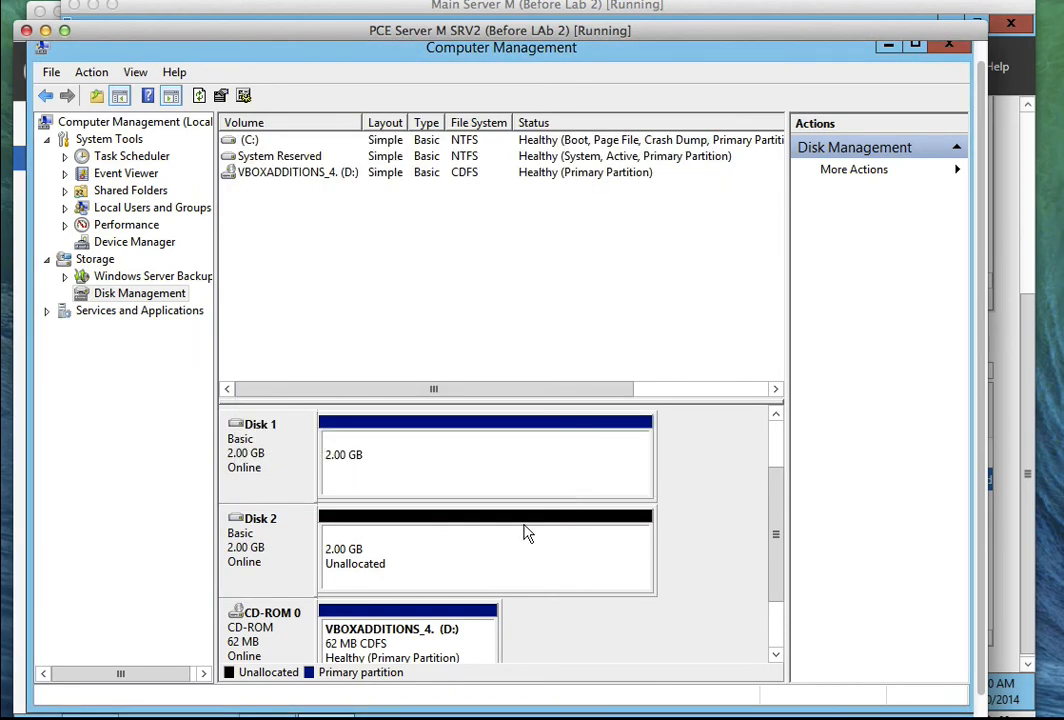
Attempt a default simple volume on Disk 2 and dismiss the not-enough-space error.
{"action": "right_click", "coordinate": [519, 556]}
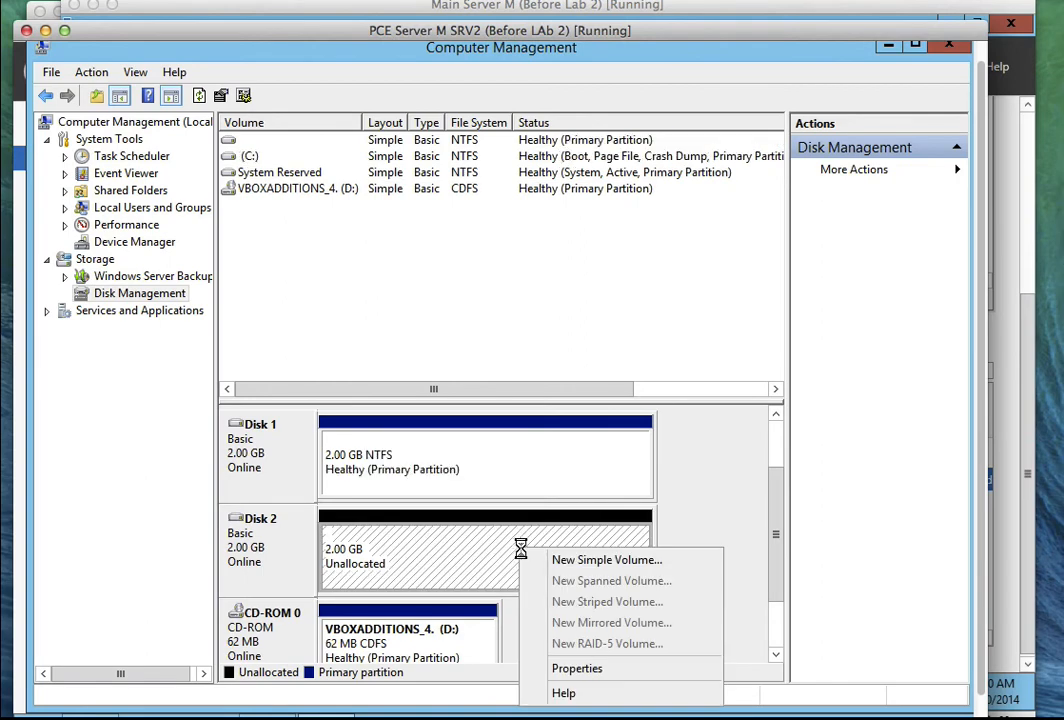
{"action": "left_click", "coordinate": [536, 560]}
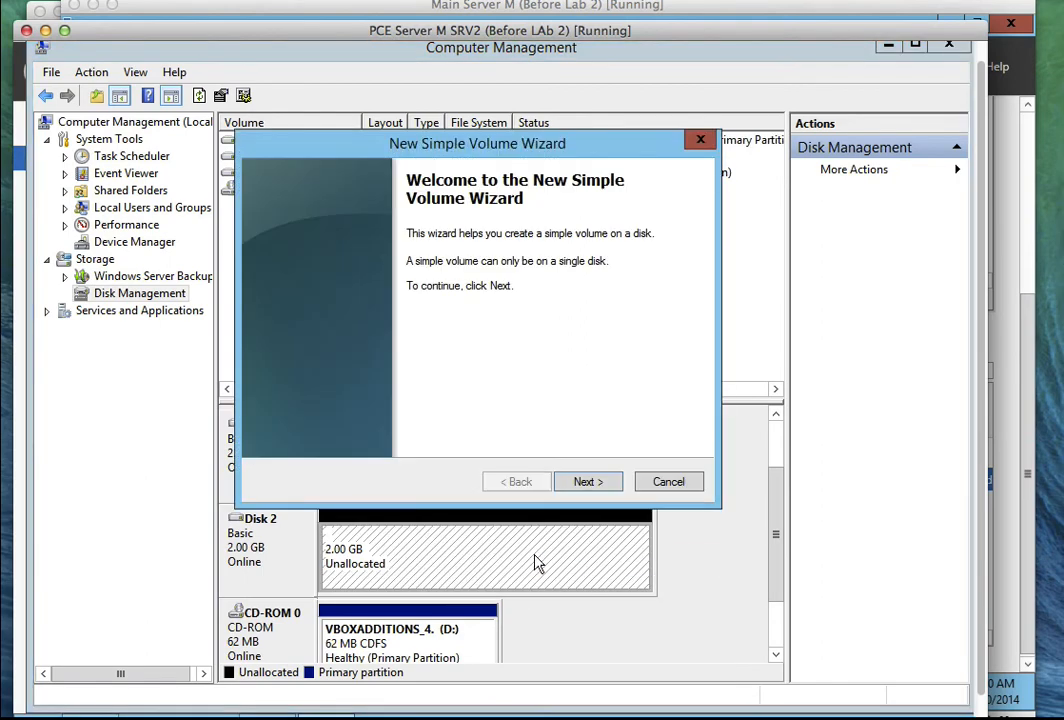
{"action": "left_click", "coordinate": [584, 484]}
{"action": "left_click", "coordinate": [583, 484]}
{"action": "left_click", "coordinate": [584, 483]}
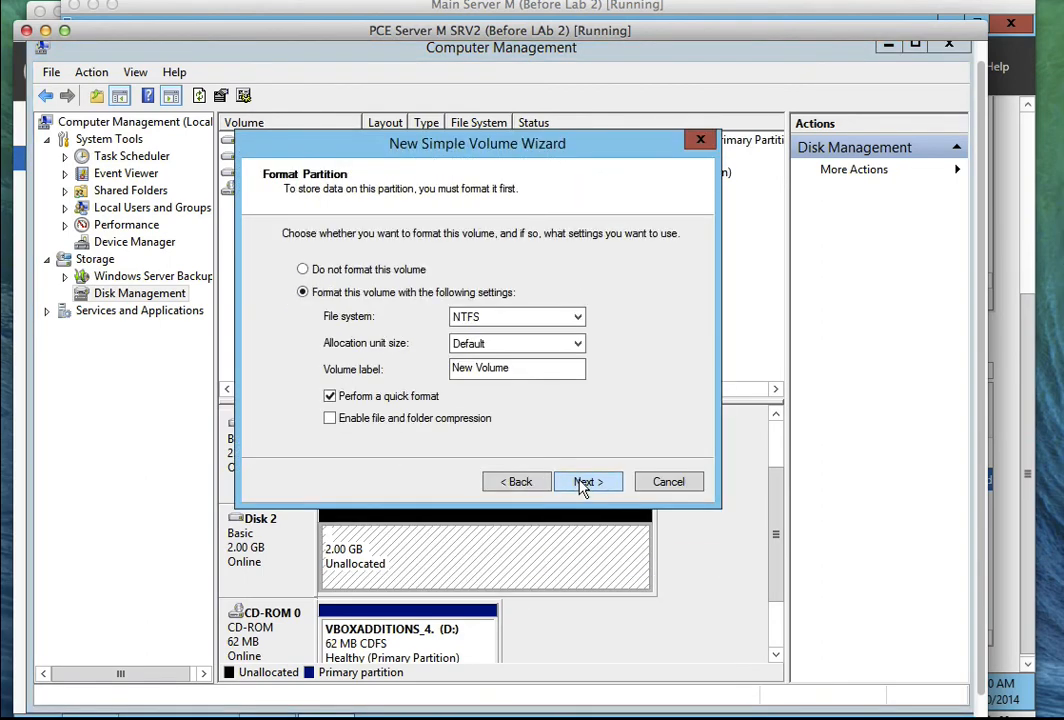
{"action": "left_click", "coordinate": [584, 483]}
{"action": "left_click", "coordinate": [584, 483]}
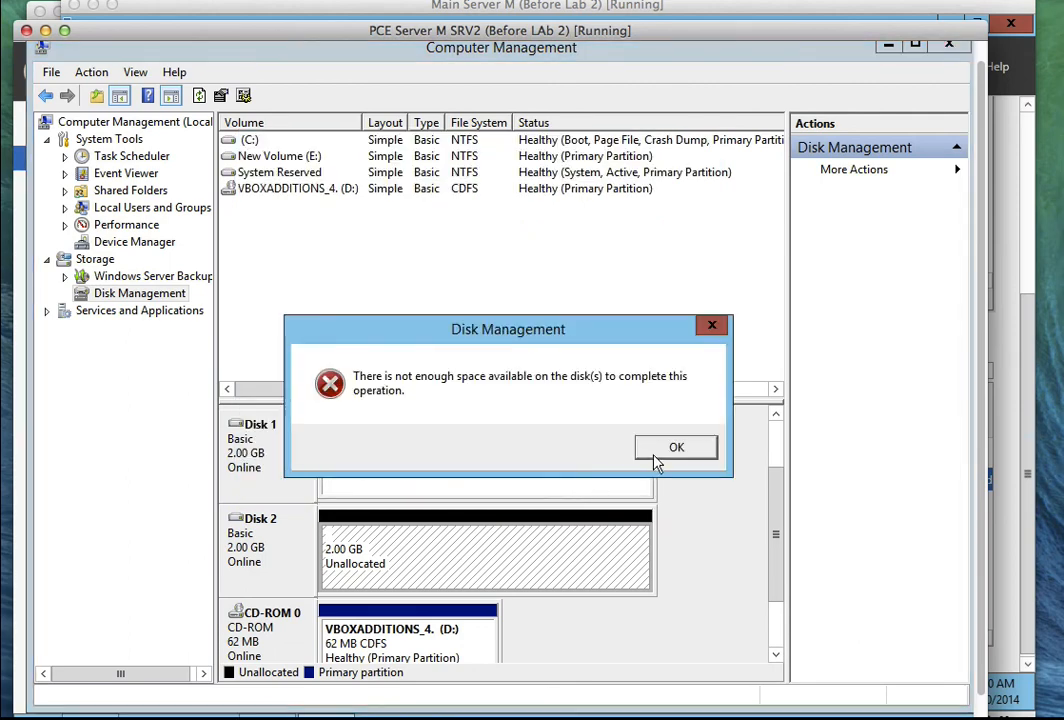
{"action": "left_click", "coordinate": [655, 456]}
Create a 2045 MB simple volume on Disk 2 with drive letter G and label 'Disk2'.
{"action": "right_click", "coordinate": [548, 545]}
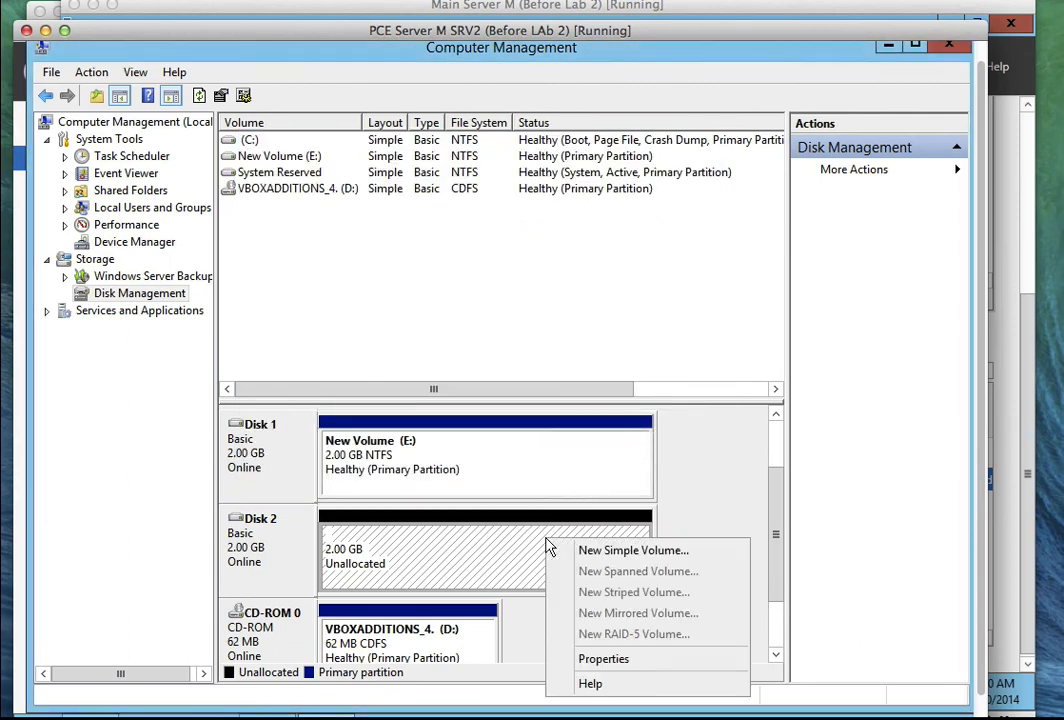
{"action": "left_click", "coordinate": [578, 551]}
{"action": "left_click", "coordinate": [584, 483]}
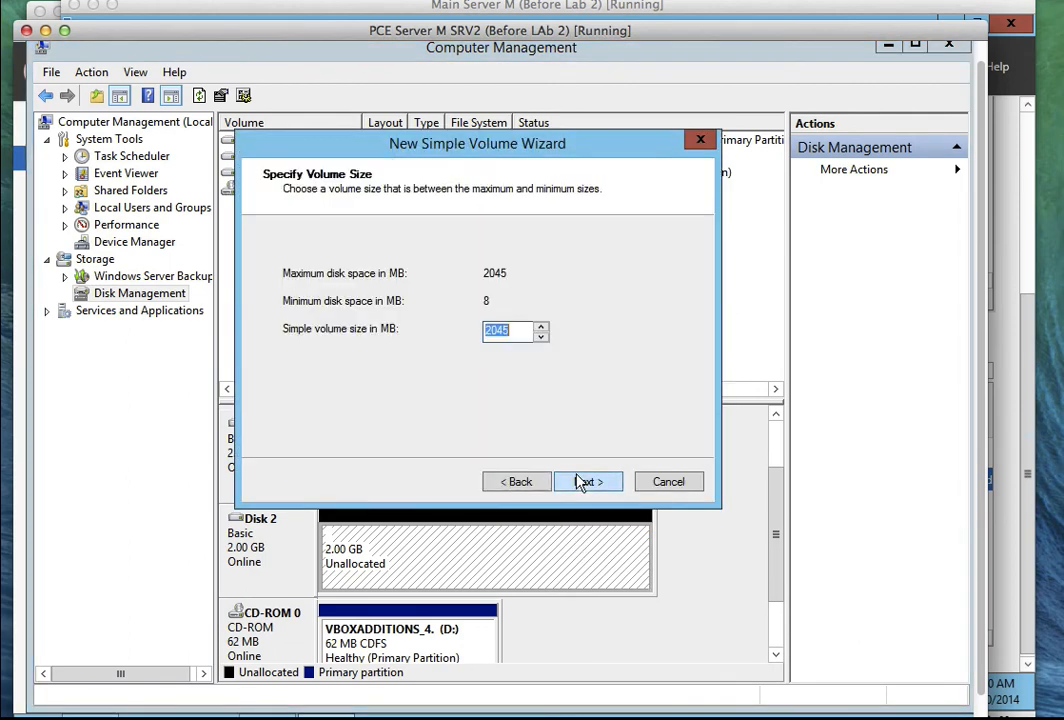
{"action": "left_click", "coordinate": [584, 482]}
{"action": "left_click", "coordinate": [584, 481]}
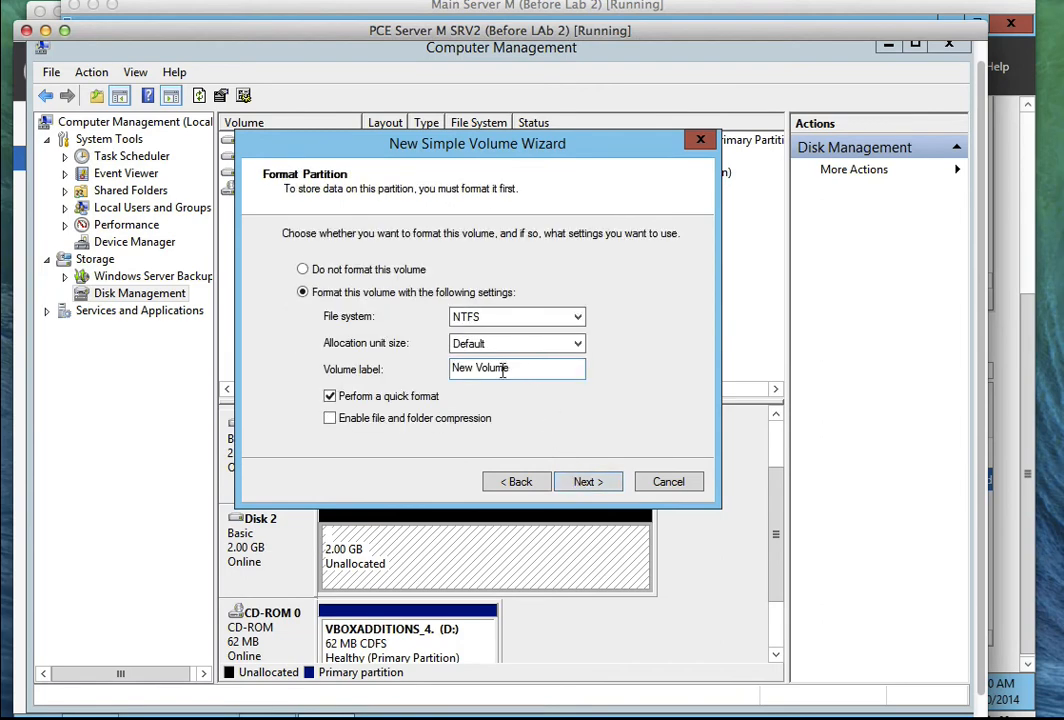
{"action": "left_click_drag", "start_coordinate": [522, 368], "coordinate": [432, 375]}
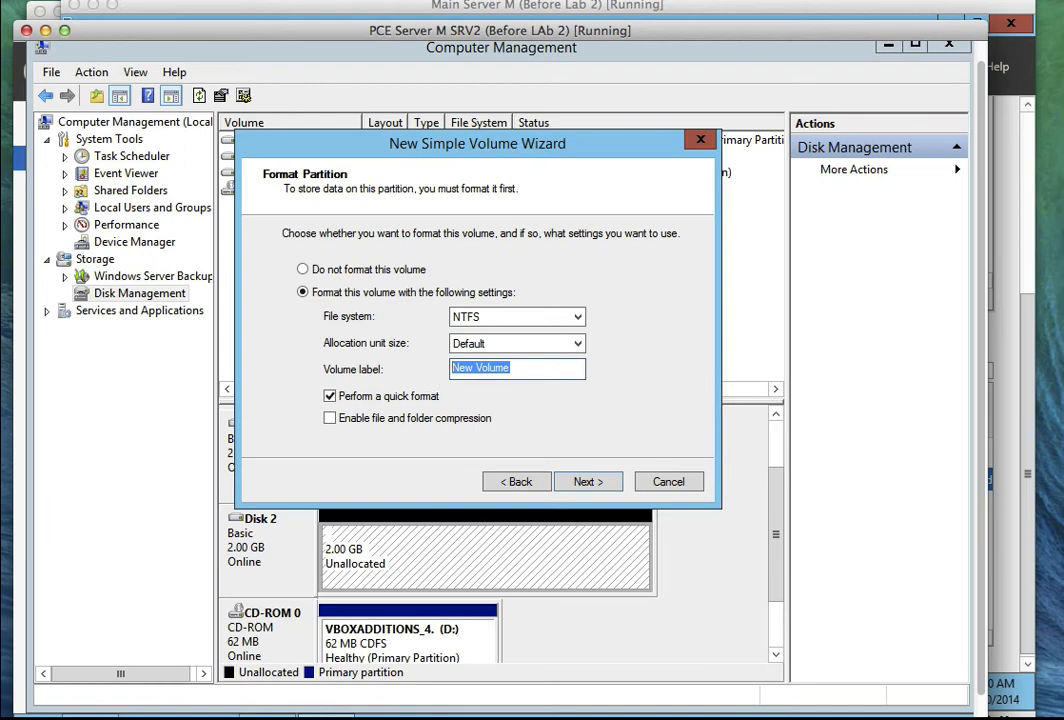
{"action": "type", "text": "Dik"}
{"action": "key", "text": "BackSpace"}
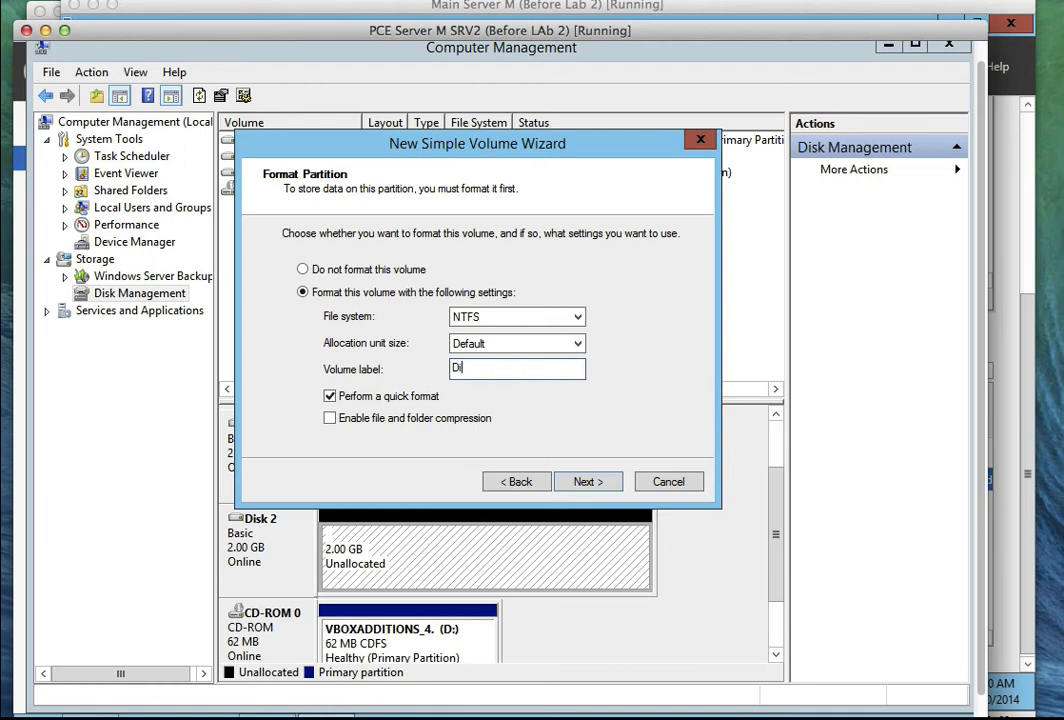
{"action": "type", "text": "sk2"}
{"action": "left_click", "coordinate": [588, 482]}
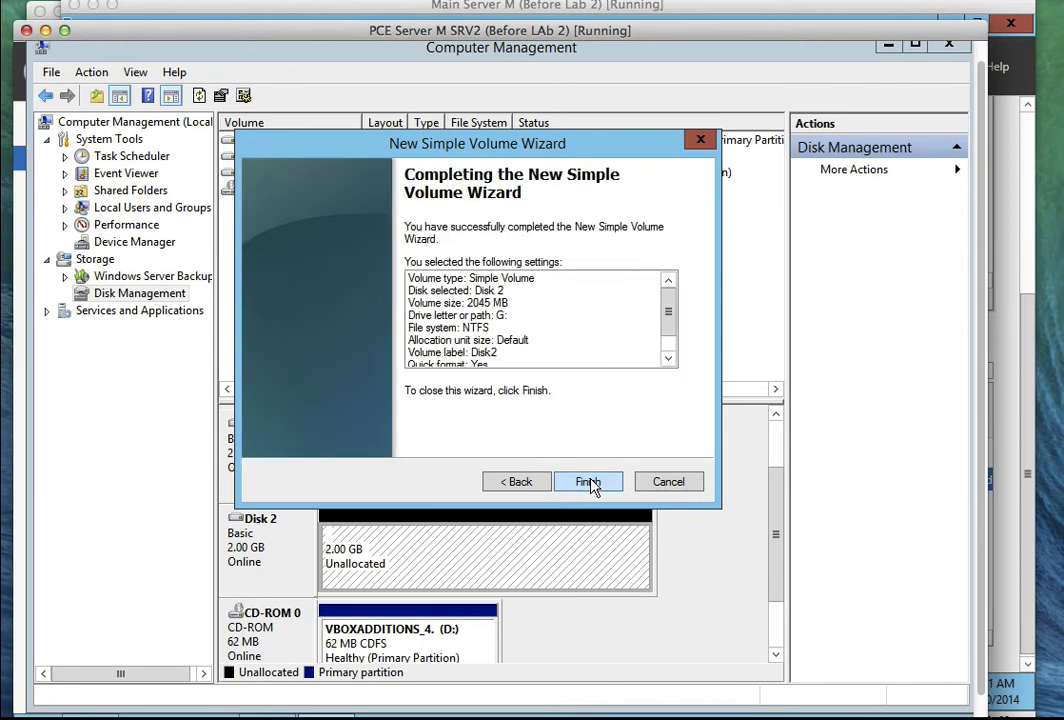
{"action": "left_click", "coordinate": [590, 481]}
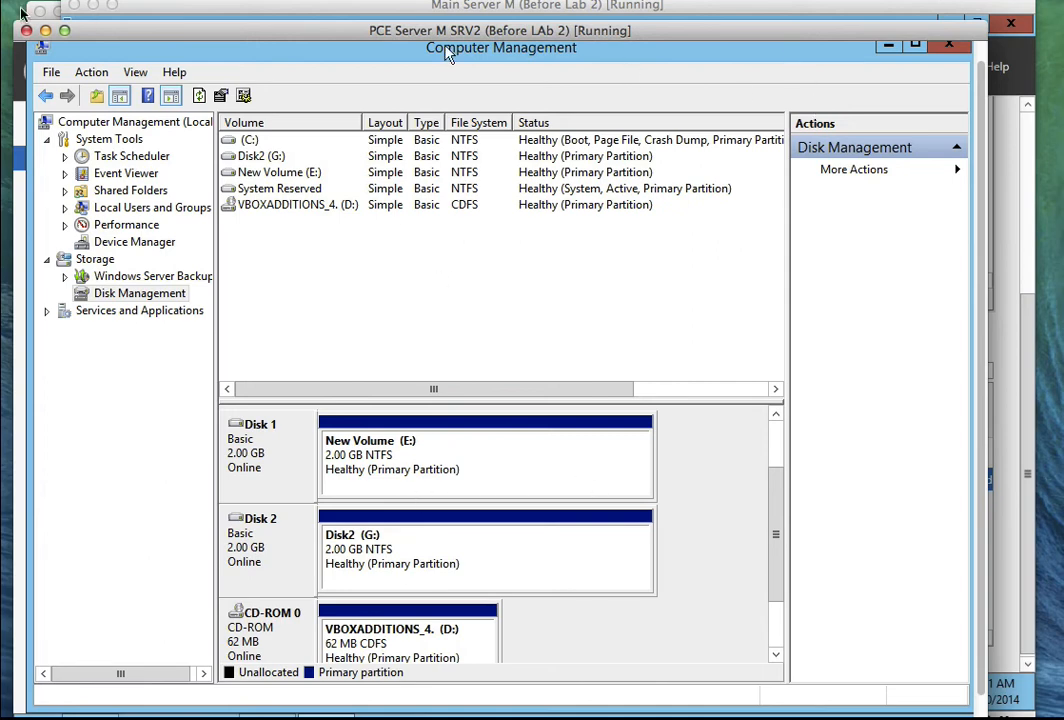
Unlock the SRV3 VM via Insert Ctrl-Alt-Del and sign in with the Administrator password.
{"action": "left_click", "coordinate": [46, 5]}
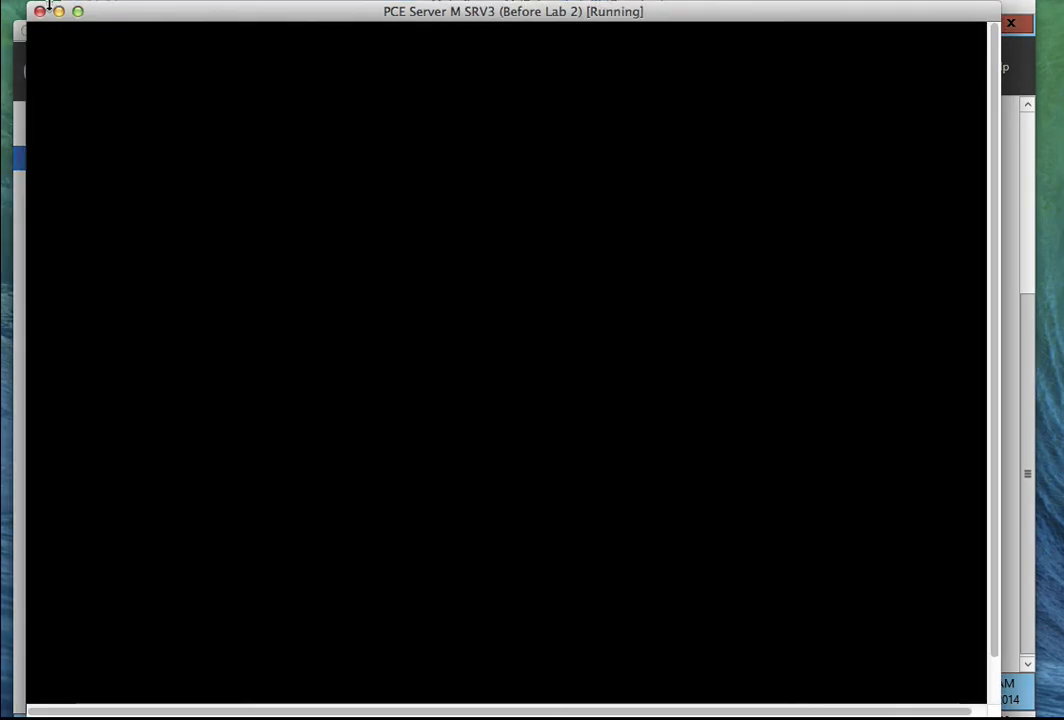
{"action": "left_click", "coordinate": [178, 1]}
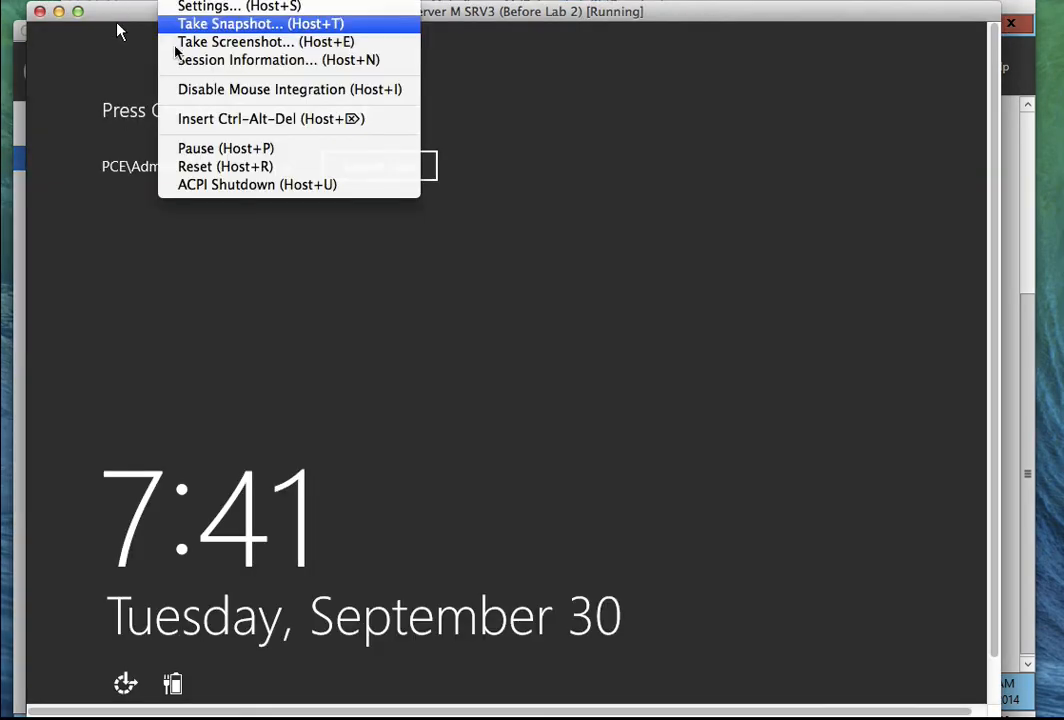
{"action": "left_click", "coordinate": [205, 119]}
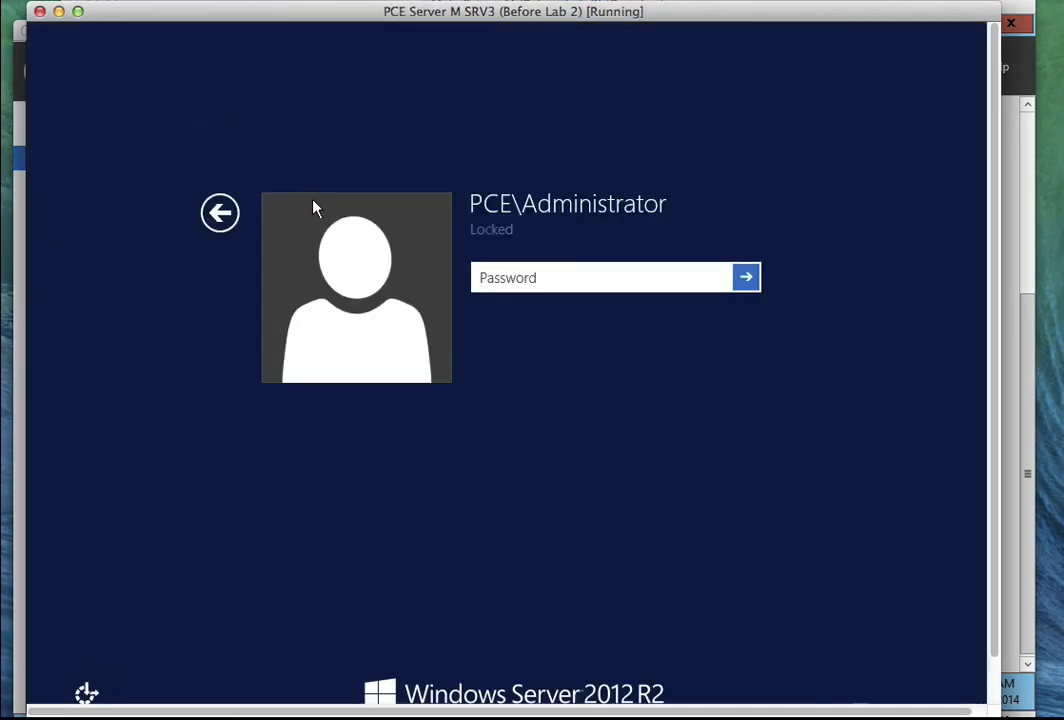
{"action": "left_click", "coordinate": [525, 290]}
{"action": "type", "text": "Pa$$w0rd"}
{"action": "key", "text": "Return"}
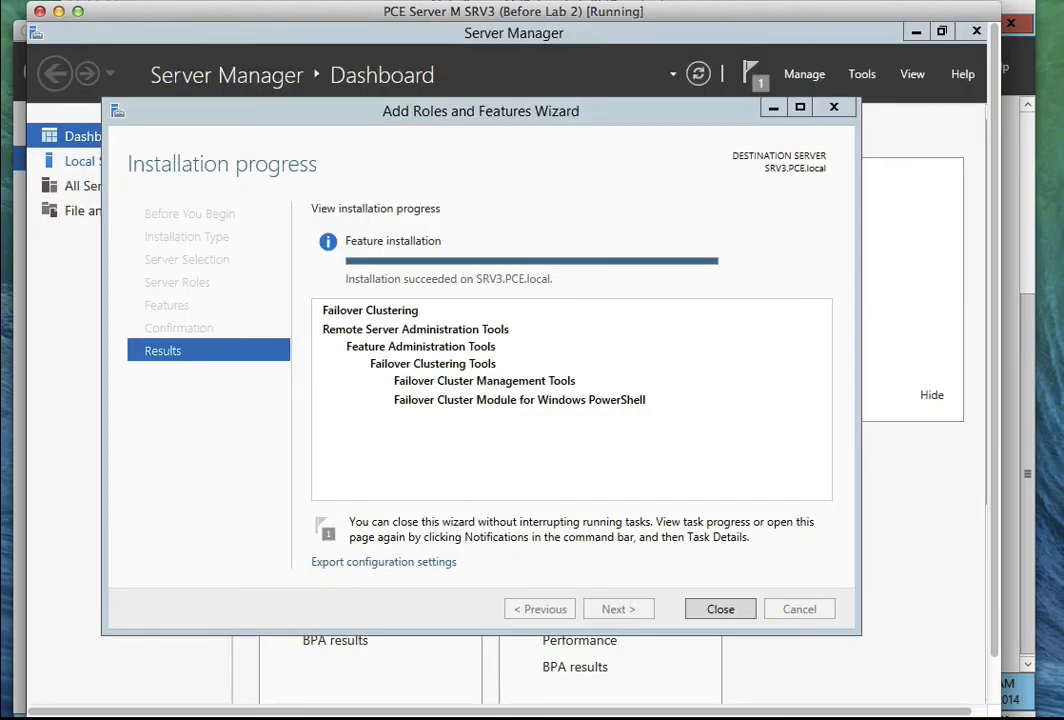
Close the Failover Clustering wizard, start SRV3's iSCSI Initiator service, and add portal 192.168.1.1:3260.
{"action": "left_click", "coordinate": [720, 609]}
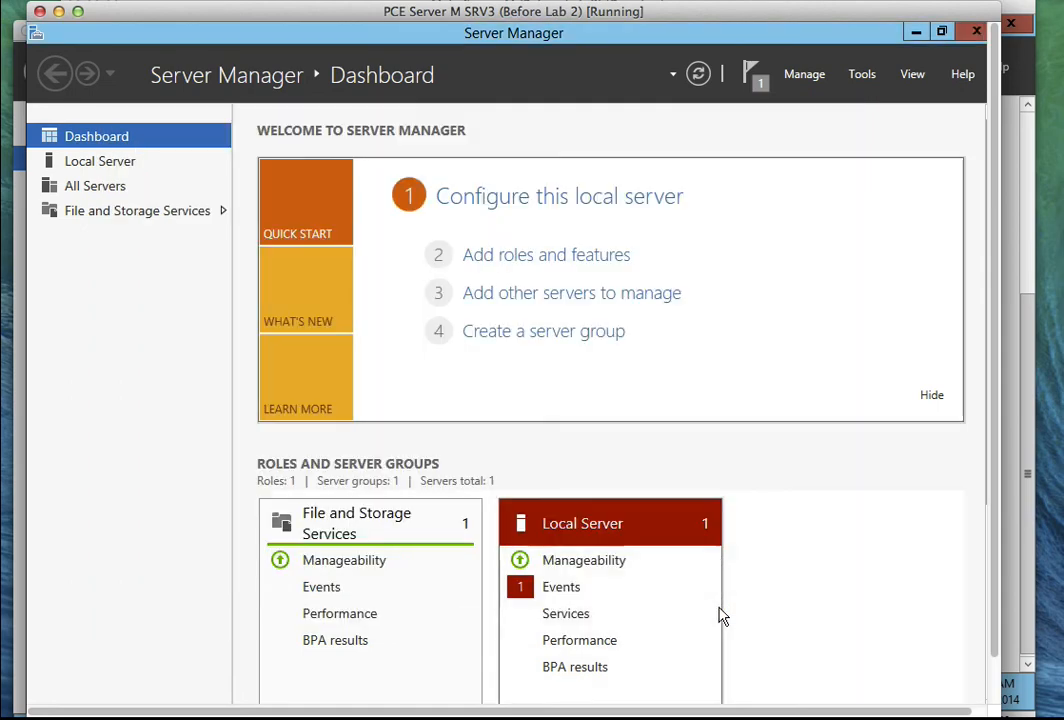
{"action": "left_click", "coordinate": [856, 76]}
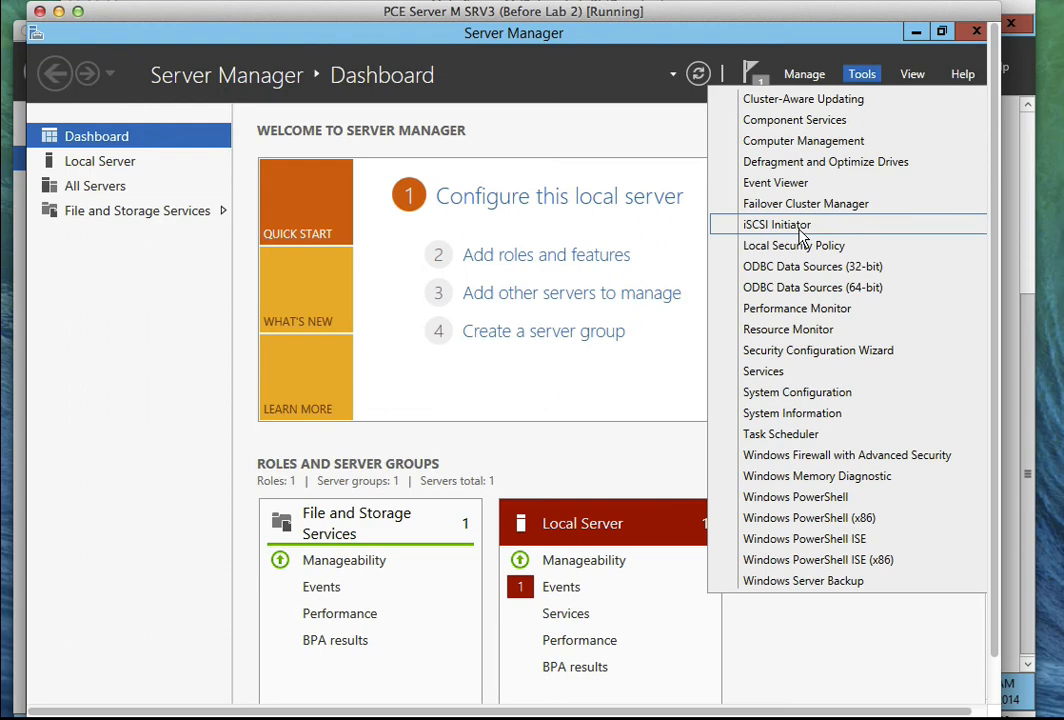
{"action": "left_click", "coordinate": [804, 234]}
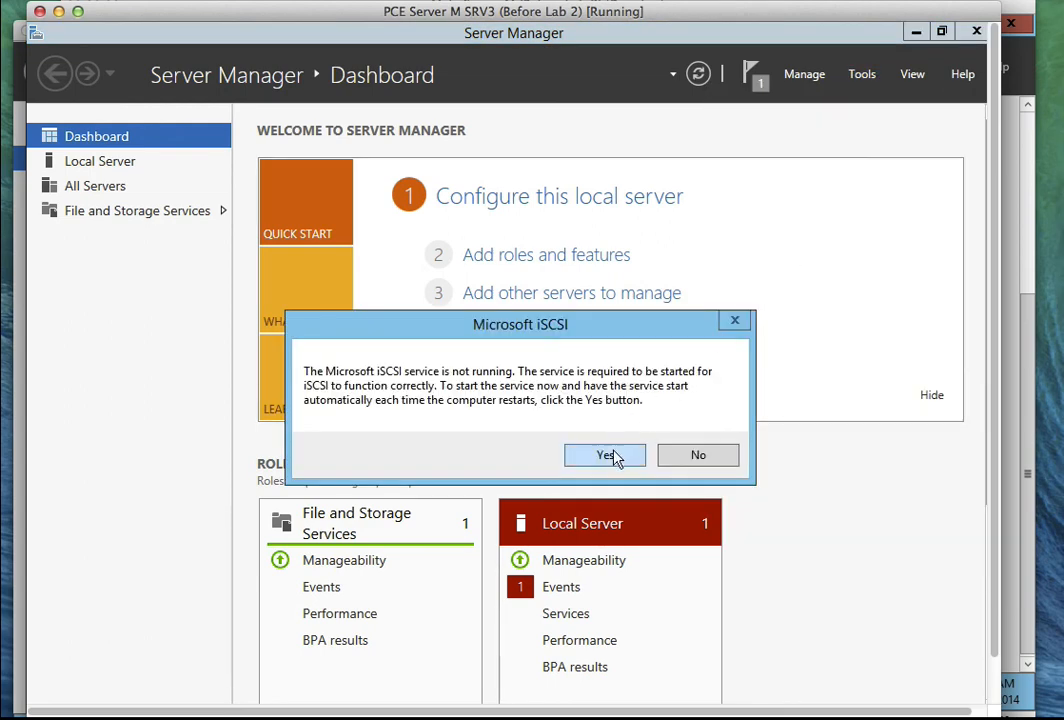
{"action": "left_click", "coordinate": [612, 456]}
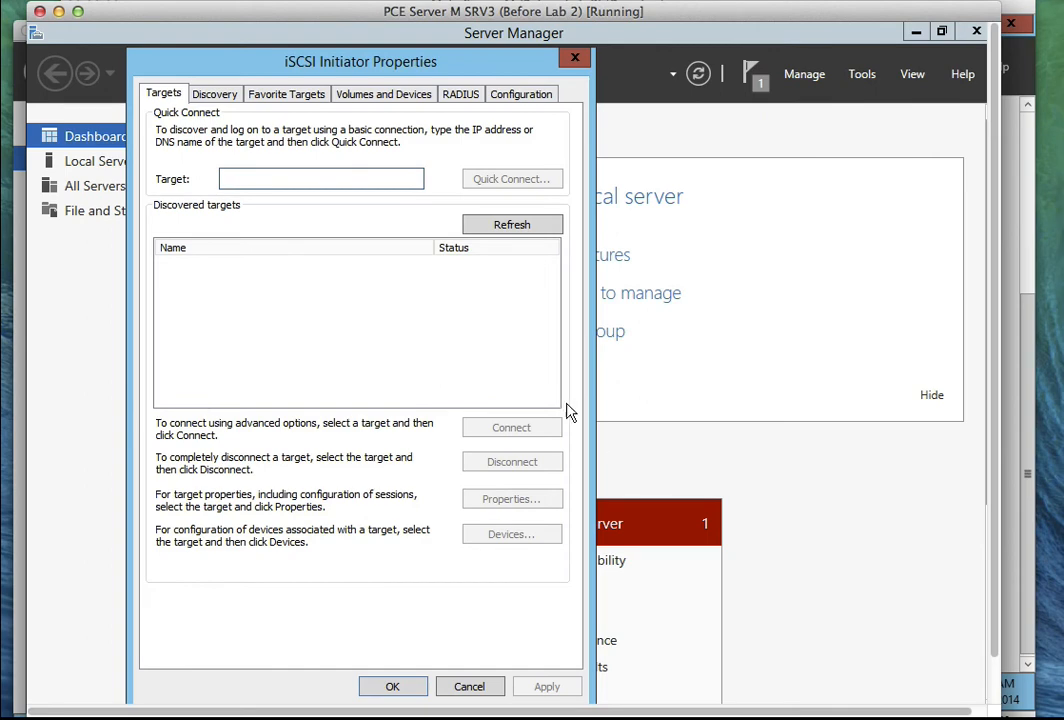
{"action": "left_click", "coordinate": [213, 97]}
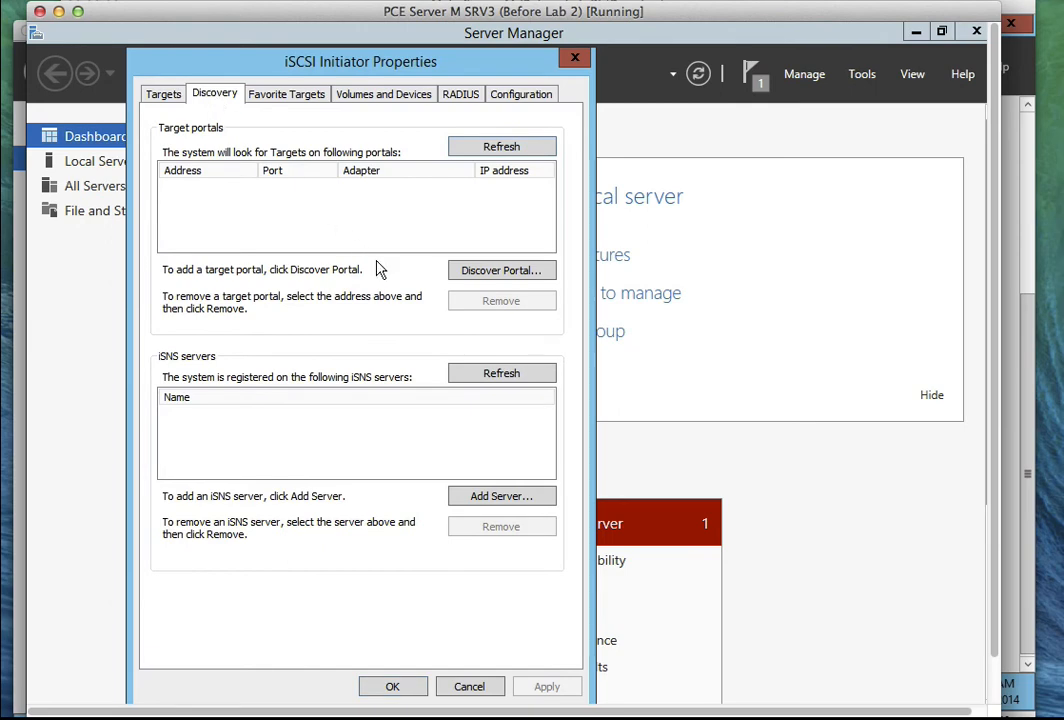
{"action": "left_click", "coordinate": [462, 276]}
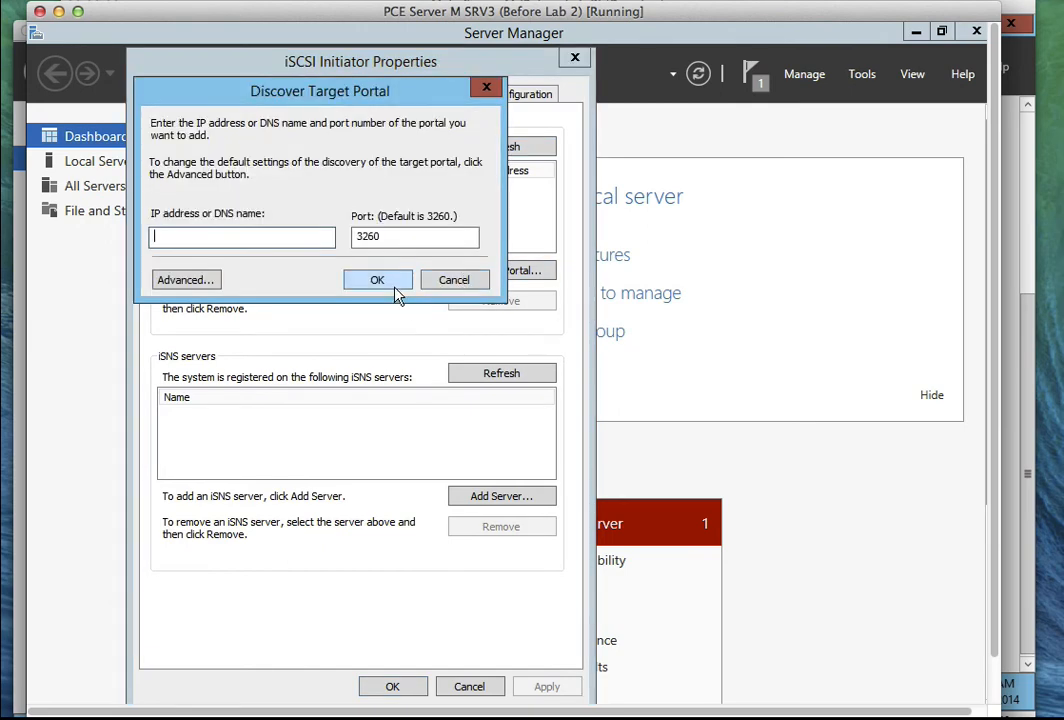
{"action": "type", "text": "192.168.1.1"}
{"action": "left_click", "coordinate": [370, 282]}
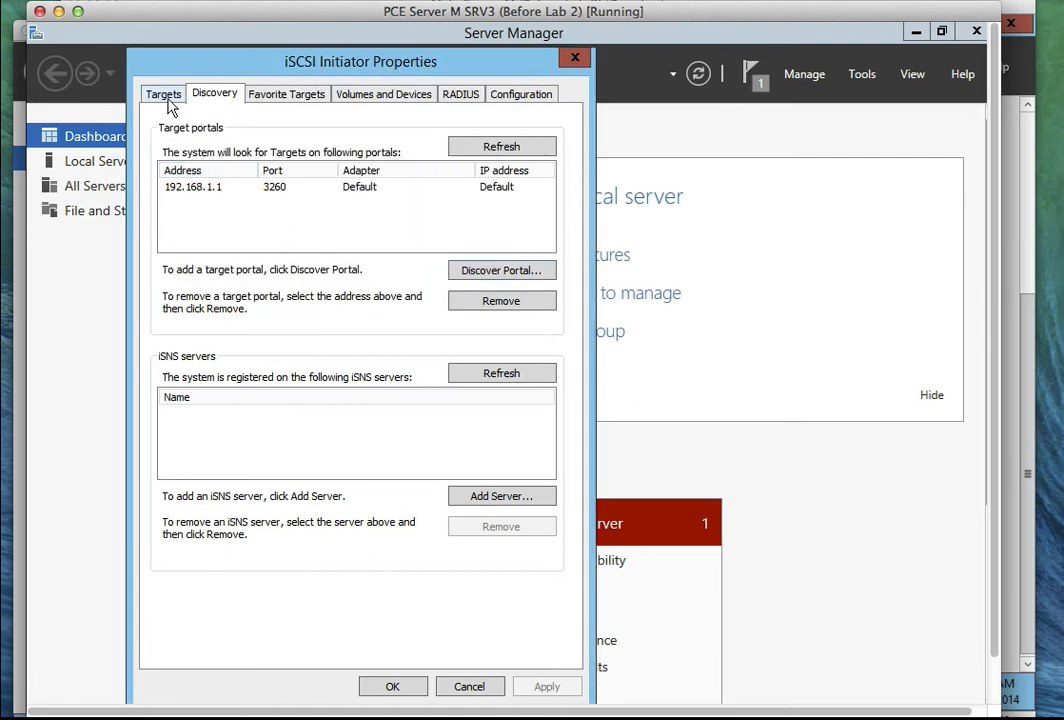
Connect SRV3 to the srv1-iscsi01 target with multi-path enabled and close the properties.
{"action": "left_click", "coordinate": [163, 94]}
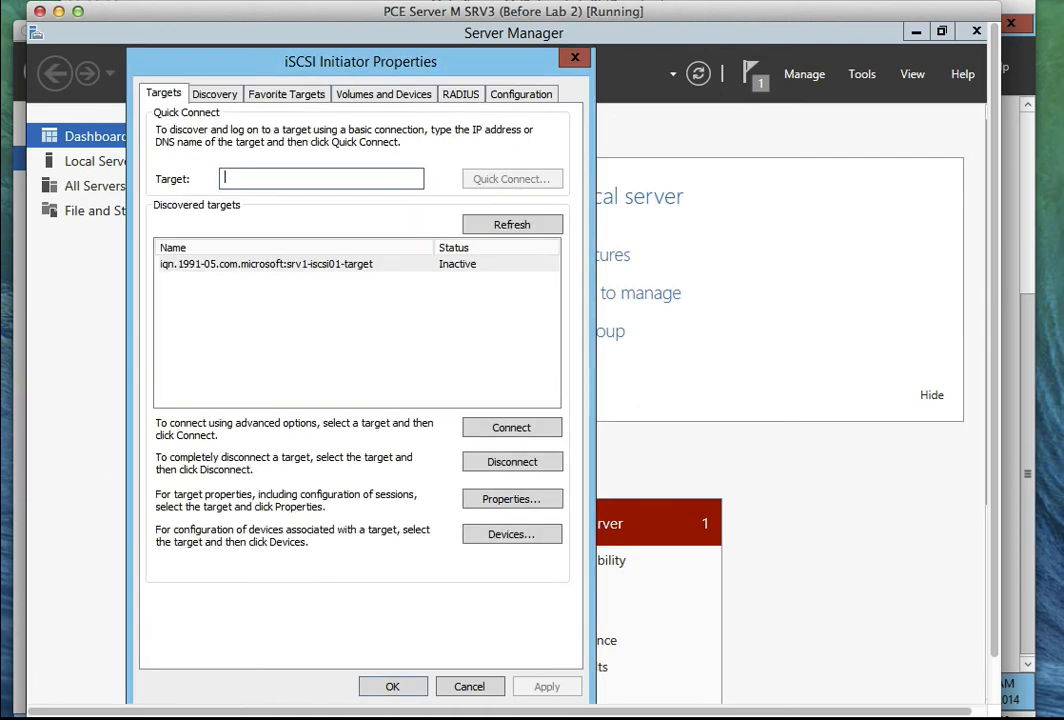
{"action": "left_click", "coordinate": [466, 267]}
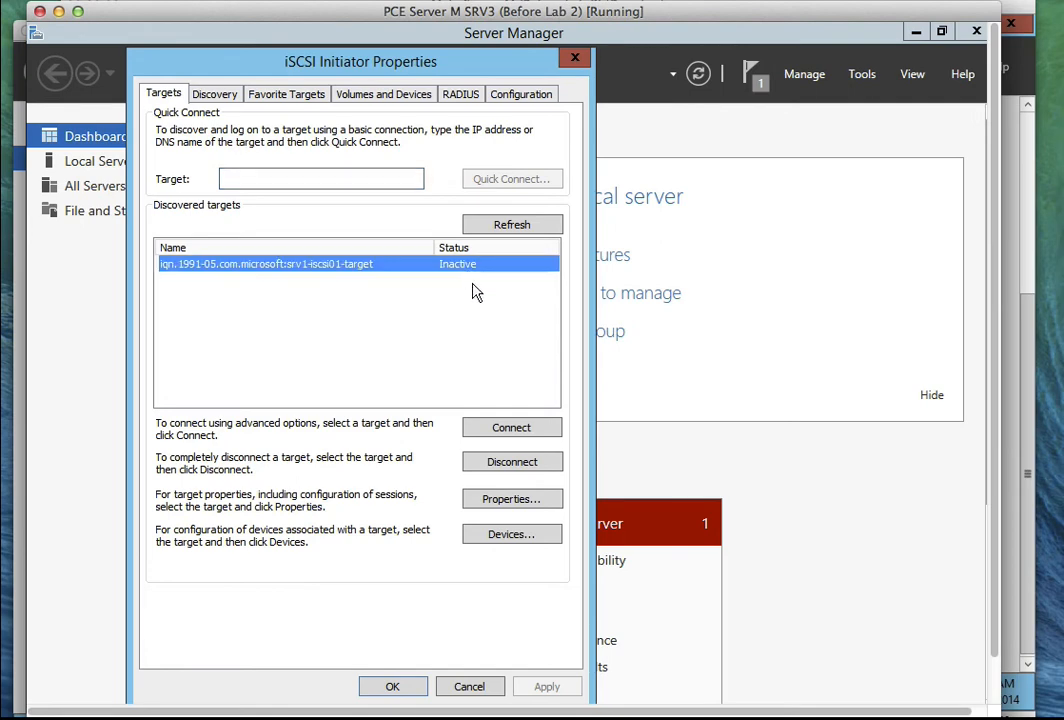
{"action": "left_click", "coordinate": [509, 431]}
{"action": "left_click", "coordinate": [218, 225]}
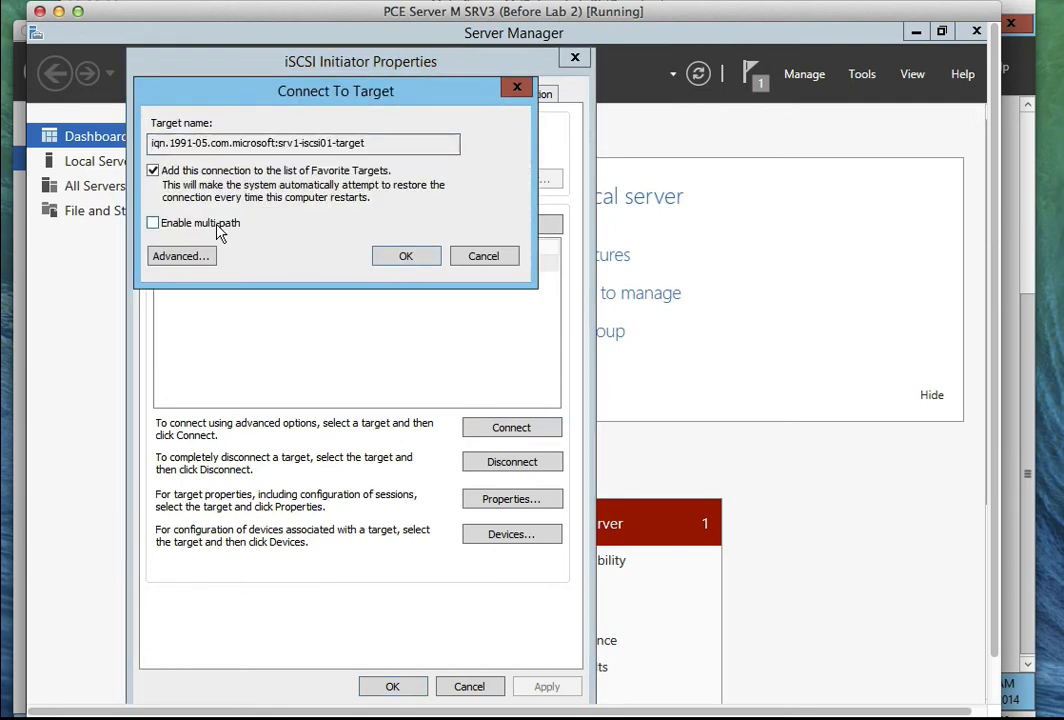
{"action": "left_click", "coordinate": [406, 258]}
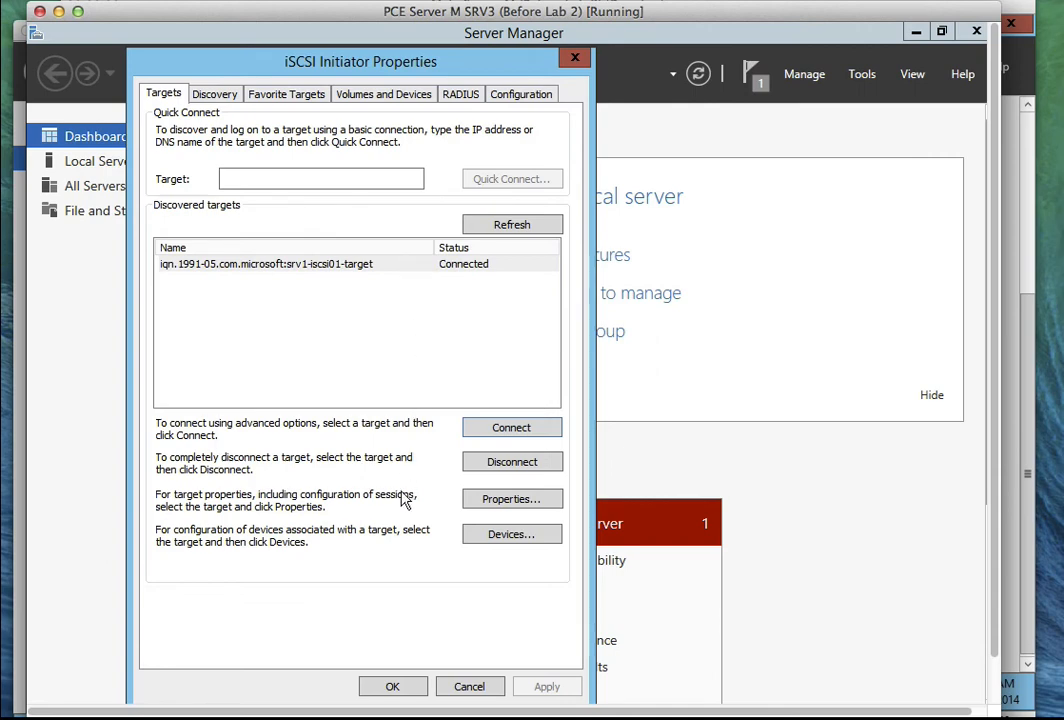
{"action": "left_click", "coordinate": [392, 688]}
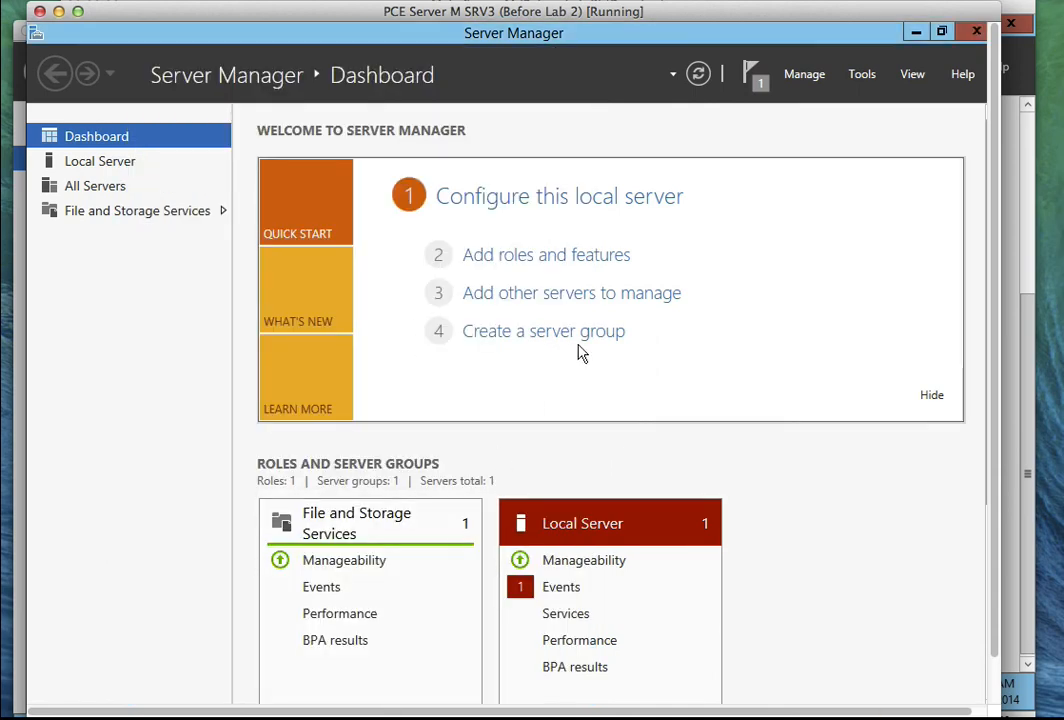
Open Computer Management's Disk Management on SRV3.
{"action": "left_click", "coordinate": [866, 82]}
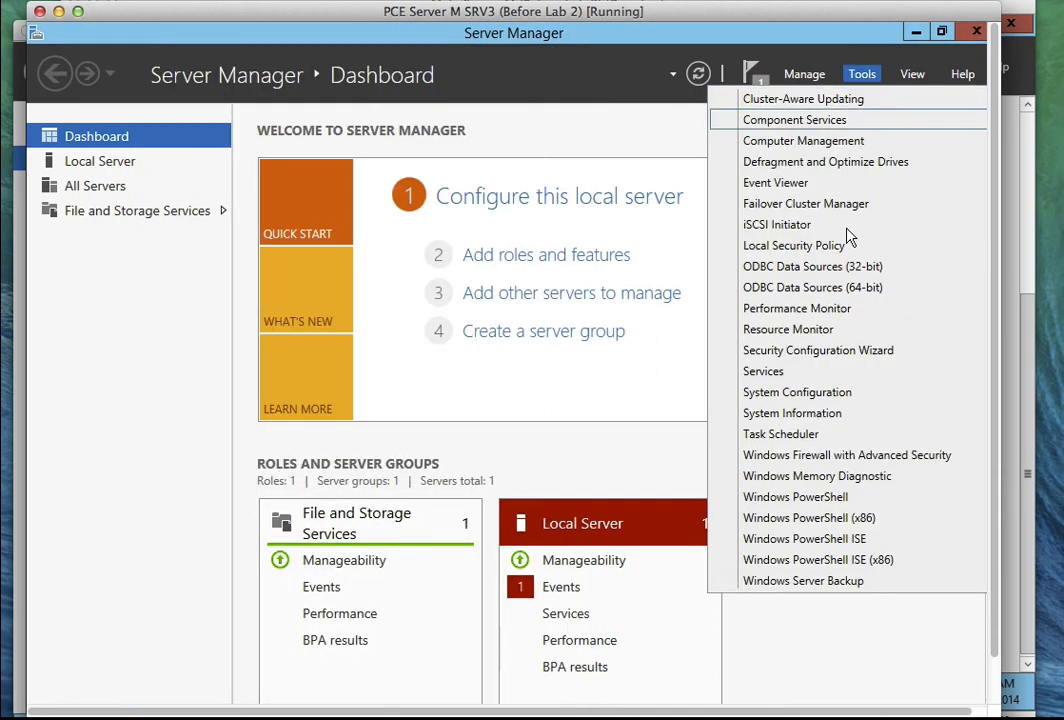
{"action": "left_click", "coordinate": [786, 143]}
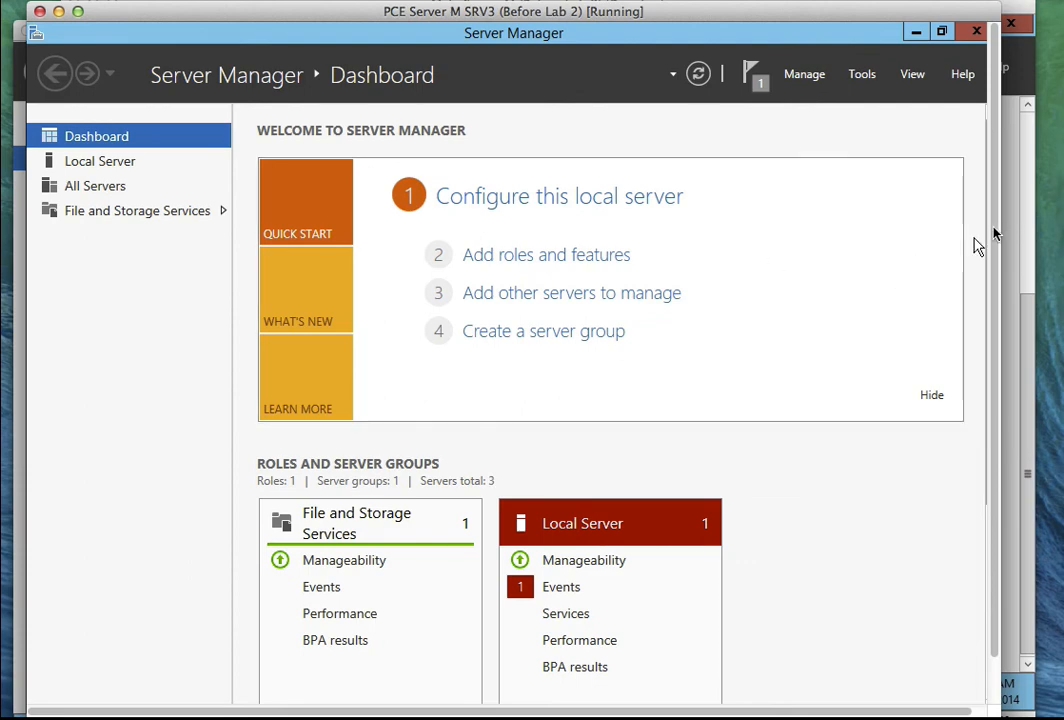
{"action": "left_click_drag", "start_coordinate": [995, 234], "coordinate": [993, 314]}
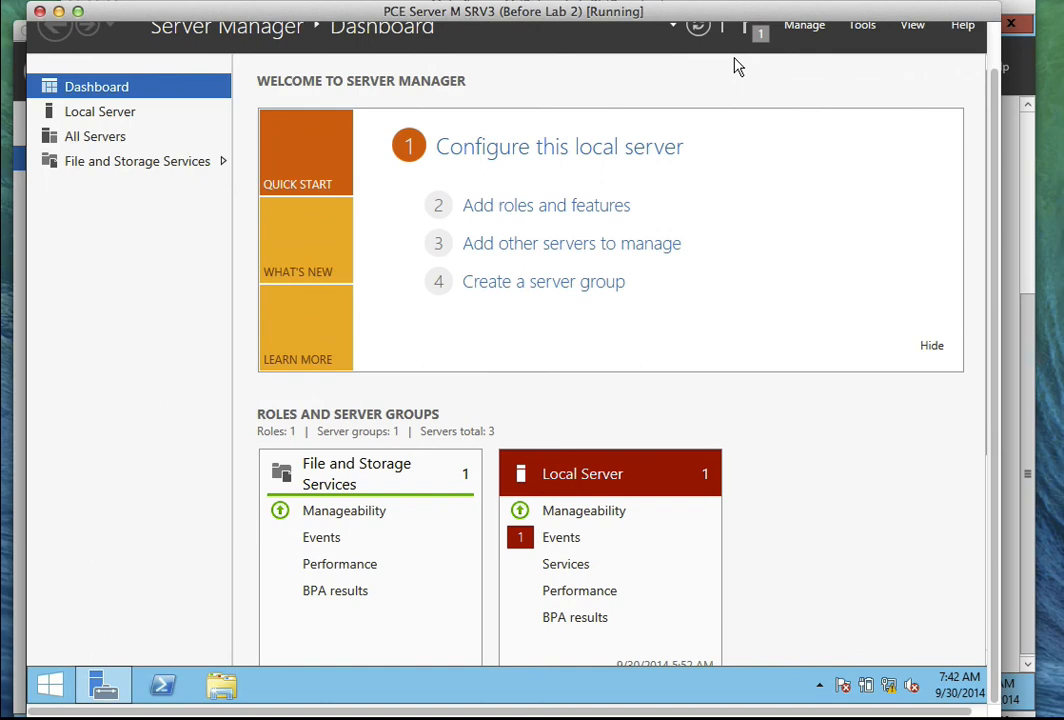
{"action": "left_click", "coordinate": [693, 40]}
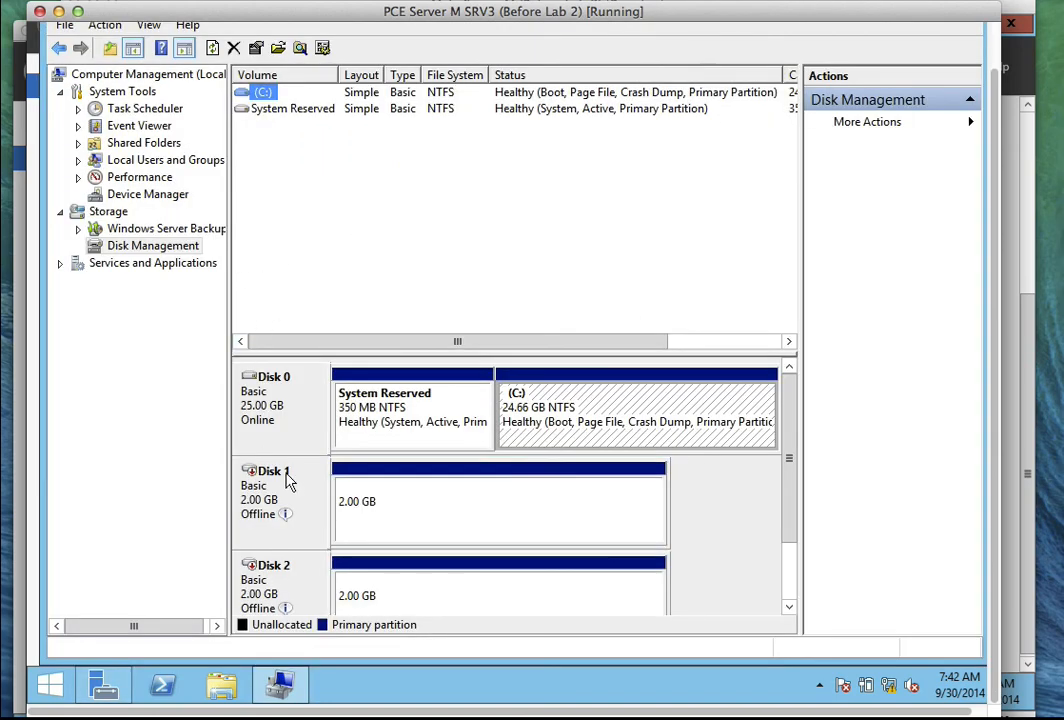
{"action": "left_click_drag", "start_coordinate": [788, 432], "coordinate": [790, 469]}
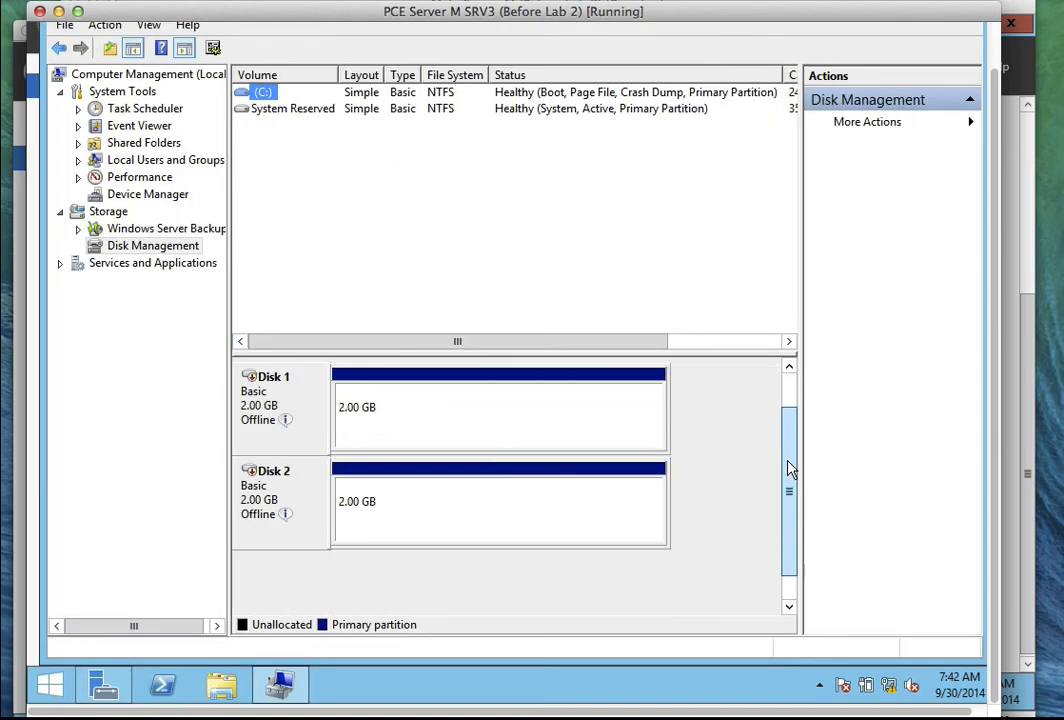
{"action": "mouse_move", "coordinate": [262, 432]}
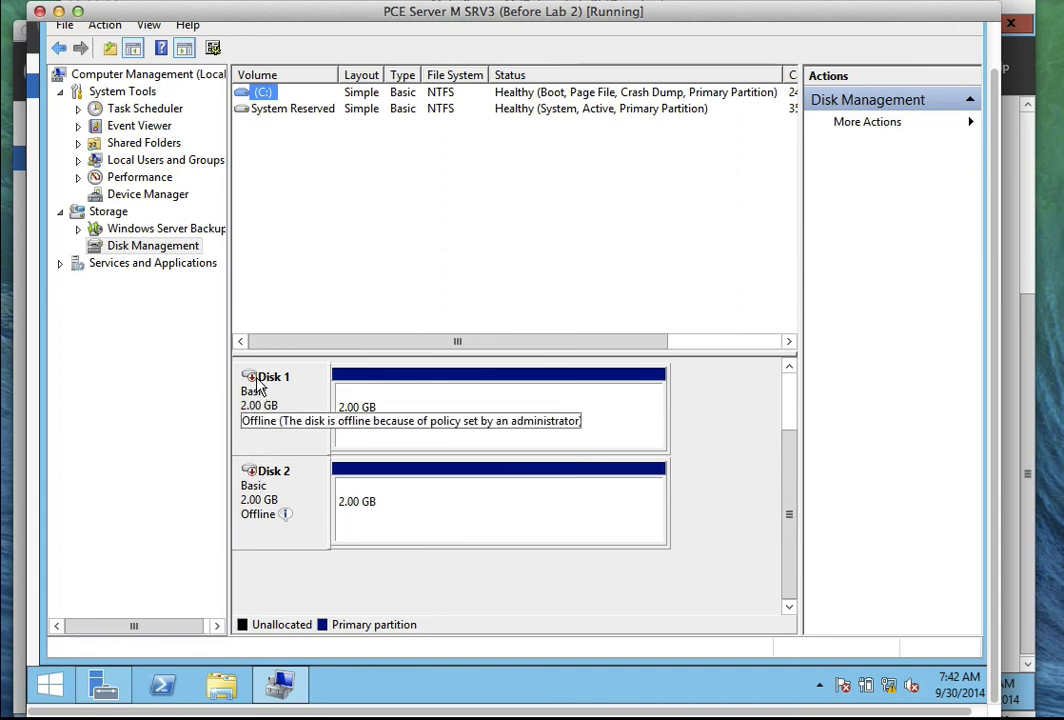
Bring Disk 1 (New Volume D:) and Disk 2 (Disk2 E:) online.
{"action": "right_click", "coordinate": [257, 383]}
{"action": "left_click", "coordinate": [282, 390]}
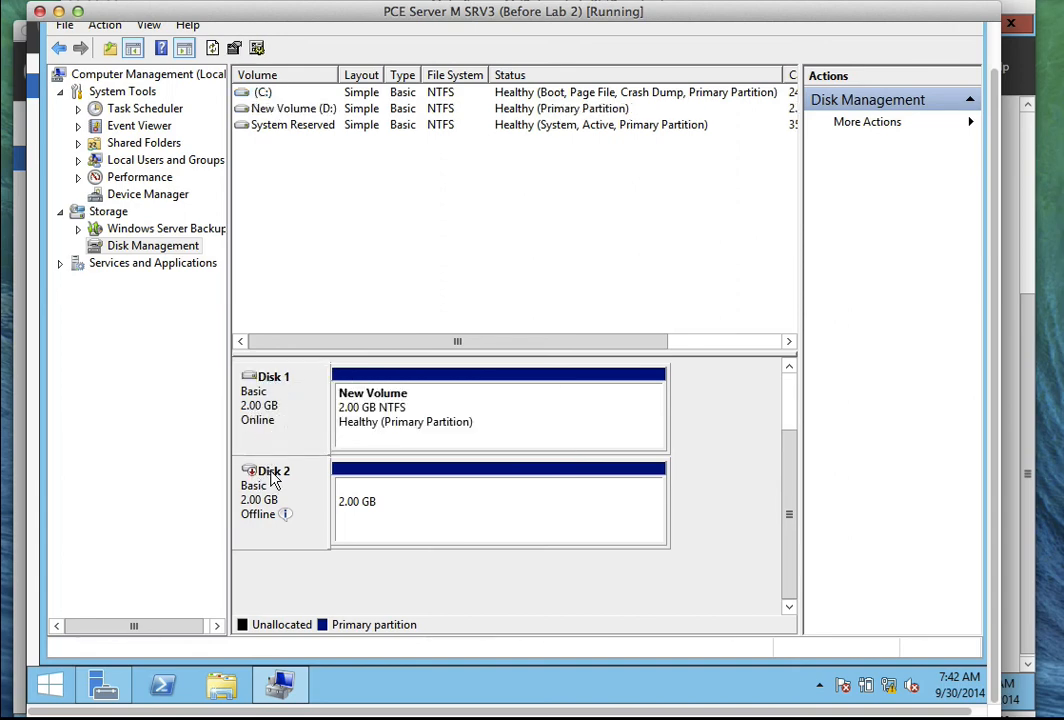
{"action": "right_click", "coordinate": [274, 481]}
{"action": "left_click", "coordinate": [292, 487]}
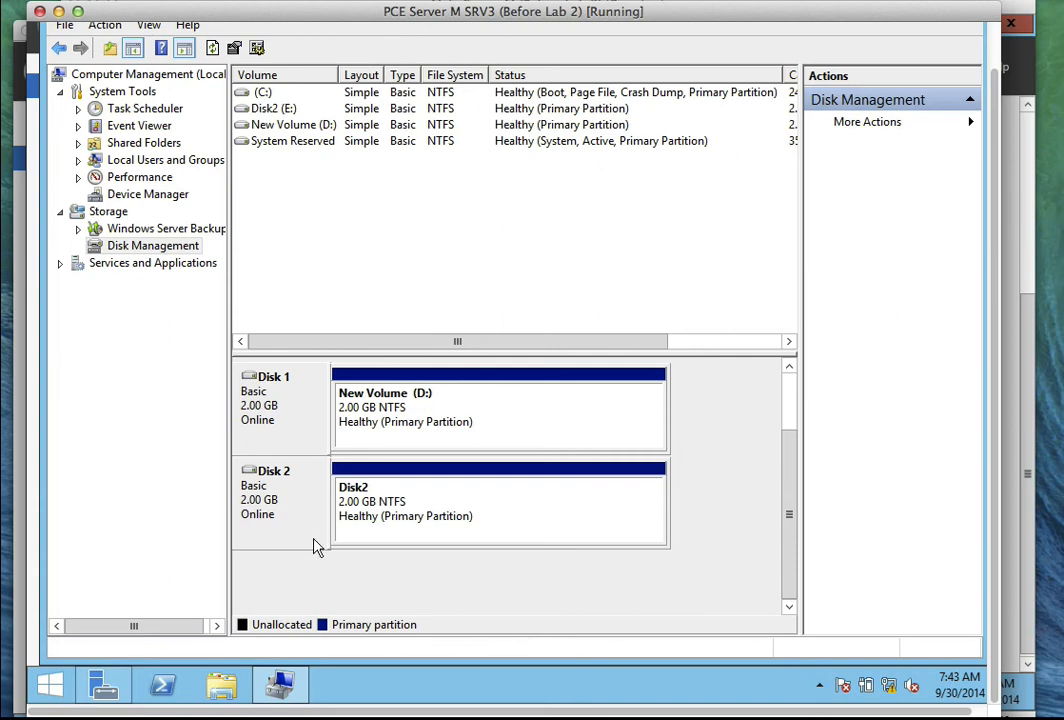
Launch Failover Cluster Manager and show Cluster1.PCE.local's Storage > Disks page, currently empty.
{"action": "left_click", "coordinate": [102, 685]}
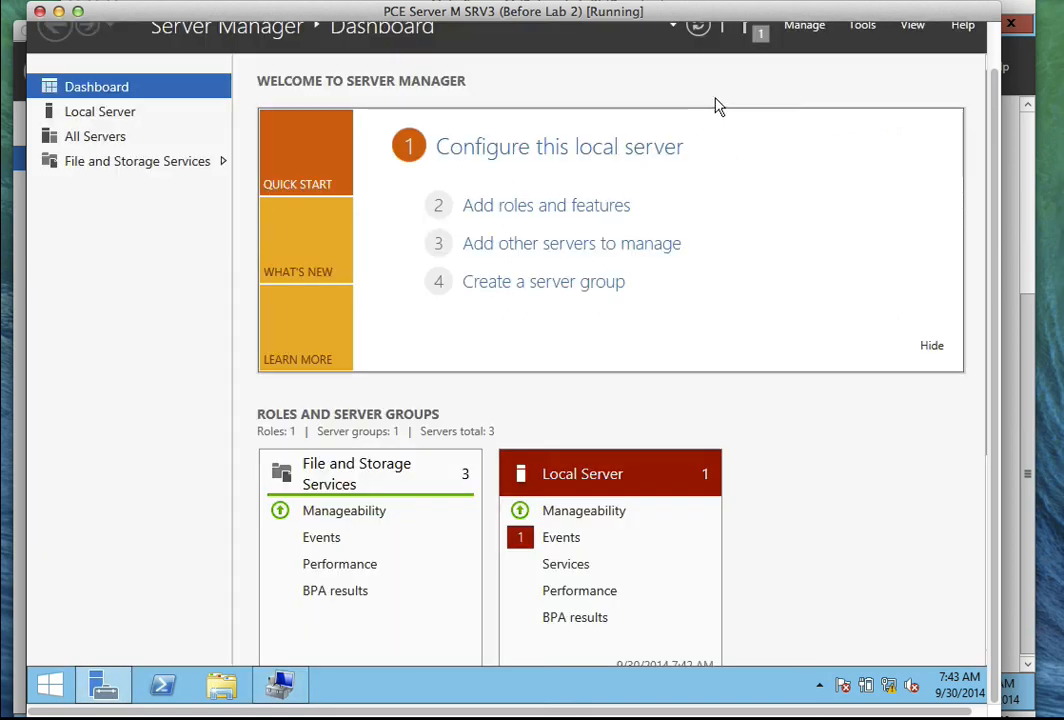
{"action": "left_click_drag", "start_coordinate": [994, 84], "coordinate": [993, 67]}
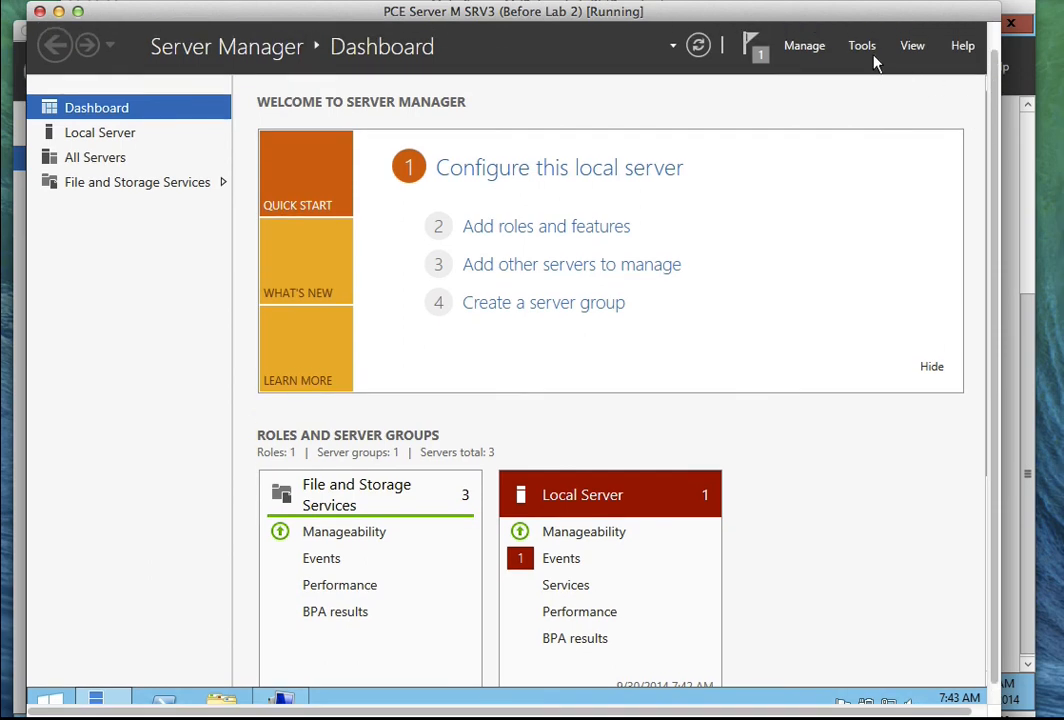
{"action": "left_click", "coordinate": [872, 60]}
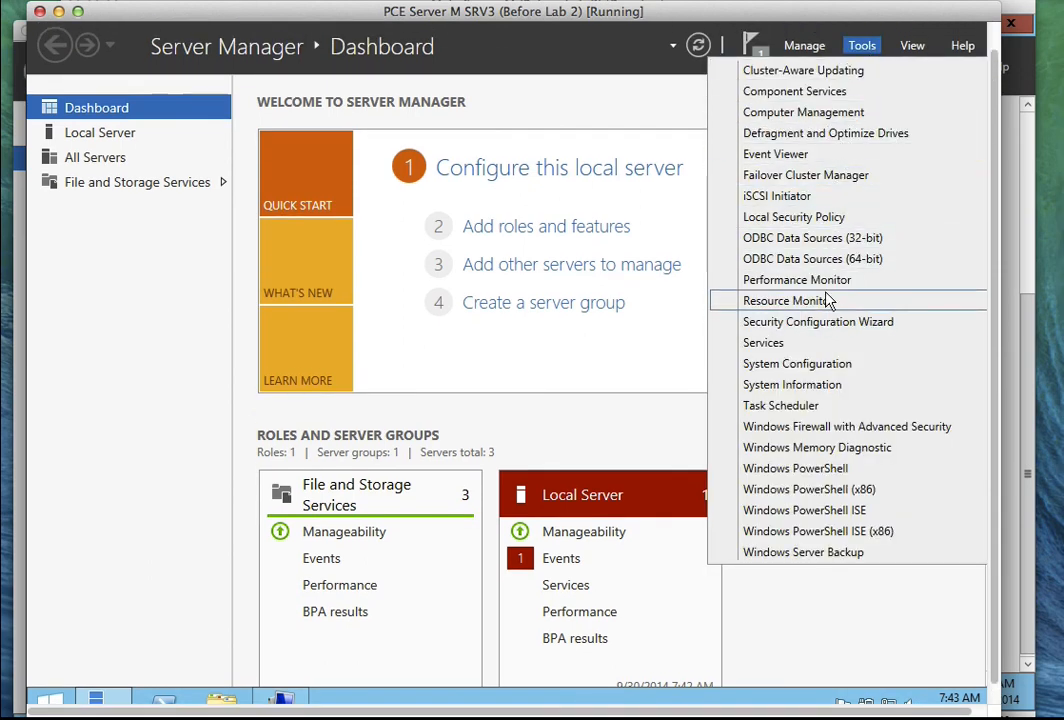
{"action": "left_click", "coordinate": [770, 180]}
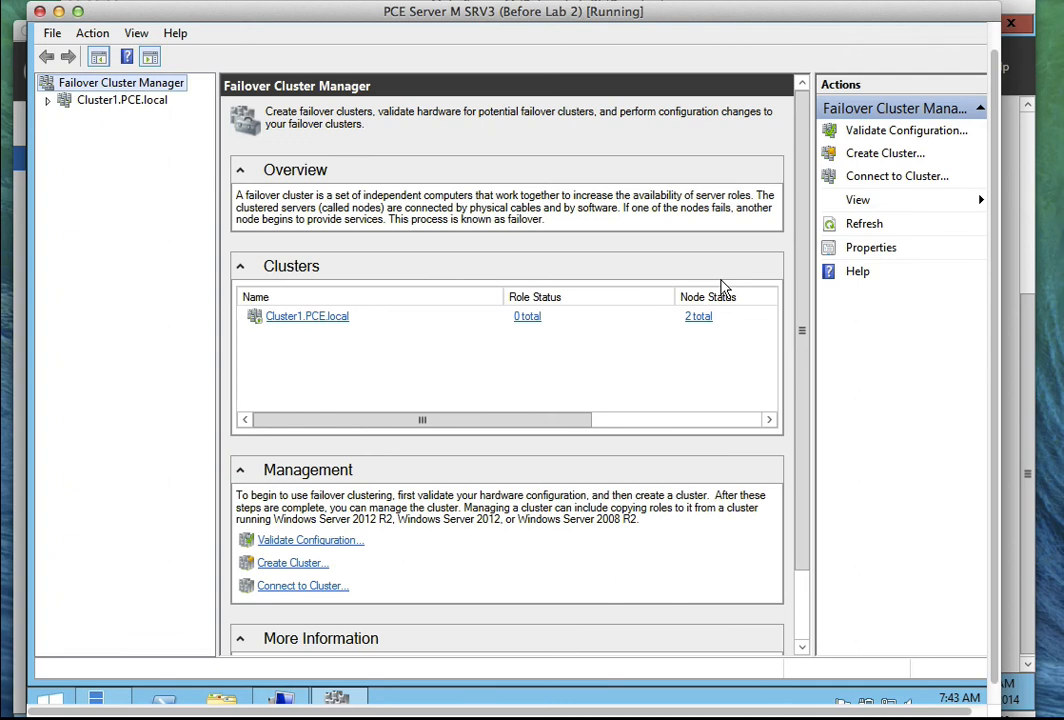
{"action": "left_click", "coordinate": [47, 100]}
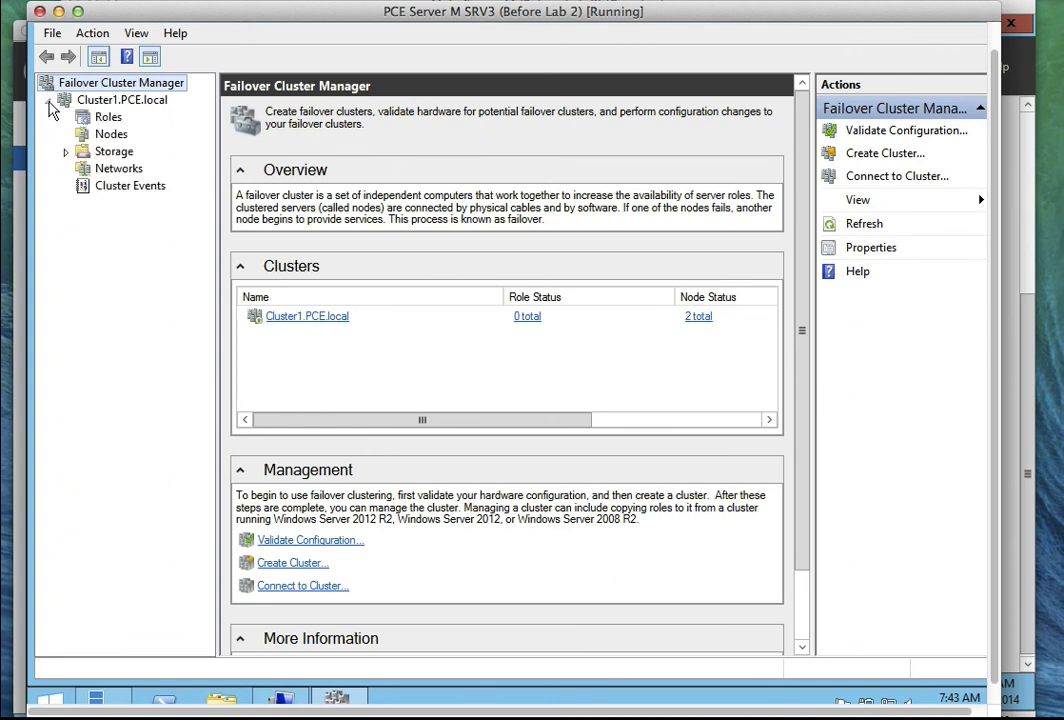
{"action": "left_click", "coordinate": [65, 152]}
{"action": "left_click", "coordinate": [126, 168]}
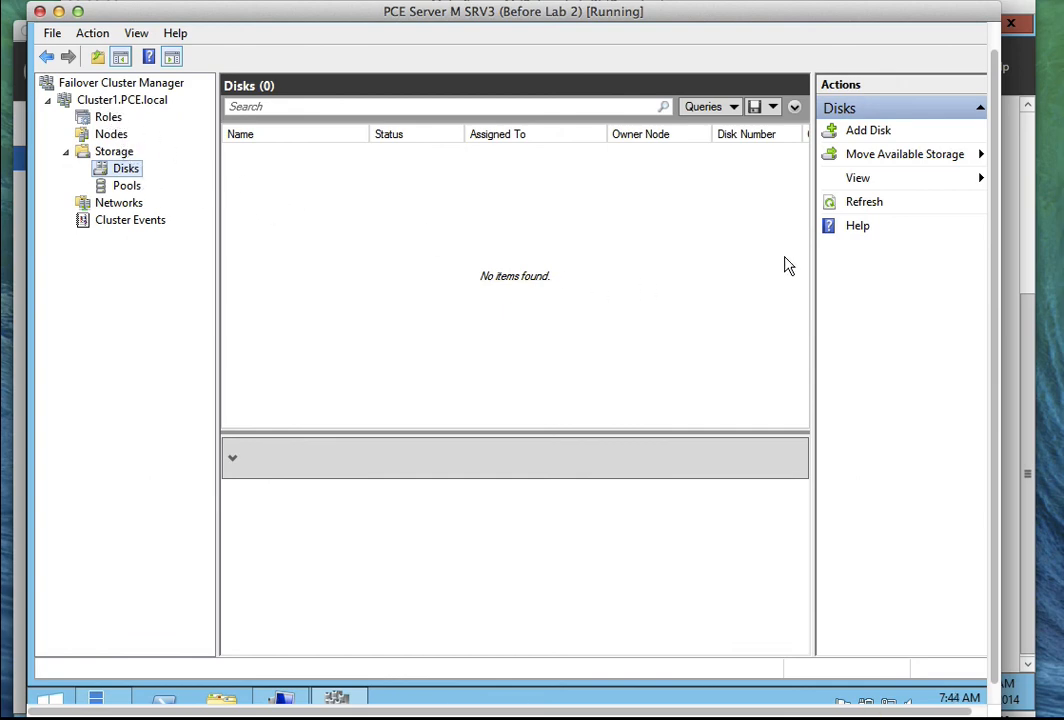
Add both 2 GB disks to Cluster1 as Cluster Disk 1 and 2, then recheck the Disks list.
{"action": "left_click", "coordinate": [866, 134]}
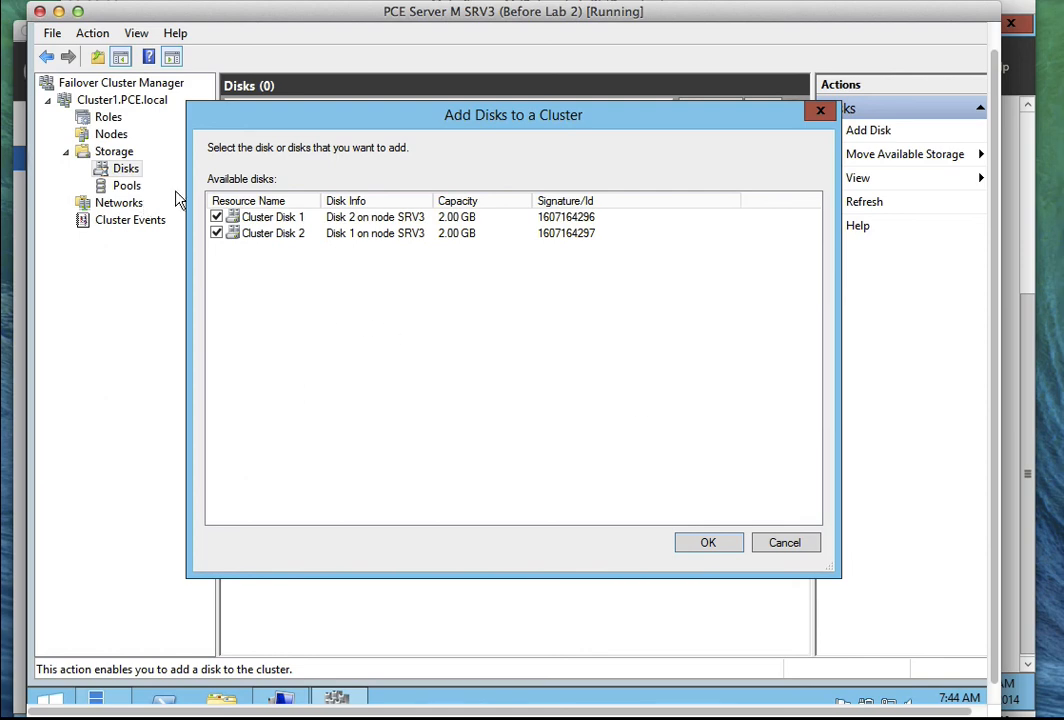
{"action": "left_click", "coordinate": [713, 546]}
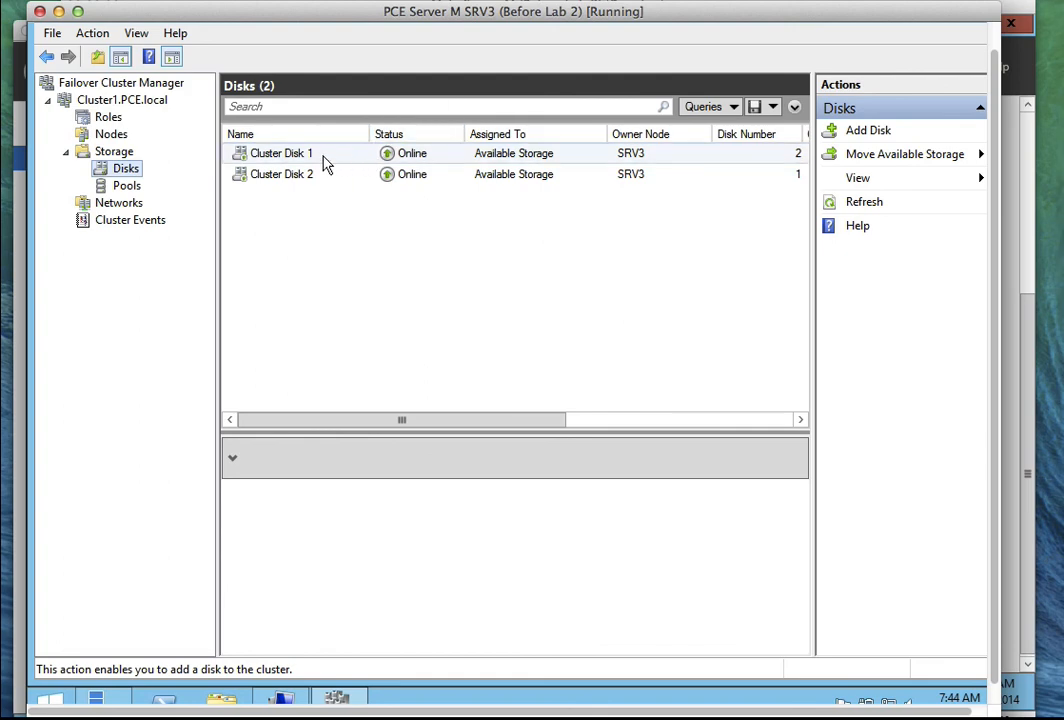
{"action": "left_click", "coordinate": [122, 101]}
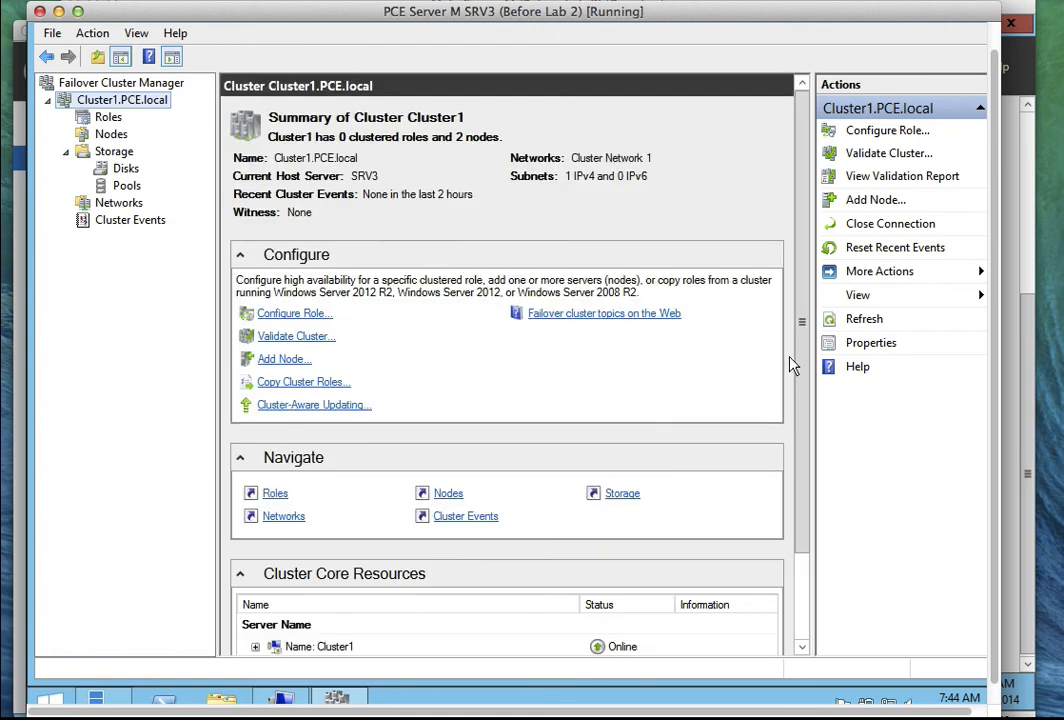
{"action": "left_click_drag", "start_coordinate": [801, 332], "coordinate": [809, 441]}
{"action": "left_click_drag", "start_coordinate": [797, 355], "coordinate": [780, 236]}
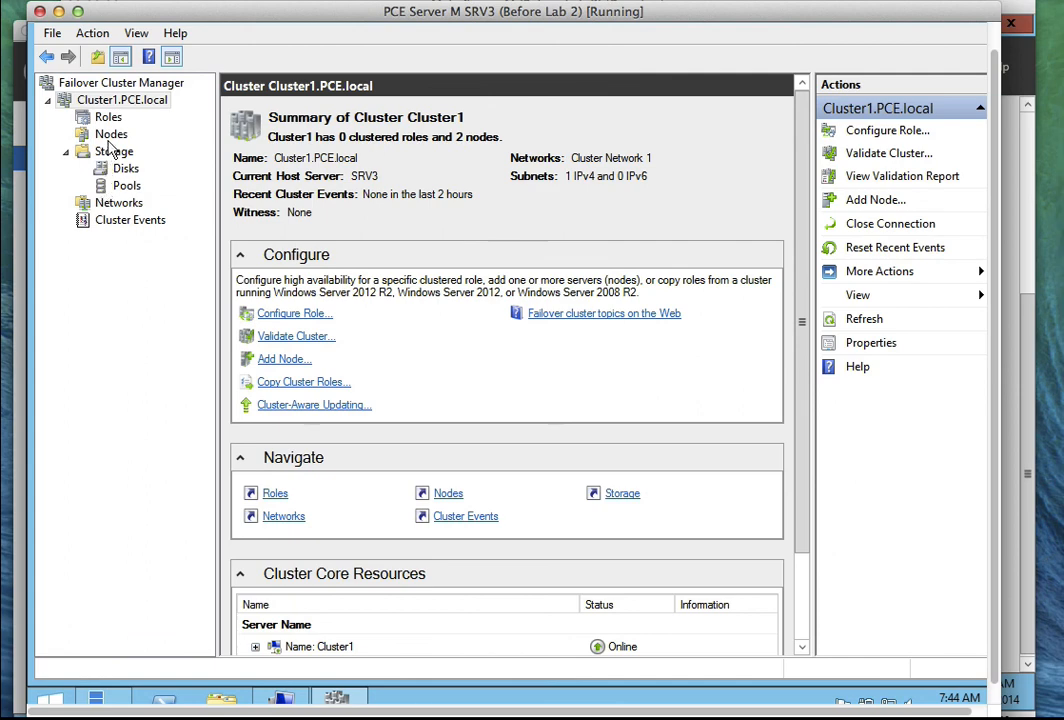
{"action": "left_click", "coordinate": [122, 169]}
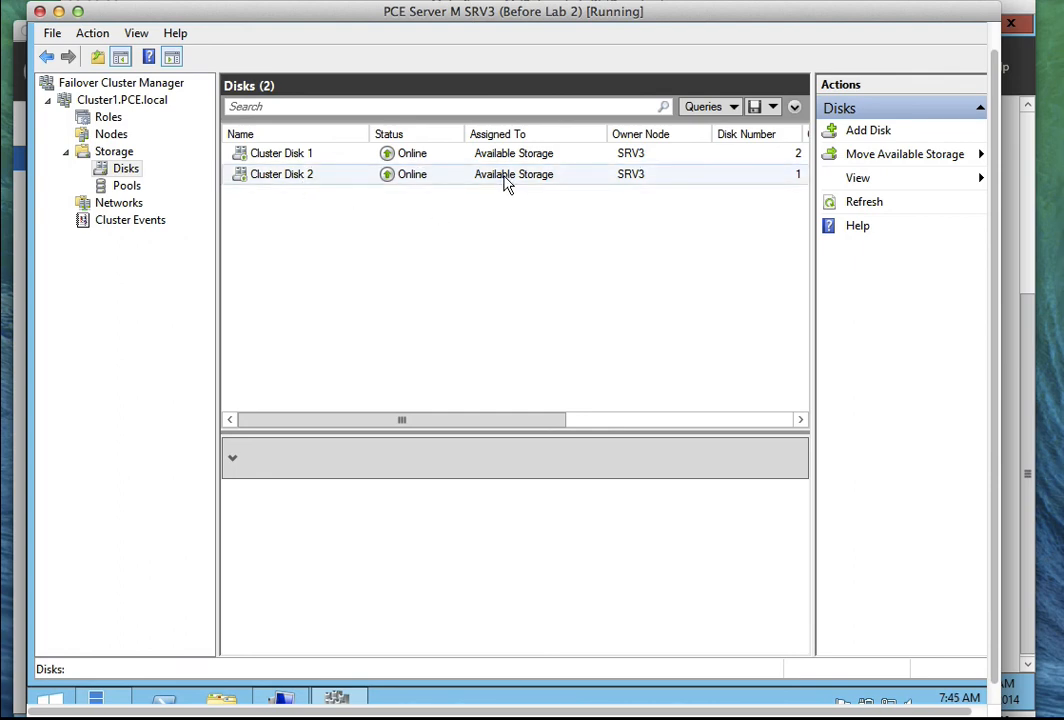
Add Cluster Disk 2 to Cluster Shared Volumes from its context menu.
{"action": "left_click", "coordinate": [309, 179]}
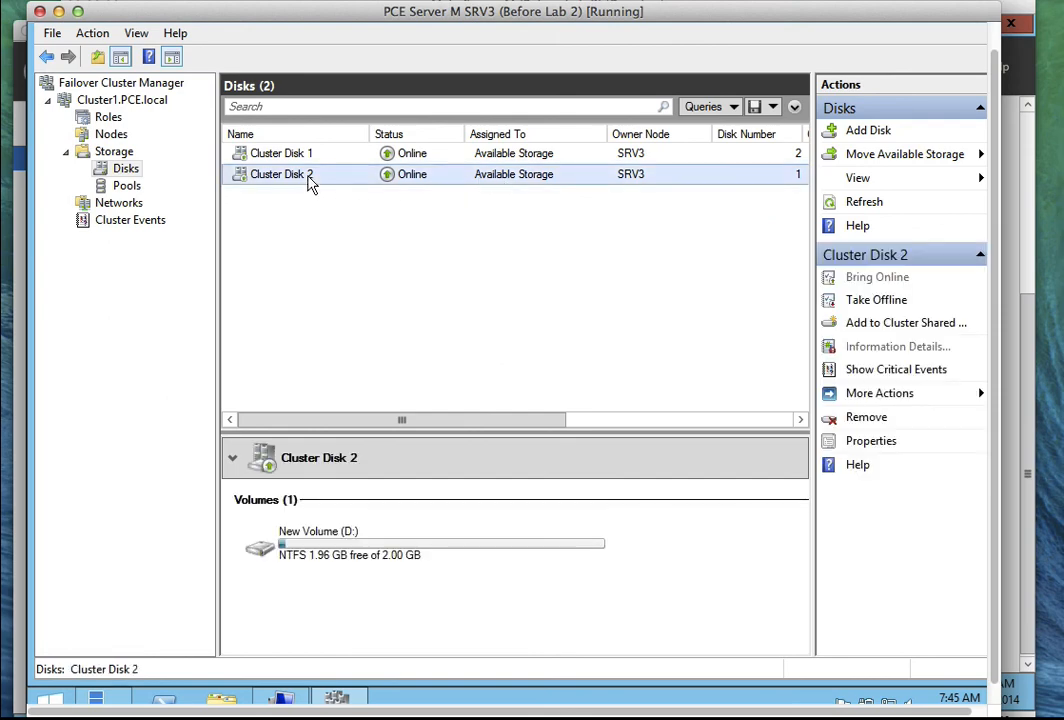
{"action": "right_click", "coordinate": [309, 181]}
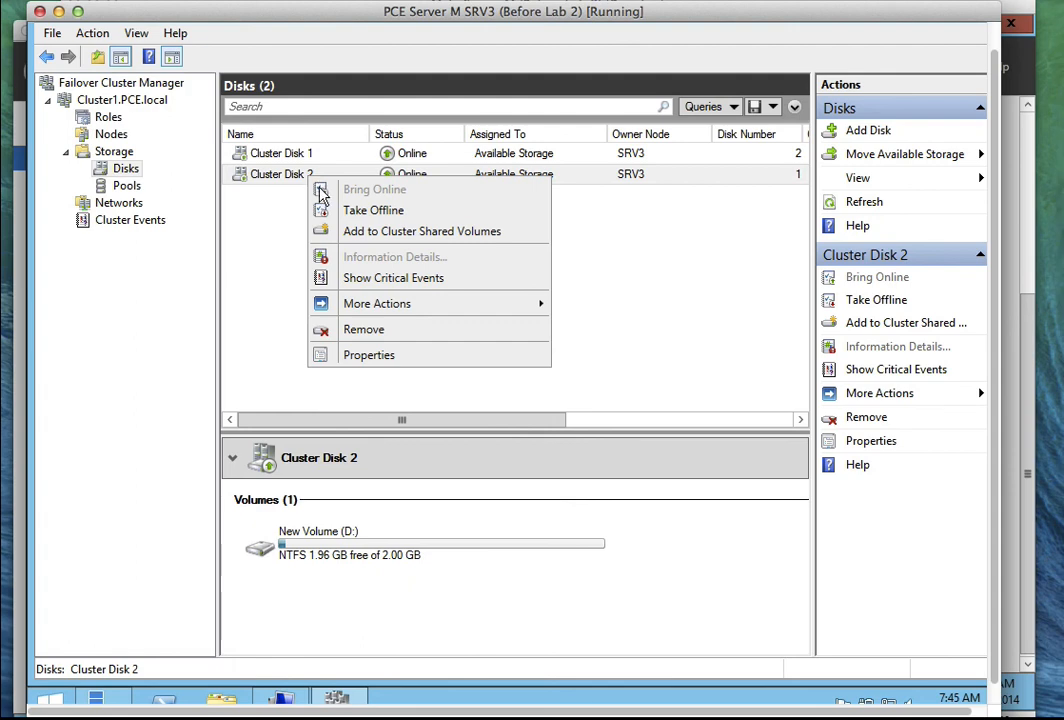
{"action": "left_click", "coordinate": [341, 236]}
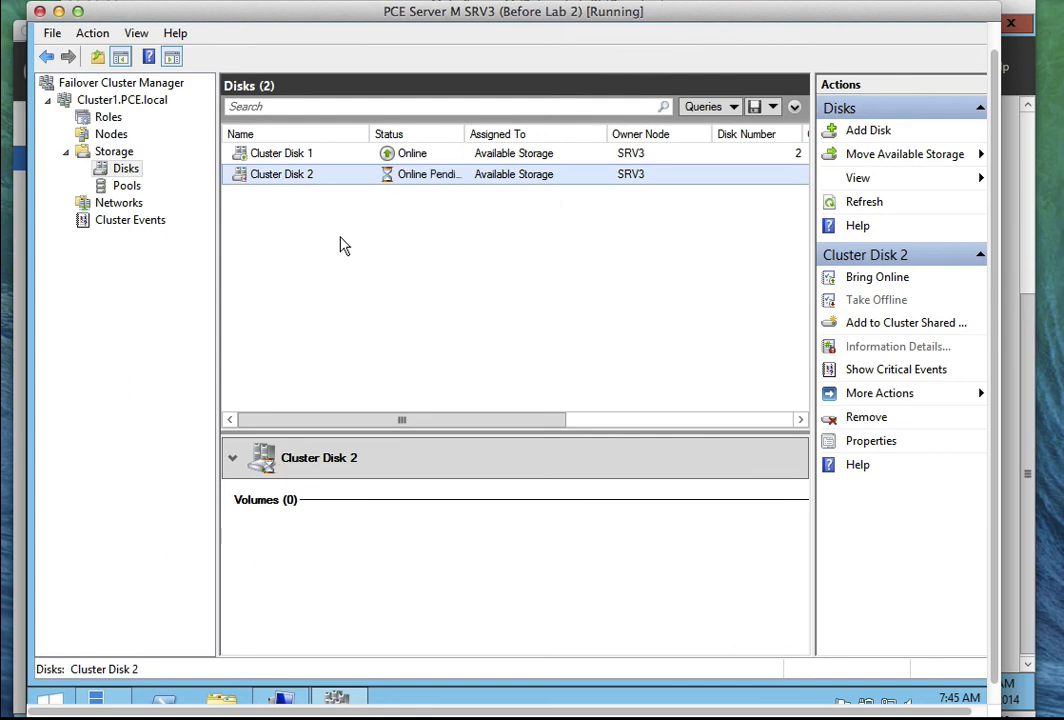
Review both disks' volumes, confirming Cluster Disk 2 is mounted at C:\ClusterStorage\Volume1.
{"action": "left_click", "coordinate": [340, 237]}
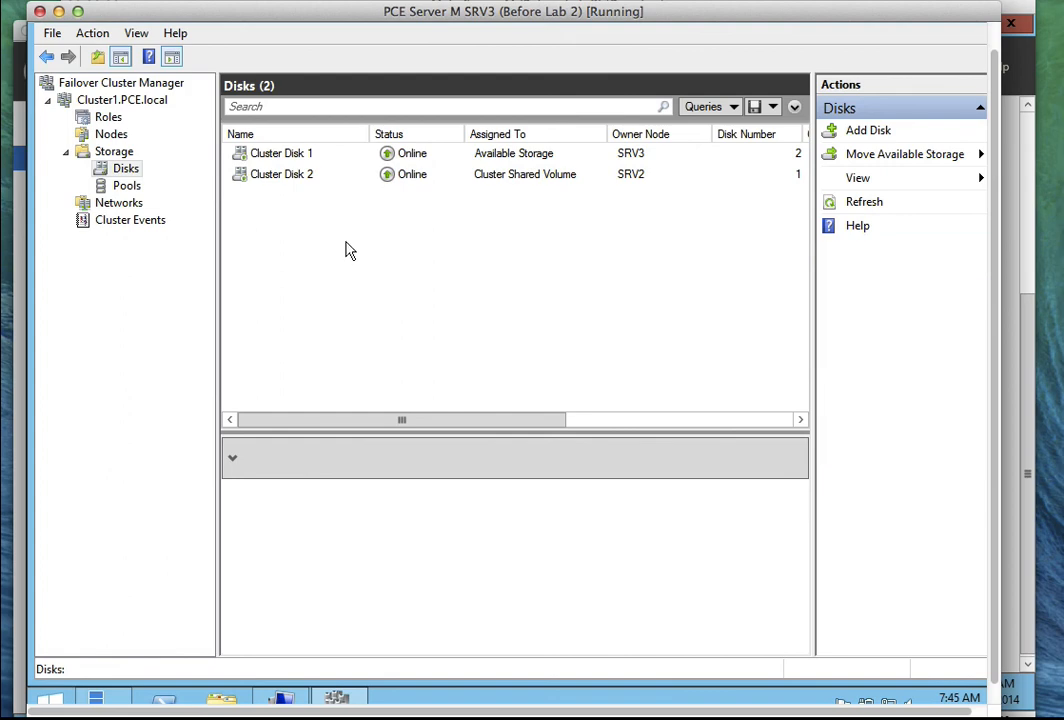
{"action": "left_click", "coordinate": [298, 155]}
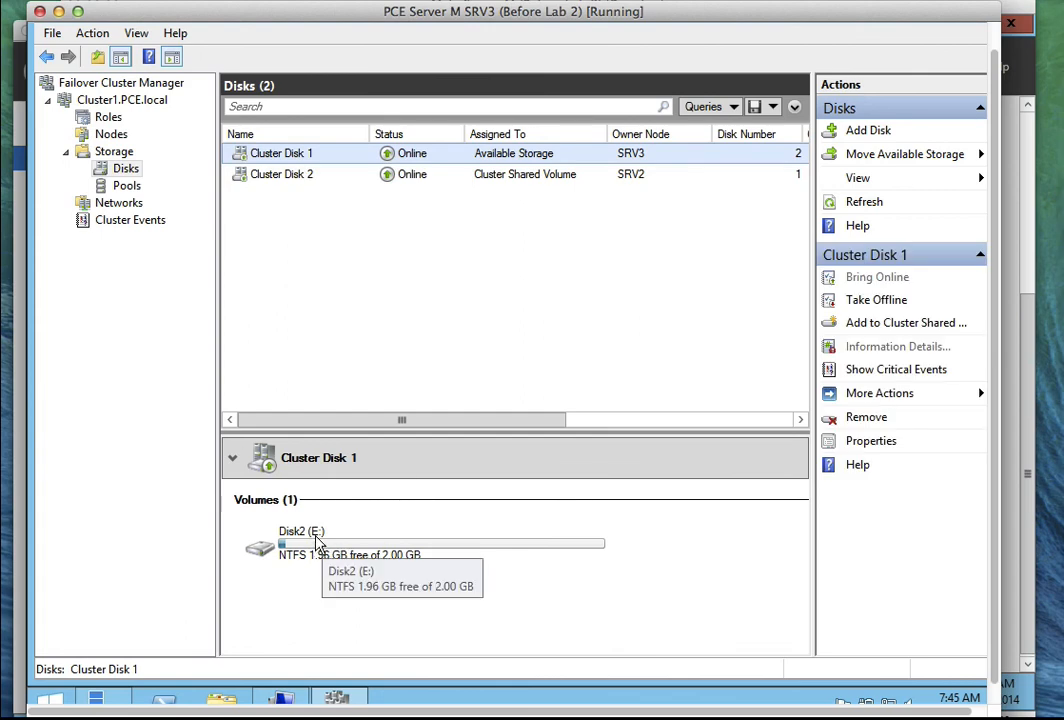
{"action": "left_click", "coordinate": [318, 180]}
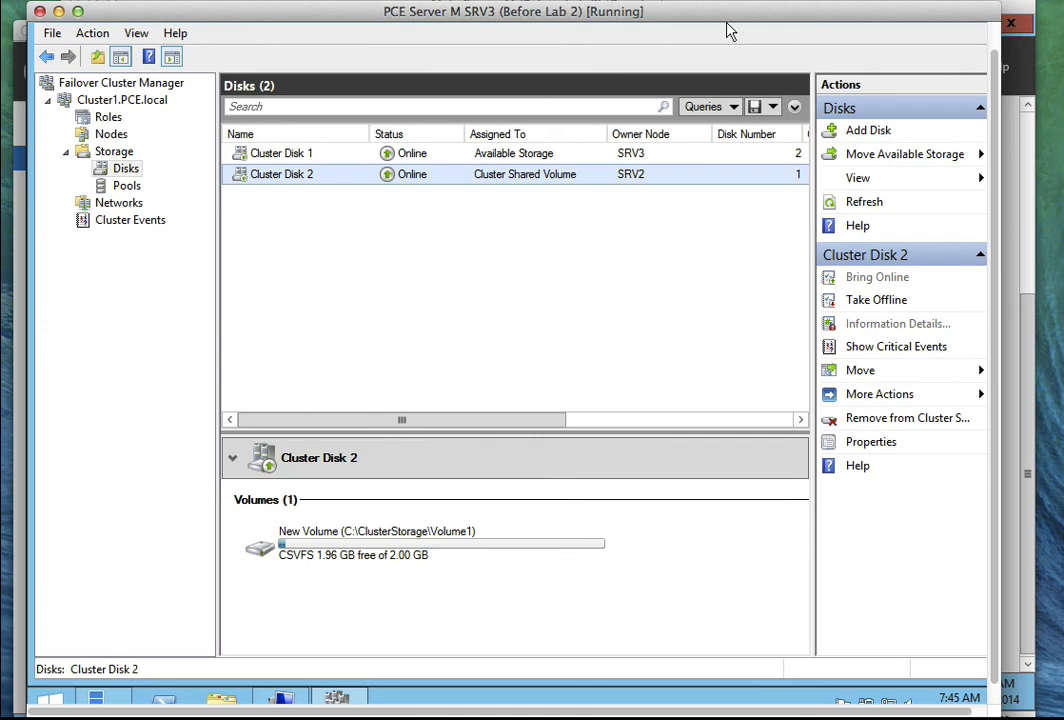
{"action": "left_click", "coordinate": [700, 2]}
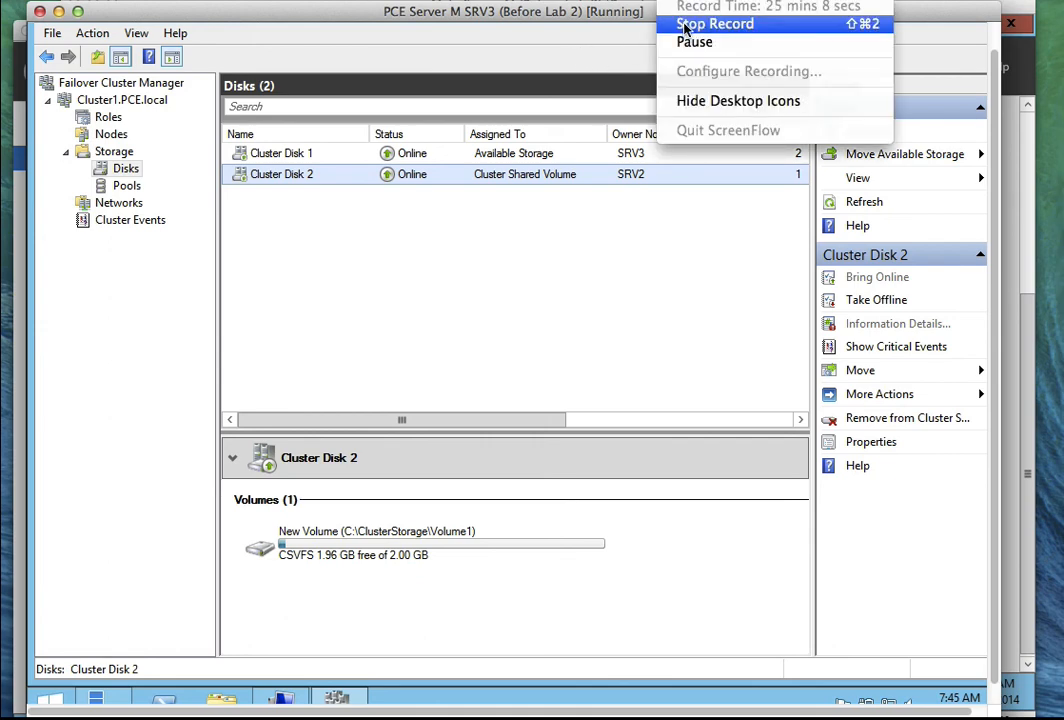